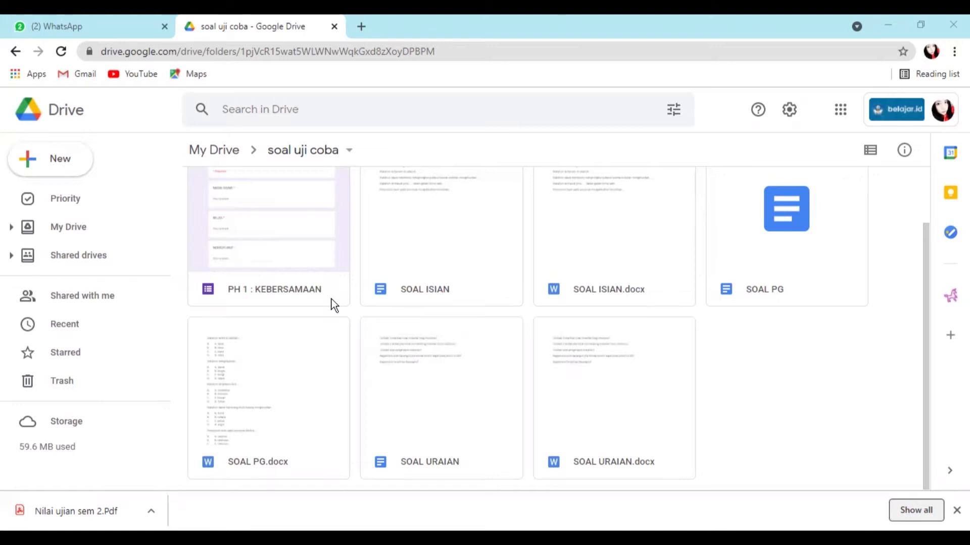
- Add a new folder named 'kelas 4a' to the soal uji coba folder
right_click(746, 377)
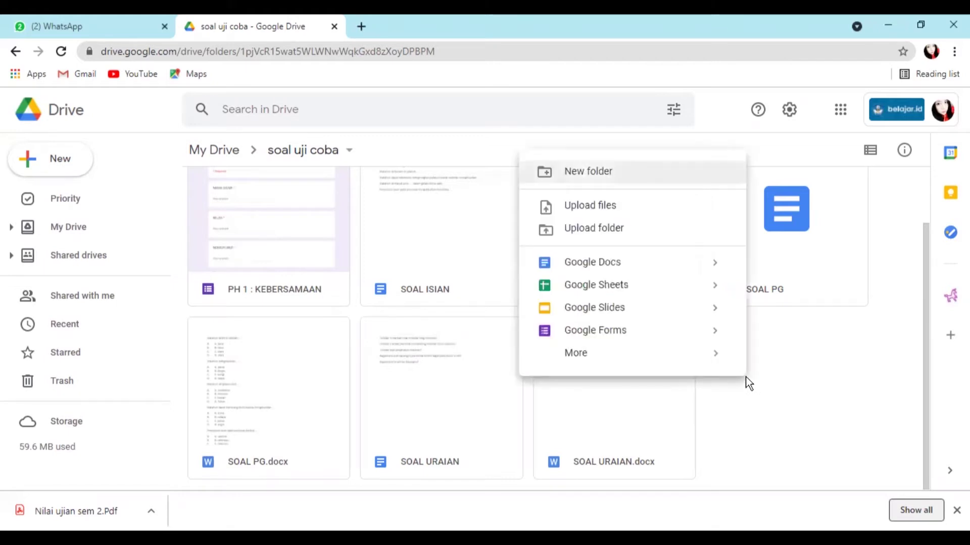
left_click(628, 173)
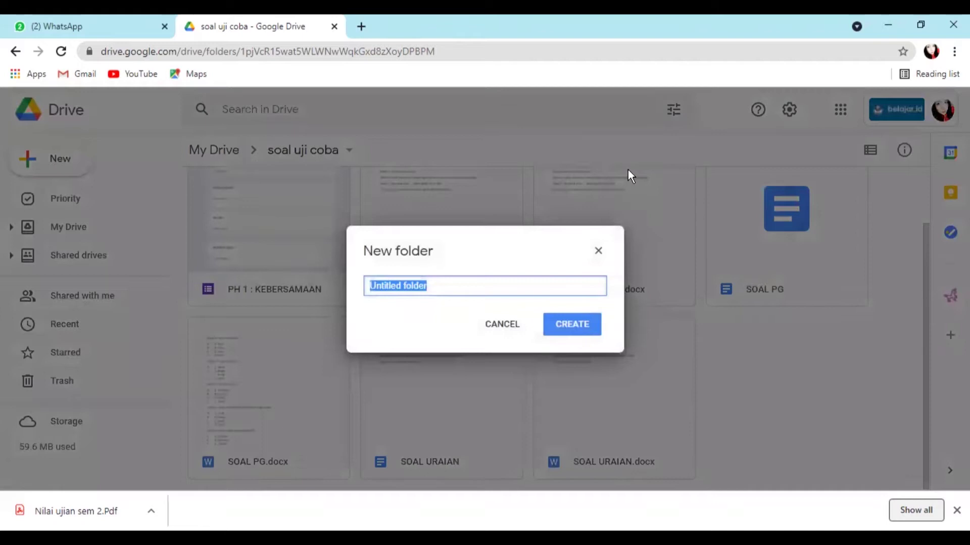
type("kelas ")
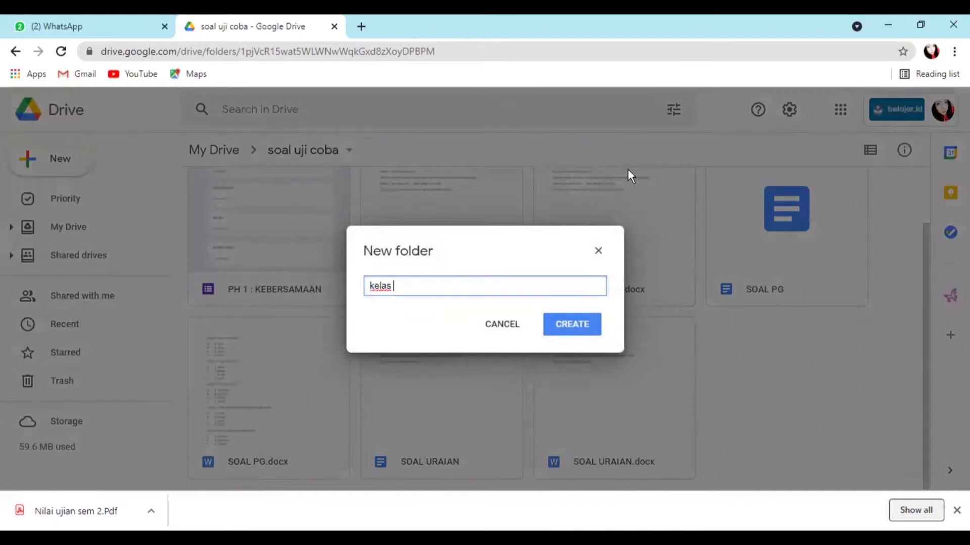
type("4a")
left_click(587, 329)
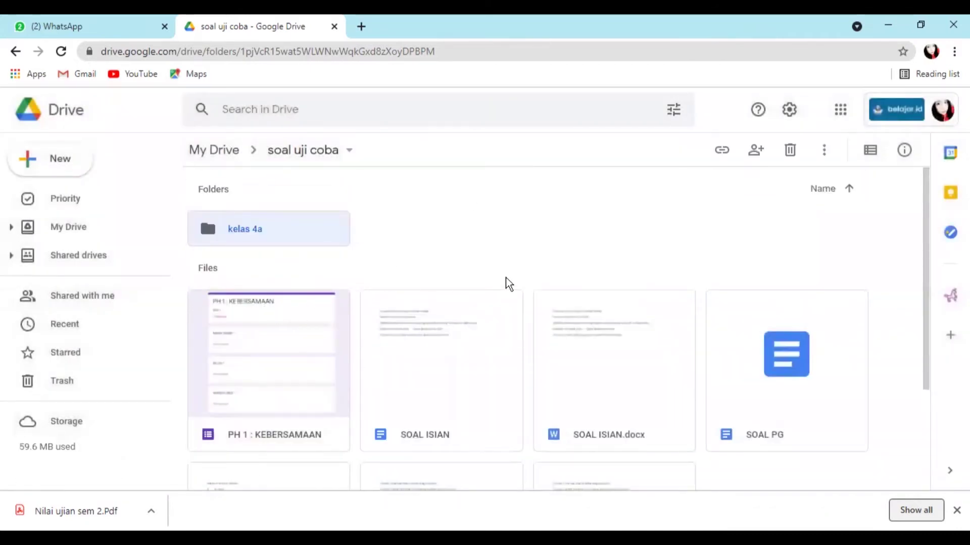
scroll(382, 332, "down", 1)
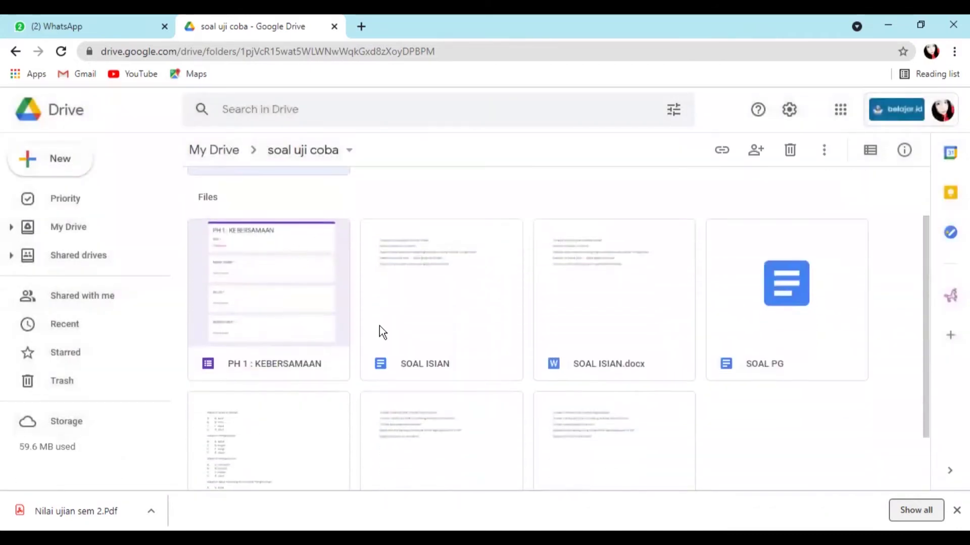
- Make a copy of the PH 1 : KEBERSAMAAN form
right_click(292, 299)
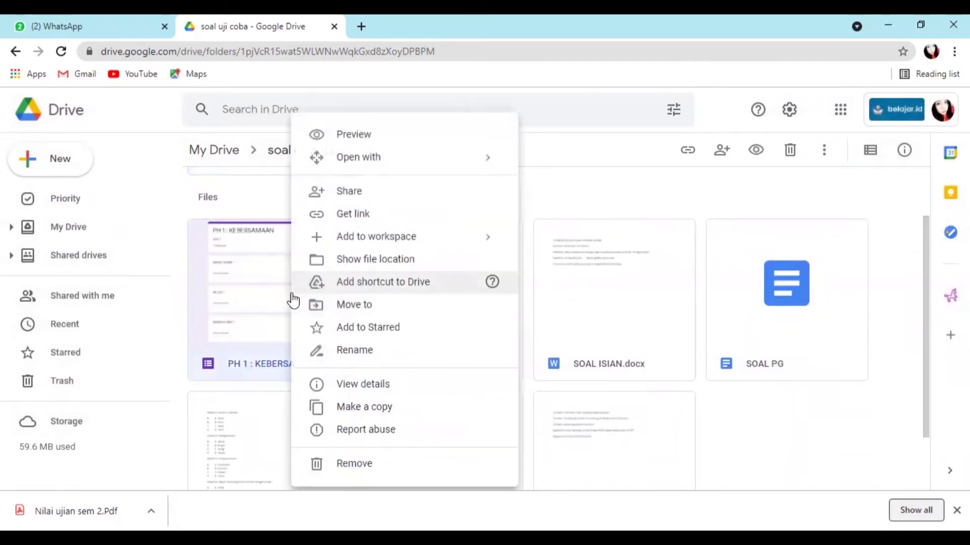
left_click(371, 412)
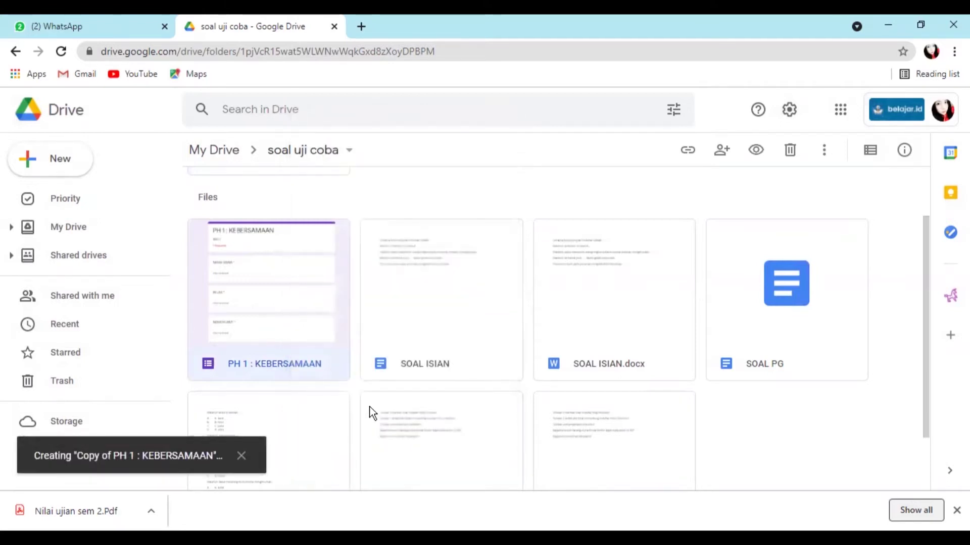
scroll(357, 364, "down", 3)
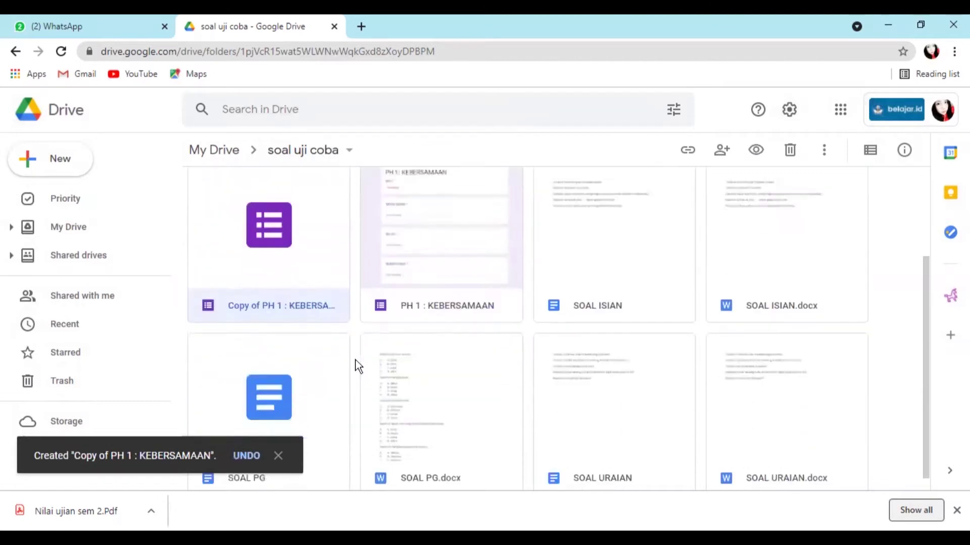
- Rename the copy to '4a PH 1 : KEBERSAMAAN', replacing its 'Copy of' prefix
right_click(297, 291)
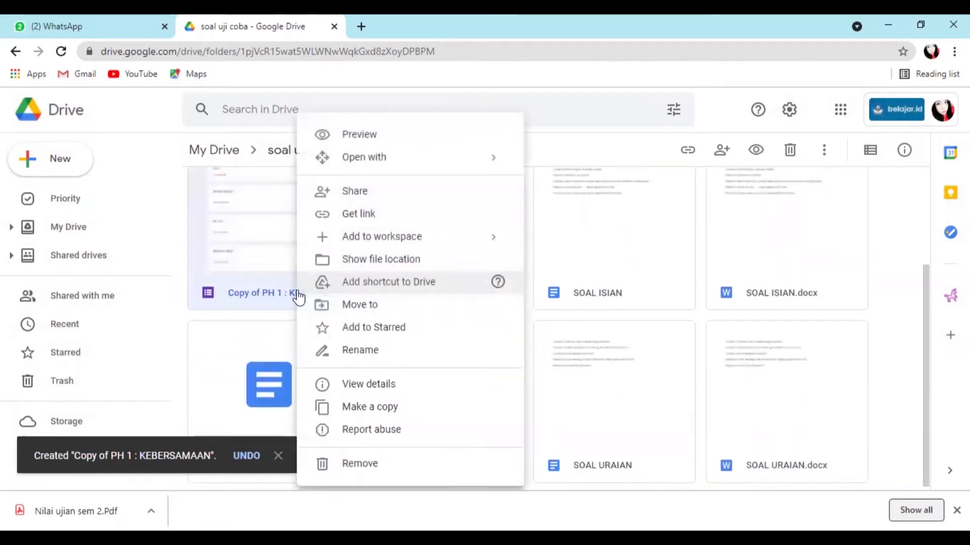
left_click(360, 350)
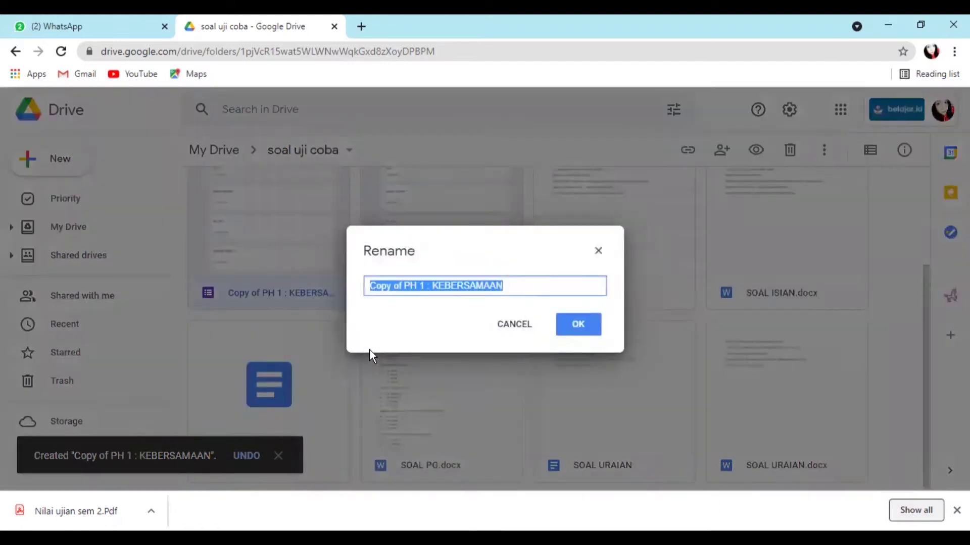
left_click(368, 287)
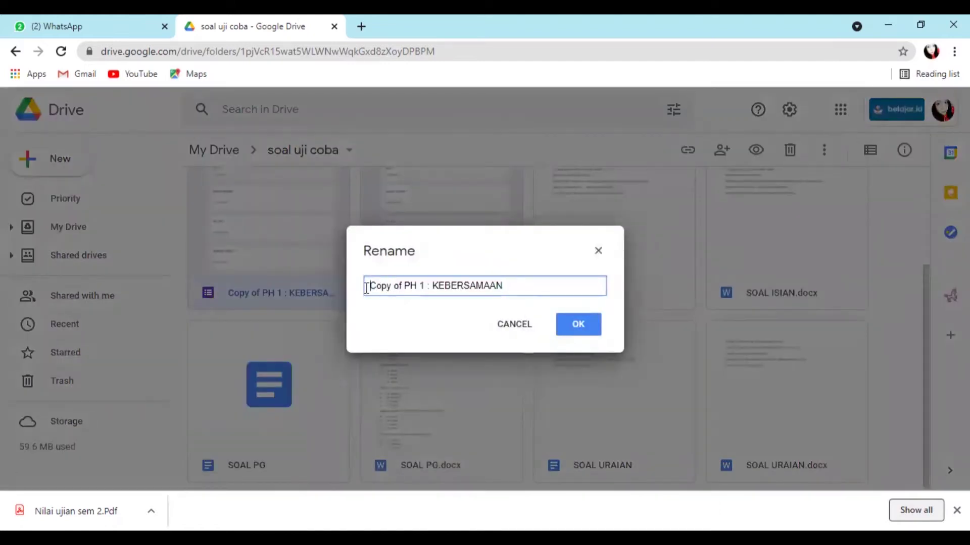
left_click(404, 286)
key("BackSpace")
key("BackSpace")
key("BackSpace")
key("BackSpace")
key("BackSpace")
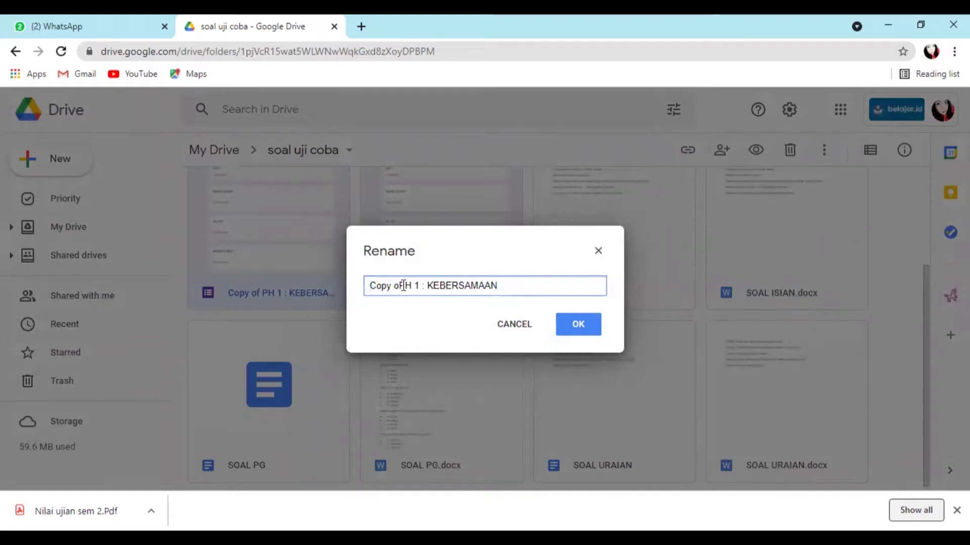
key("BackSpace")
key("BackSpace")
key("BackSpace")
type("4a")
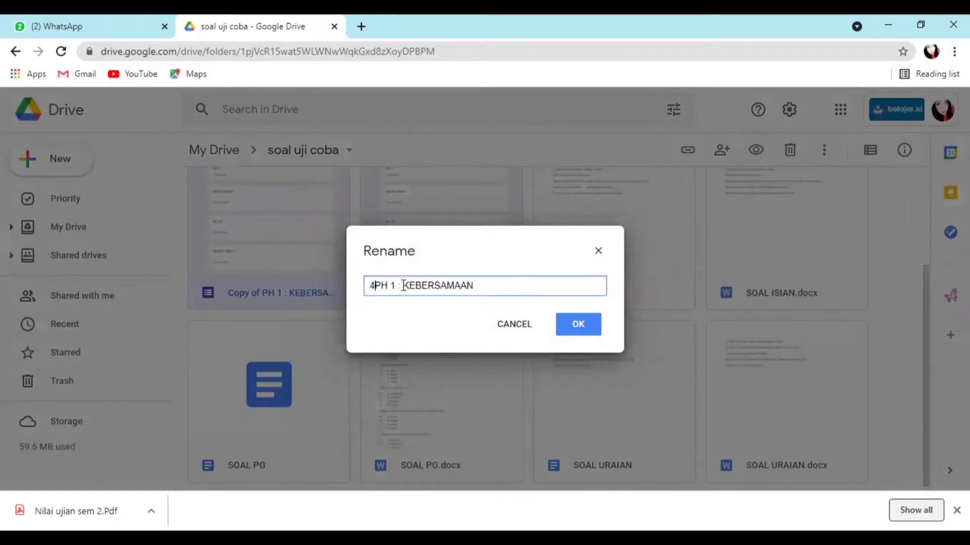
left_click(583, 329)
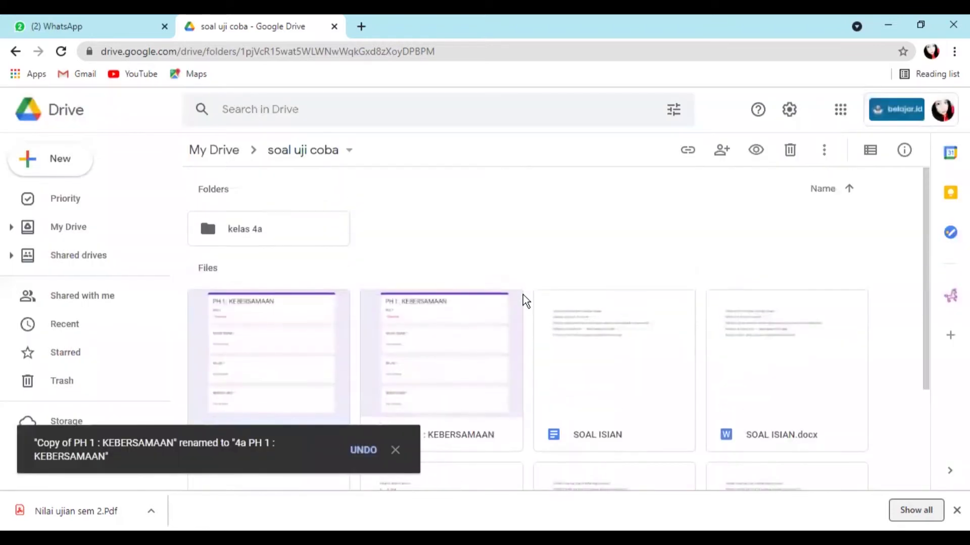
- Move the 4a PH 1 : KEBERSAMAAN form to the kelas 4a folder, then open kelas 4a
right_click(256, 324)
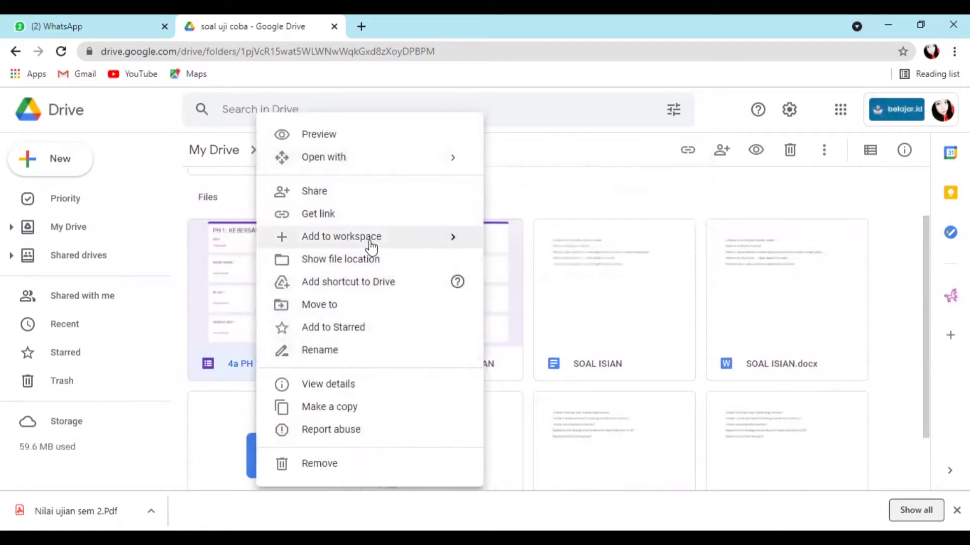
mouse_move(377, 247)
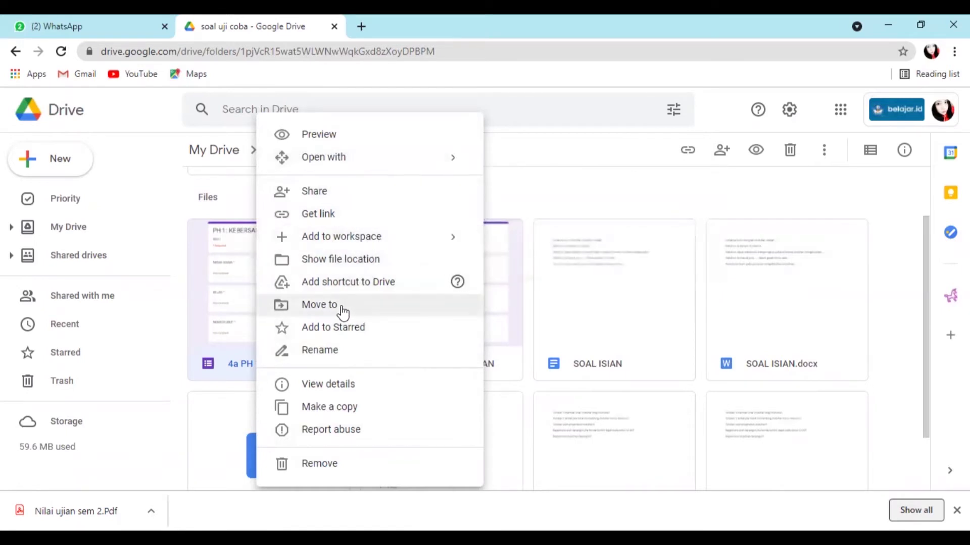
scroll(341, 309, "up", 2)
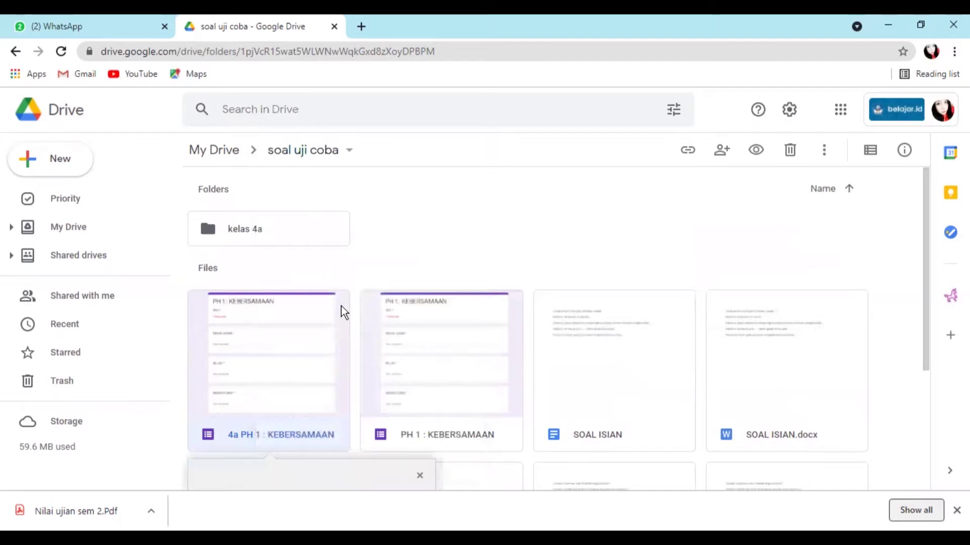
scroll(308, 262, "down", 3)
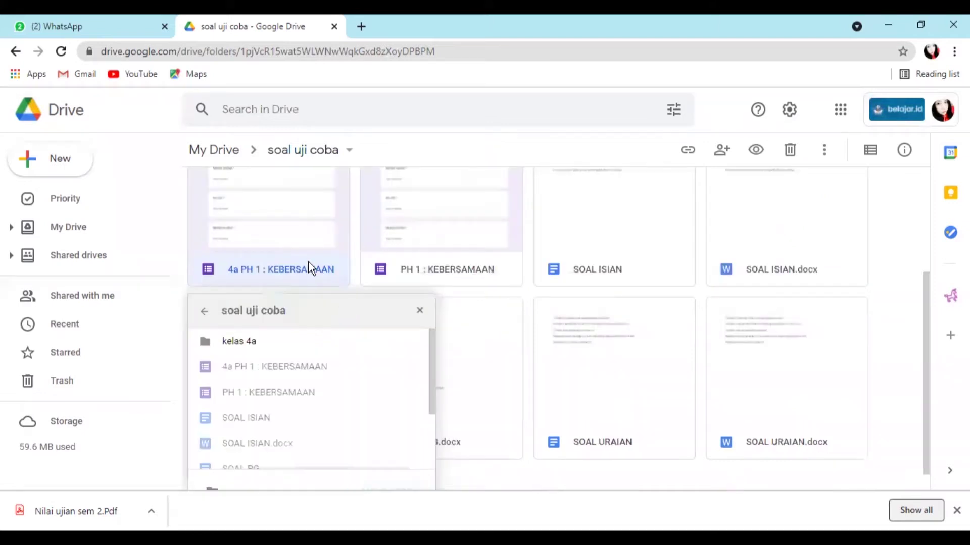
left_click(244, 340)
scroll(519, 377, "down", 1)
left_click(398, 468)
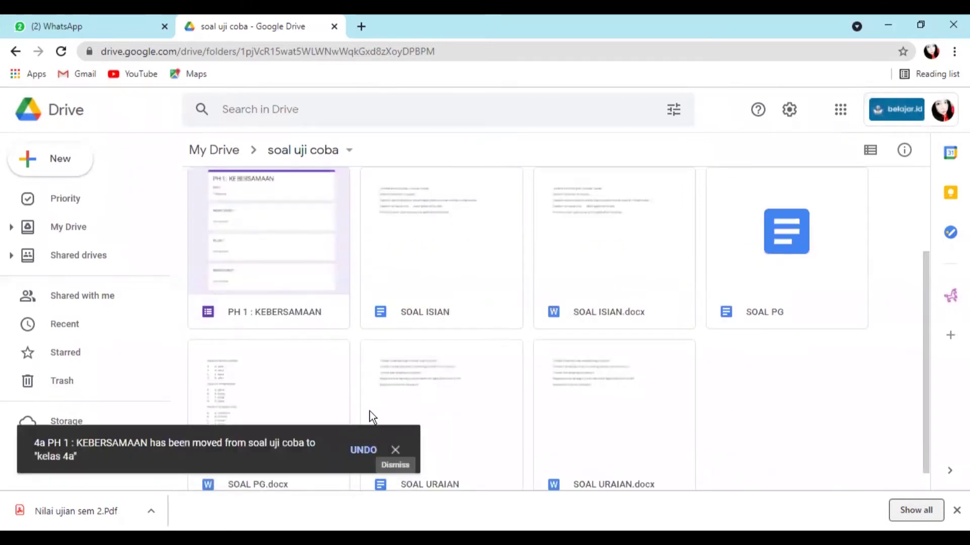
scroll(557, 282, "up", 1)
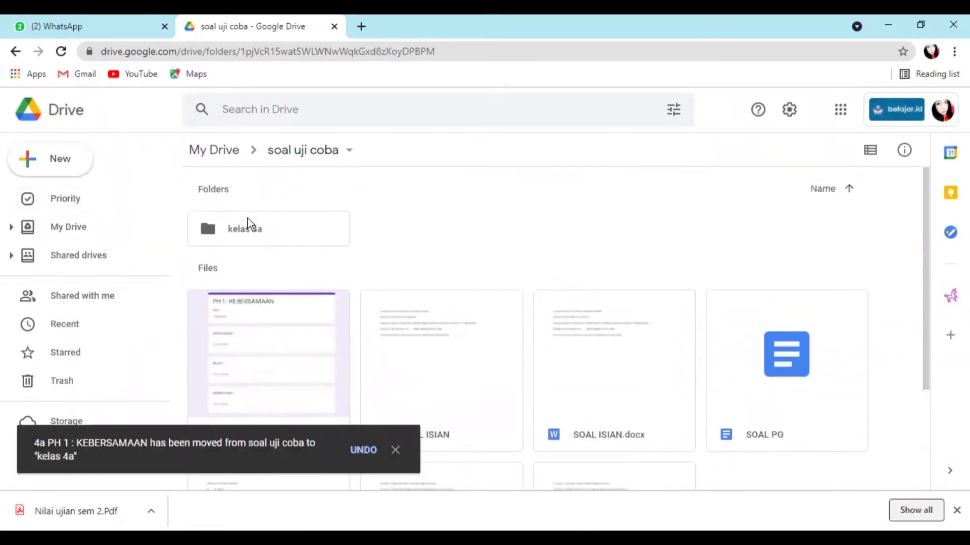
double_click(250, 224)
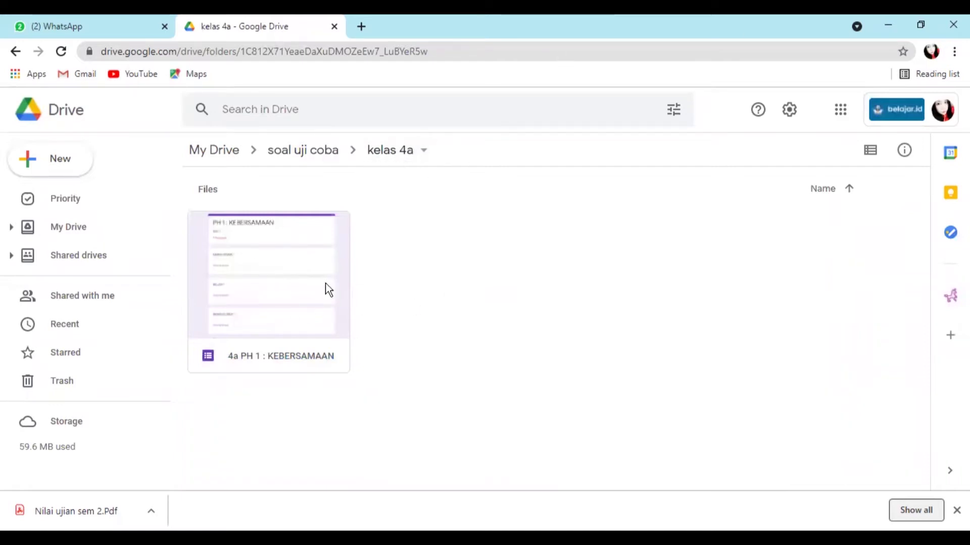
- Add another account's e-mail address as an editor of the 4a form
right_click(280, 288)
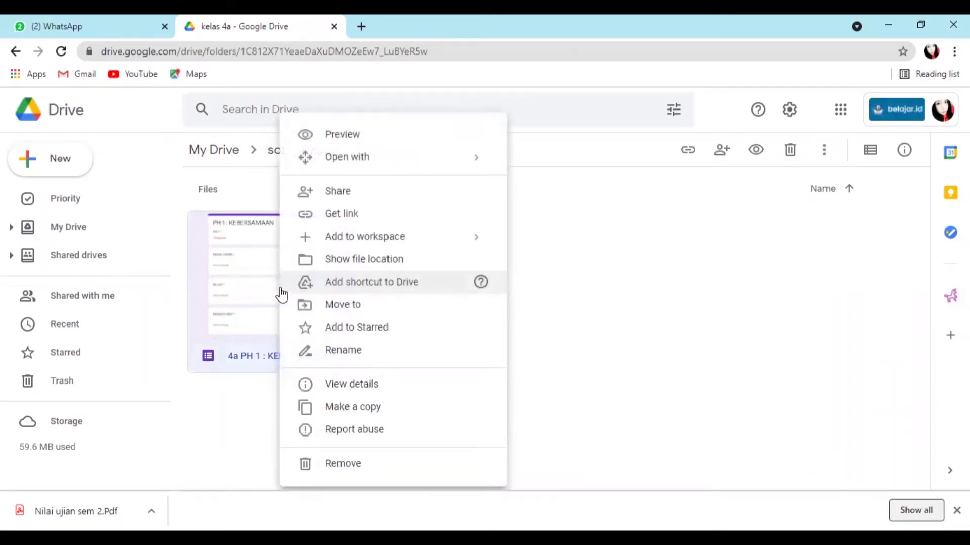
left_click(362, 195)
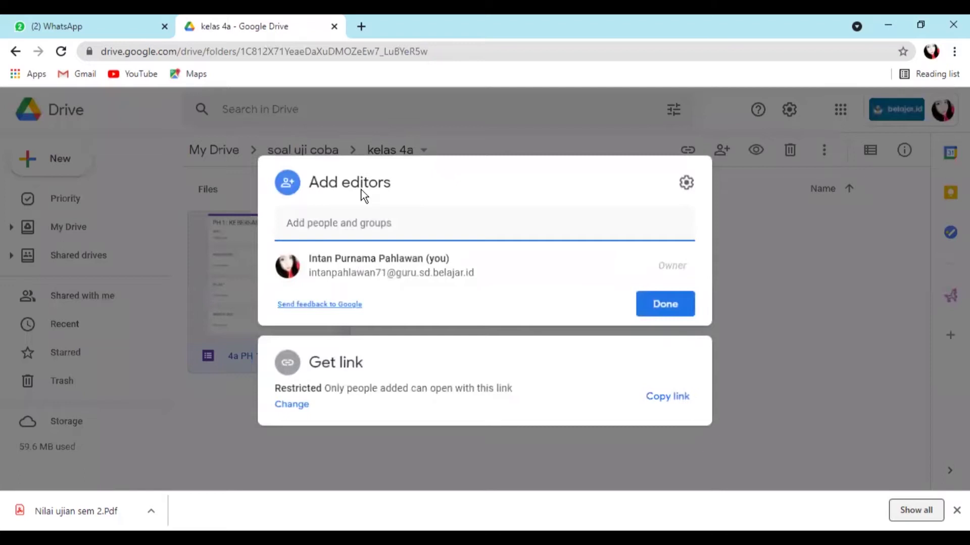
type("in")
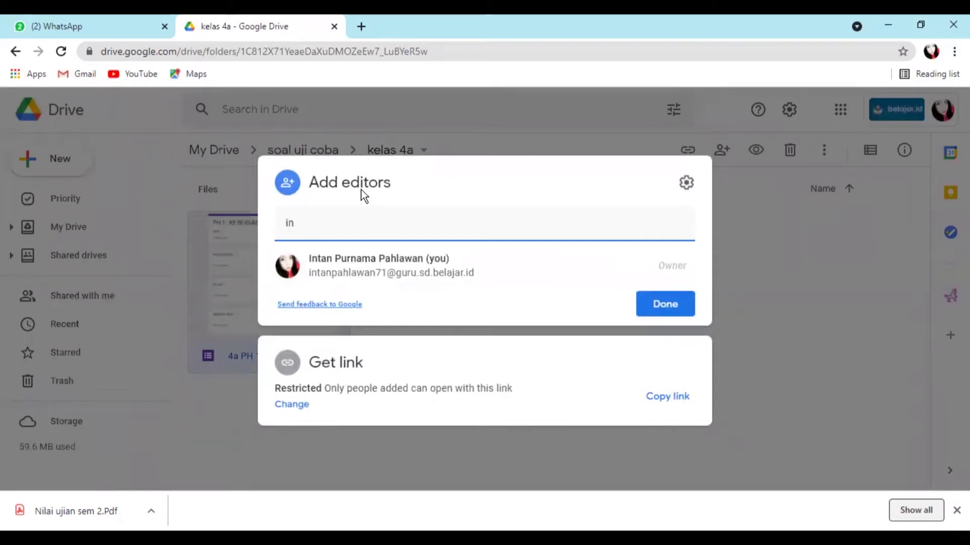
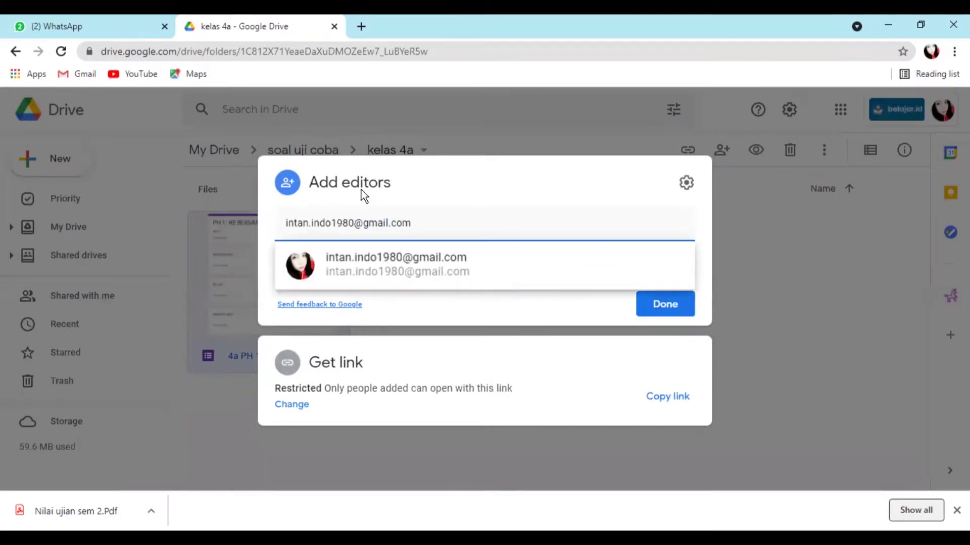
left_click(381, 275)
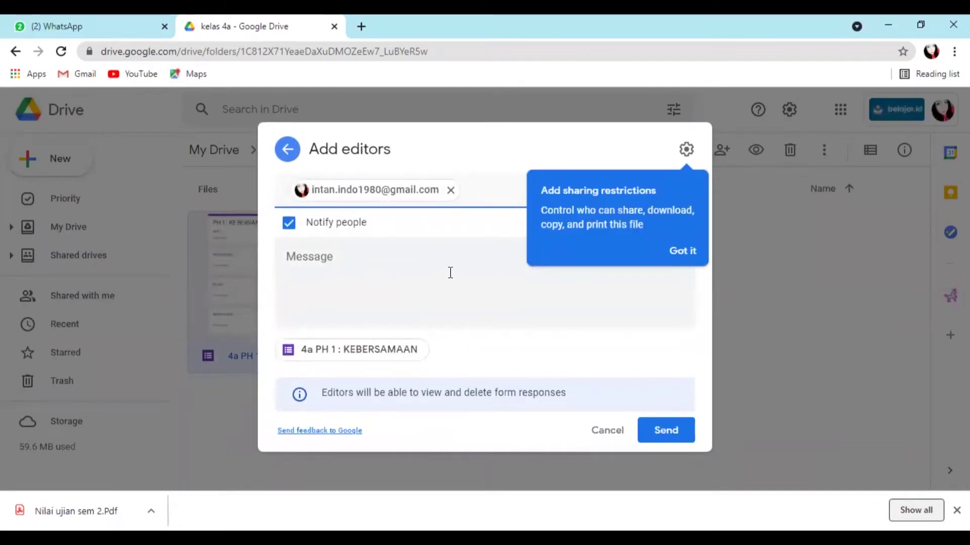
- Prevent viewers from downloading, printing or copying the form
left_click(686, 150)
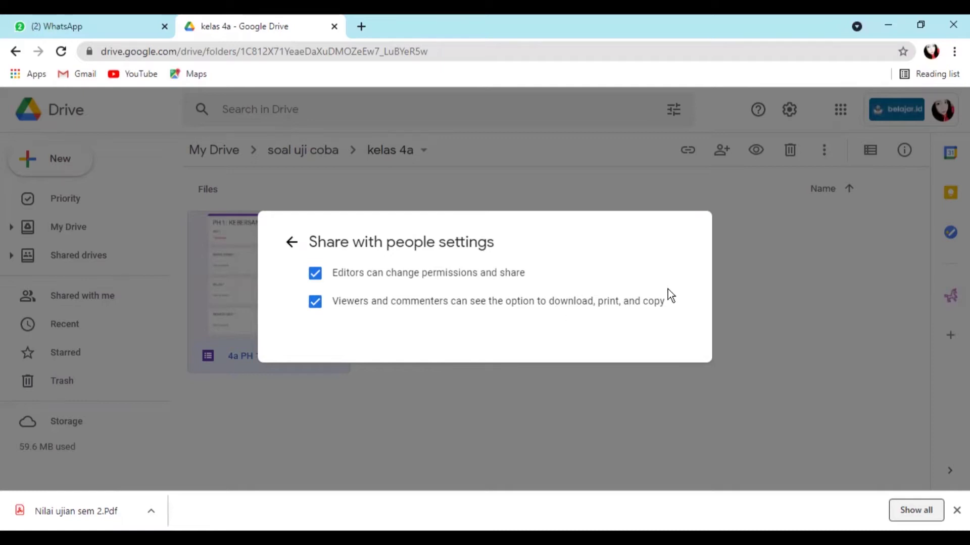
left_click(314, 304)
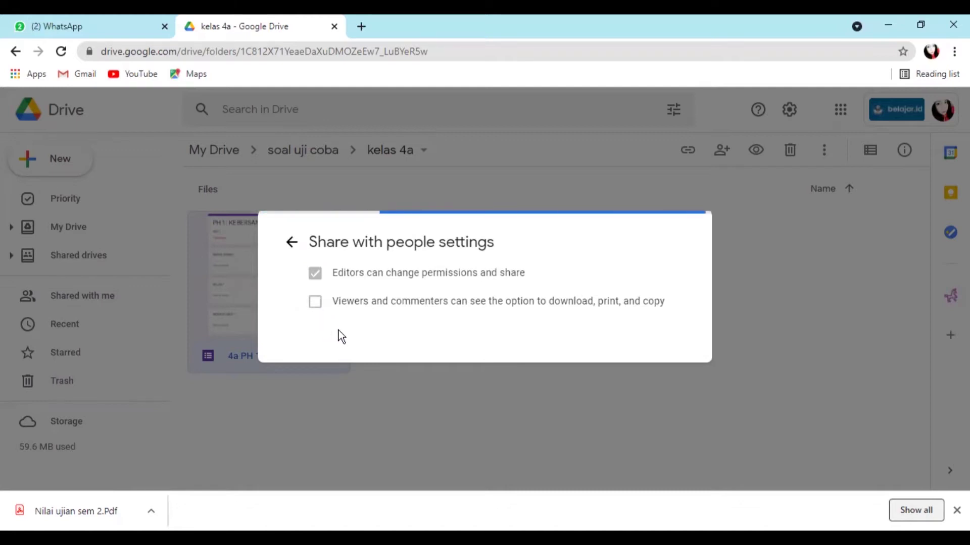
left_click(292, 246)
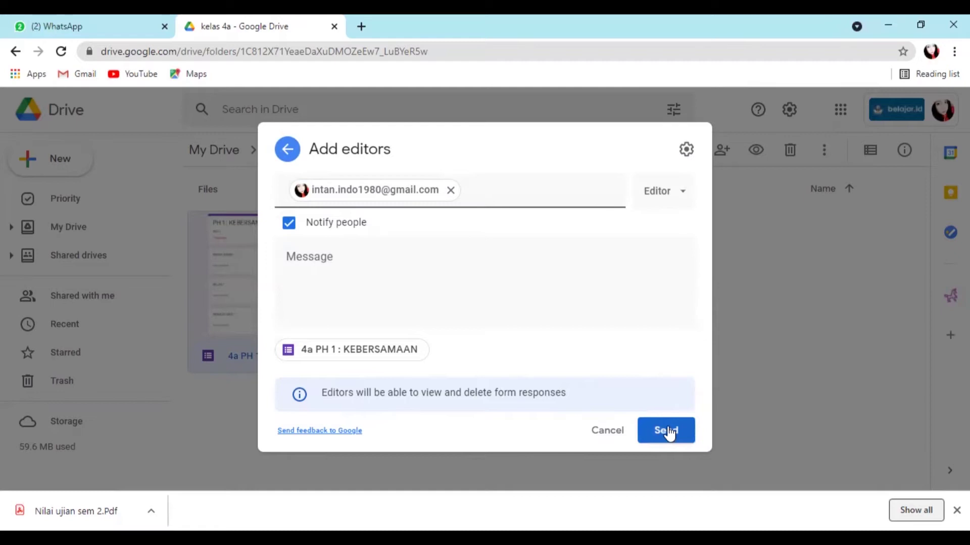
- Send the invitation with message 'PH 1', confirming sharing outside the organization
left_click(427, 275)
type("PH 1")
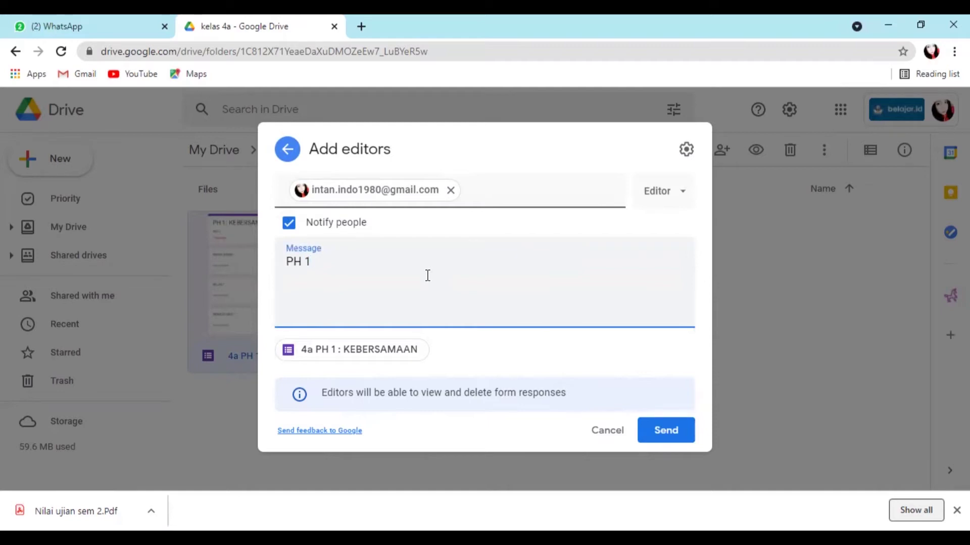
left_click(670, 432)
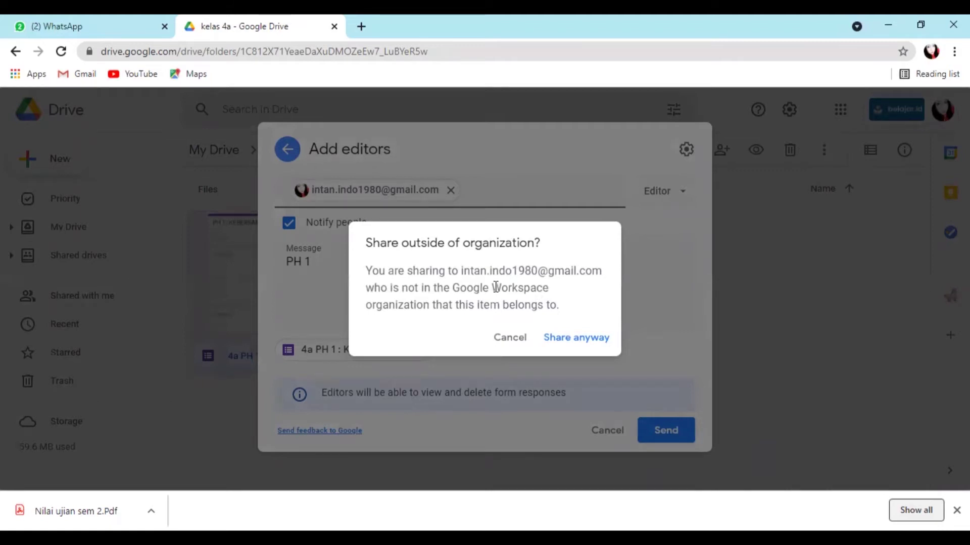
left_click(574, 341)
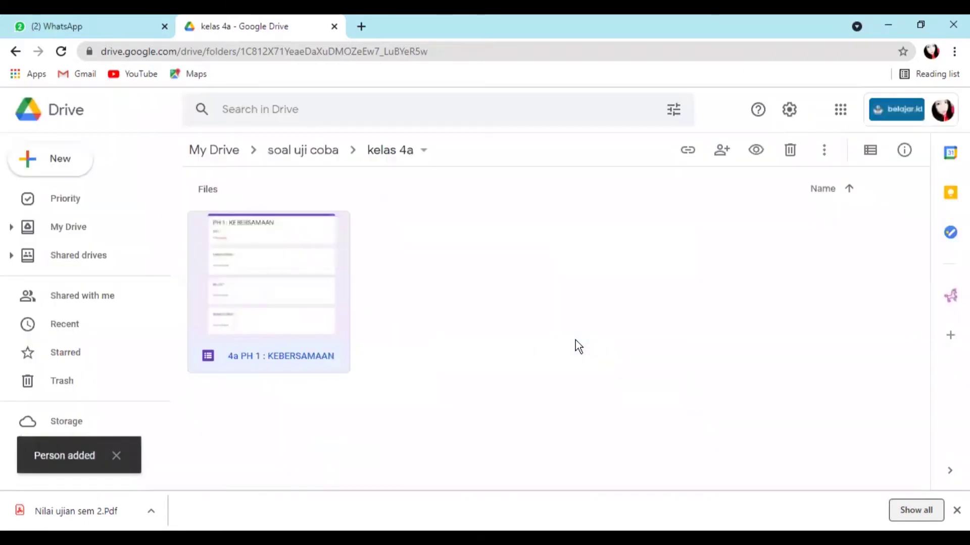
right_click(307, 284)
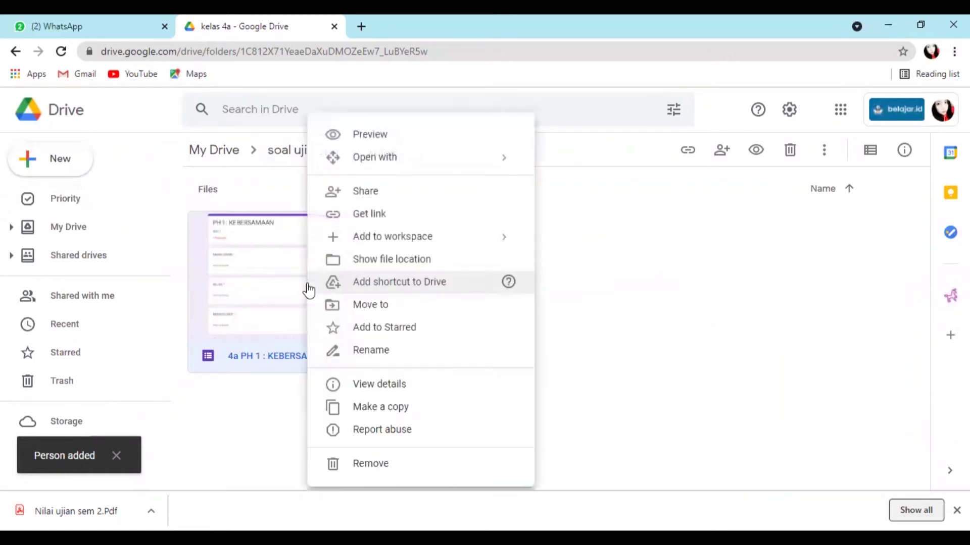
left_click(417, 200)
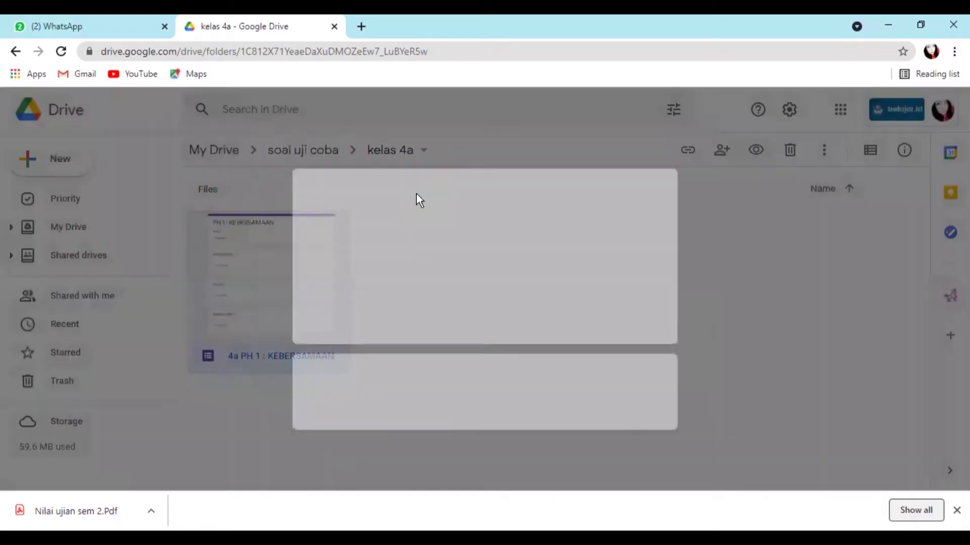
left_click(684, 287)
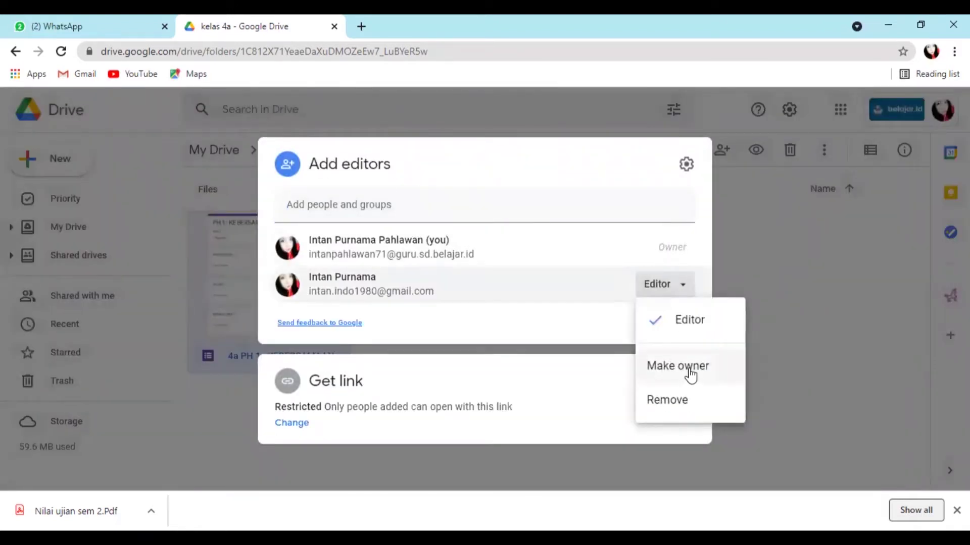
left_click(691, 374)
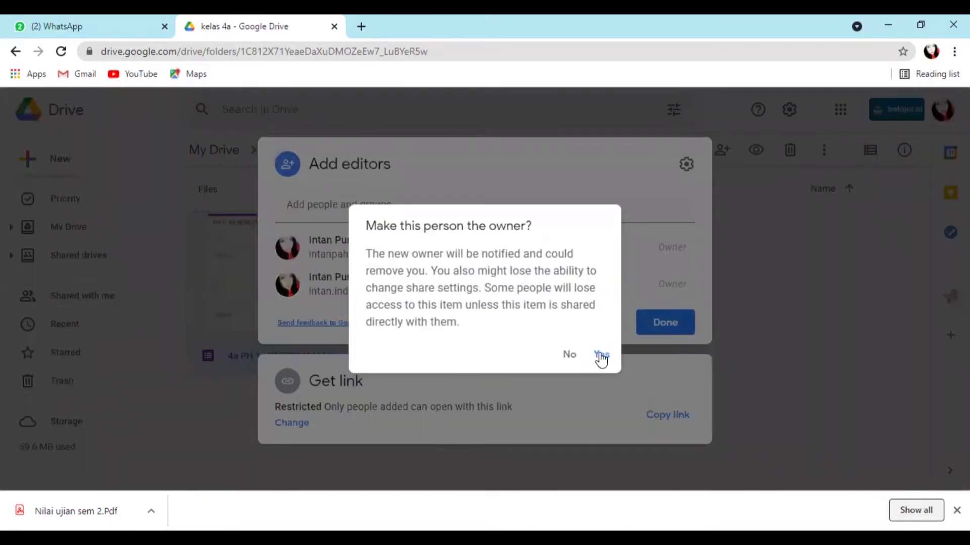
left_click(600, 355)
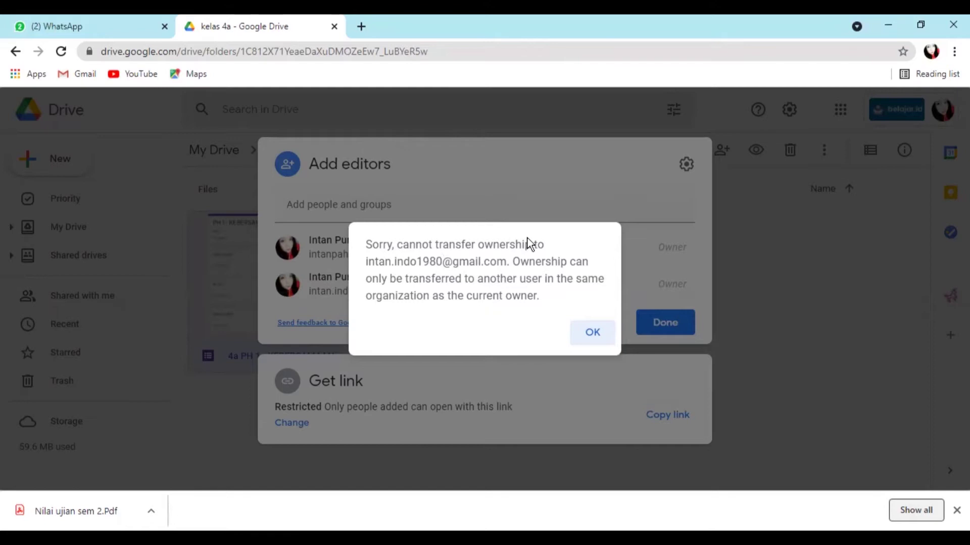
left_click(592, 334)
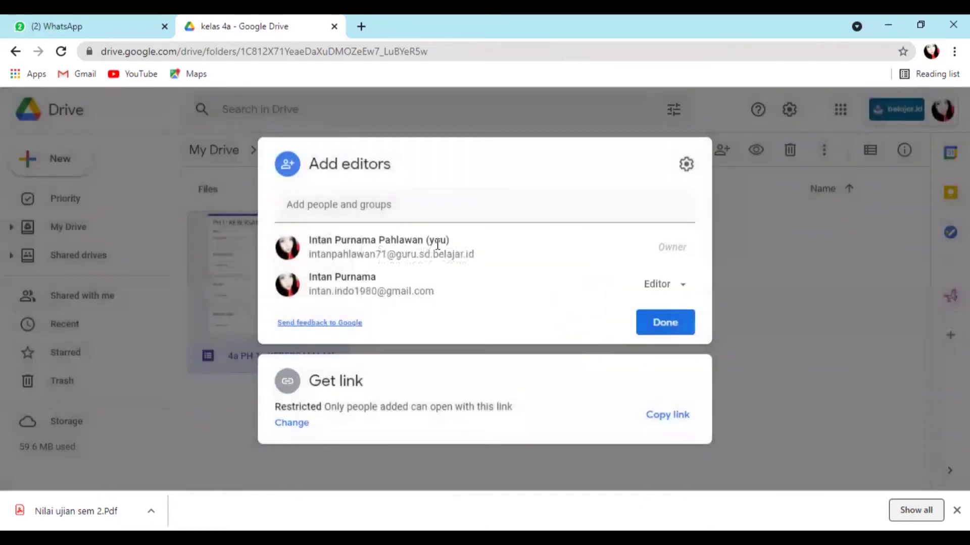
left_click(671, 326)
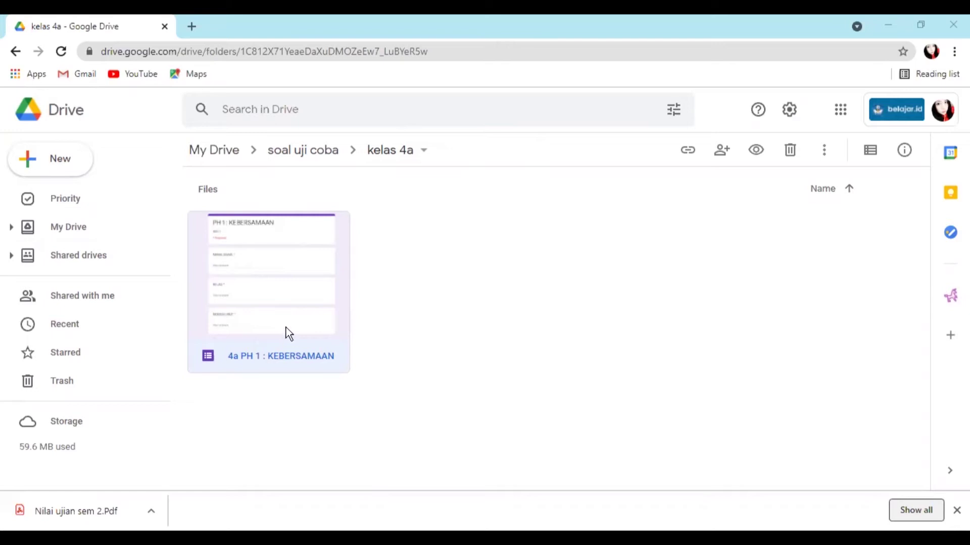
- Open the 4a PH 1 : KEBERSAMAAN form and show its 3-response summary
double_click(291, 302)
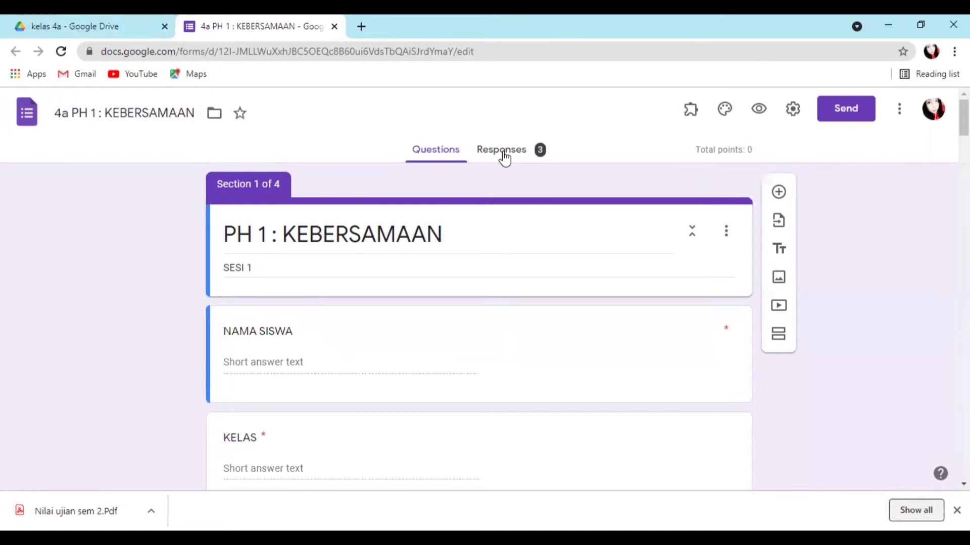
left_click(503, 153)
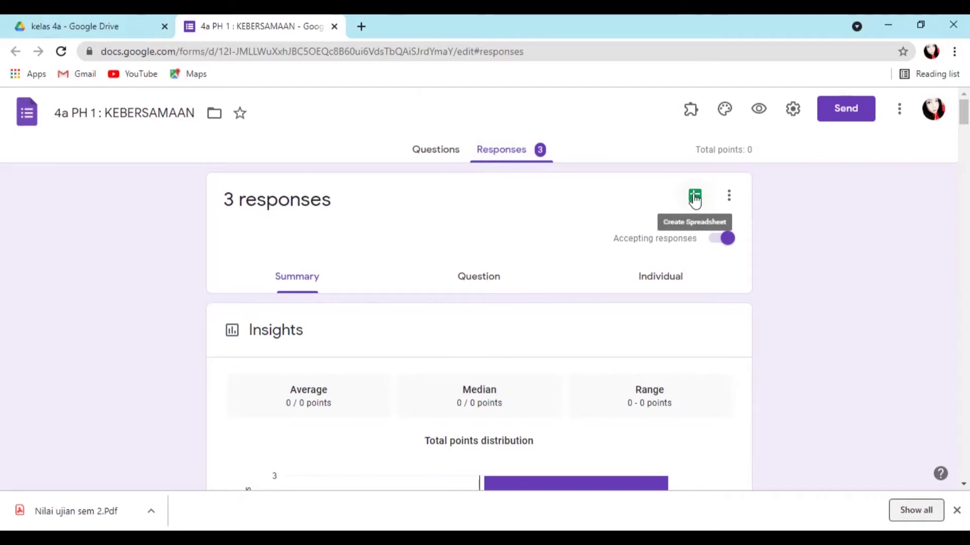
- Create a new linked spreadsheet '4a PH 1 : KEBERSAMAAN (Responses)' for the answers
left_click(695, 198)
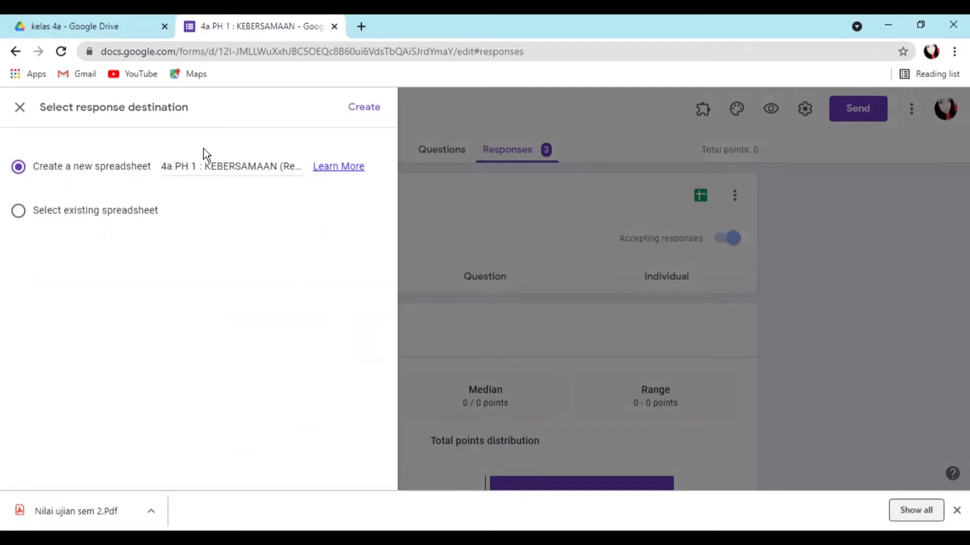
left_click(362, 107)
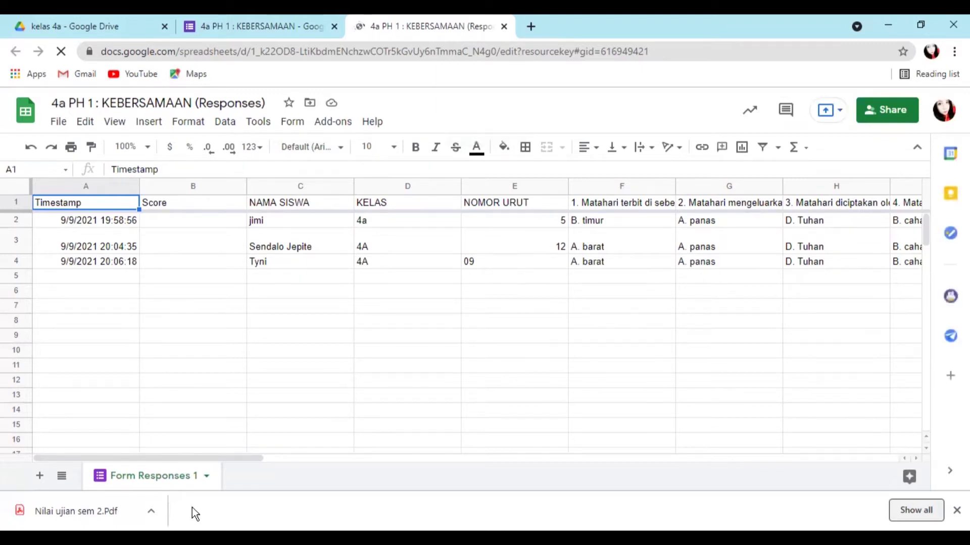
left_click_drag(238, 456, 740, 433)
scroll(739, 433, "right", 3)
scroll(740, 433, "left", 10)
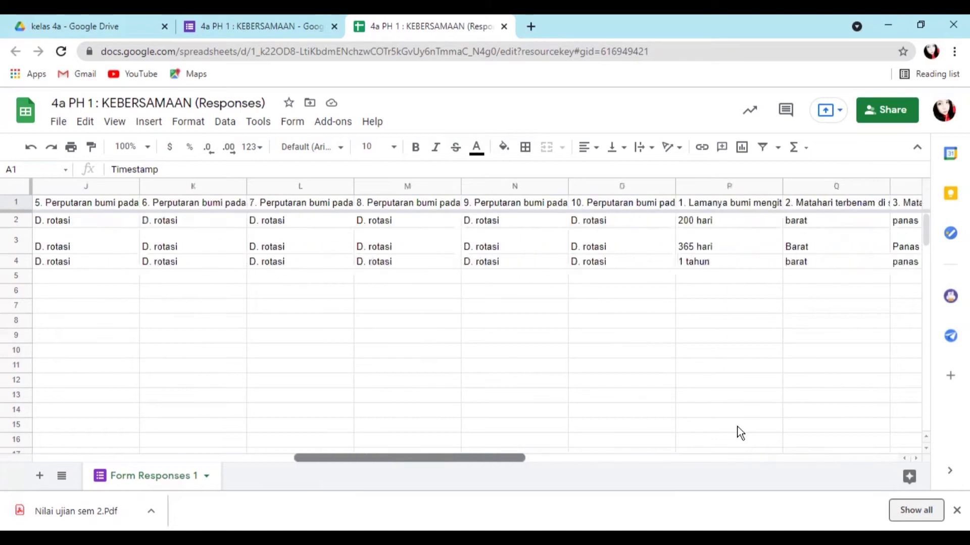
scroll(739, 433, "left", 3)
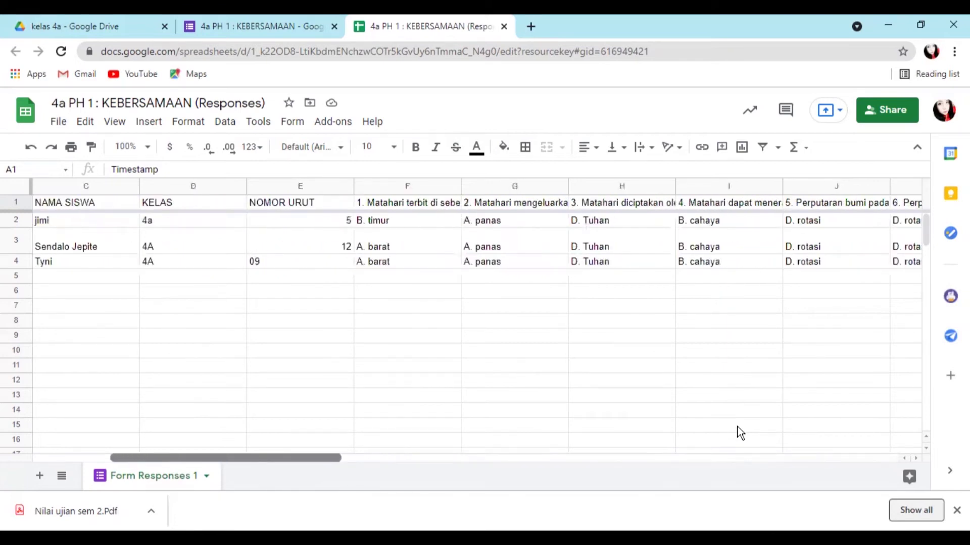
scroll(740, 433, "left", 2)
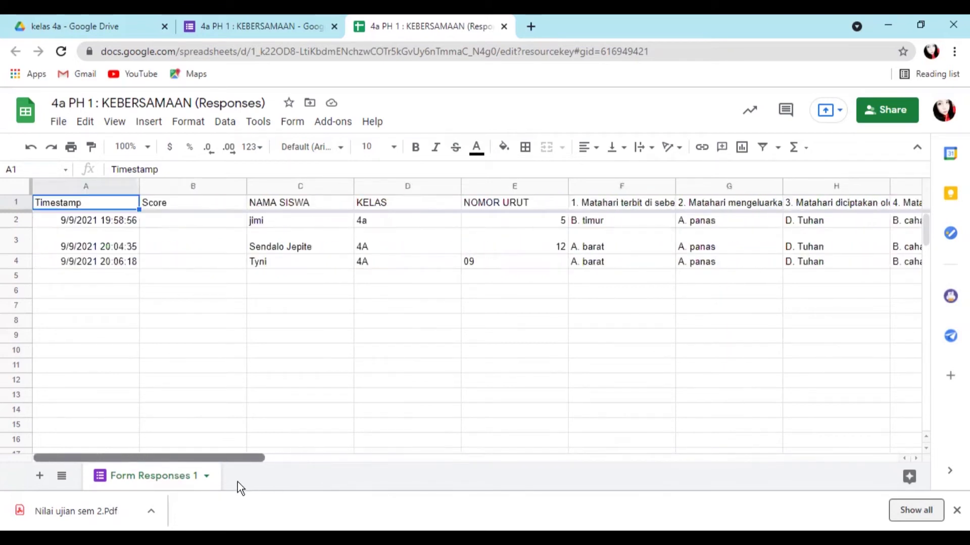
scroll(240, 485, "right", 1)
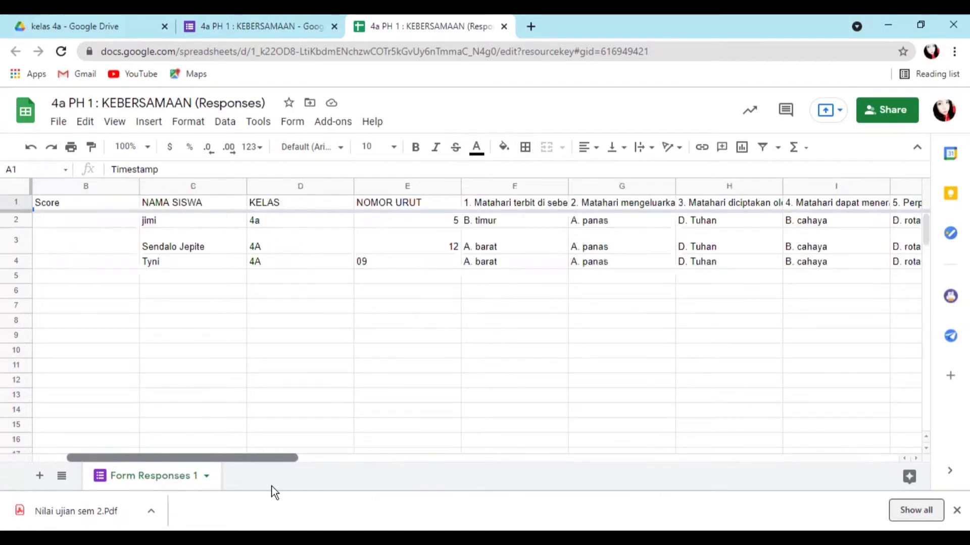
scroll(262, 492, "left", 1)
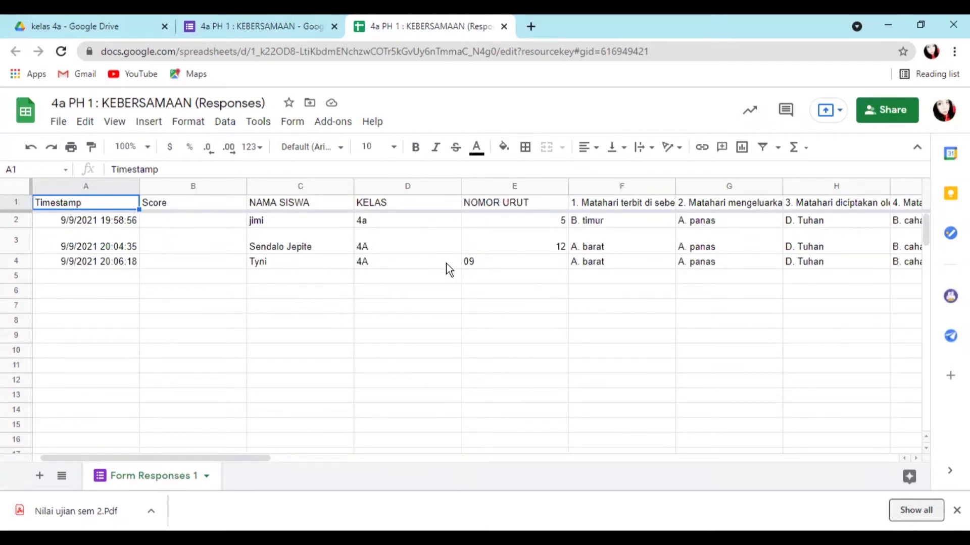
left_click_drag(226, 460, 848, 430)
scroll(846, 429, "left", 15)
- Insert a blank row 2 and paste a copy of the first response into it
left_click(14, 219)
right_click(15, 217)
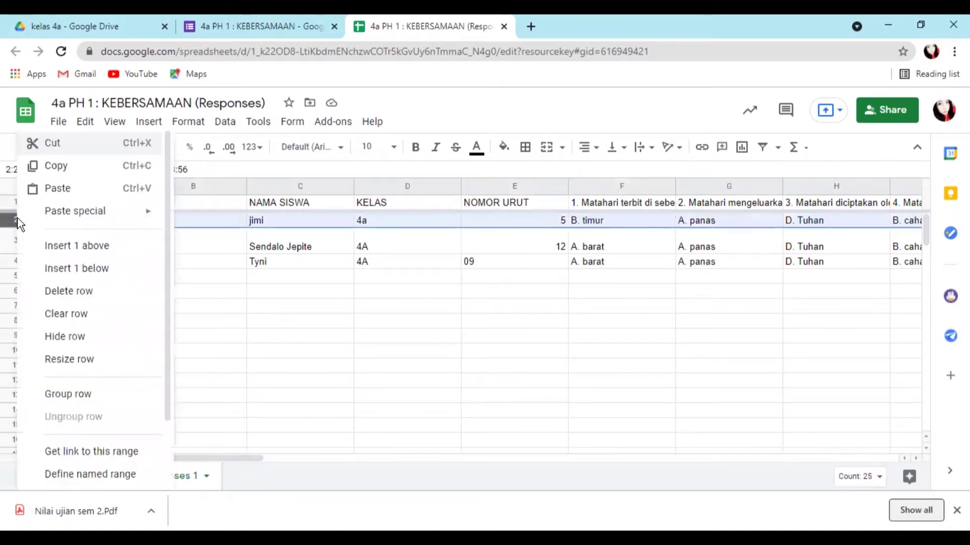
left_click(96, 246)
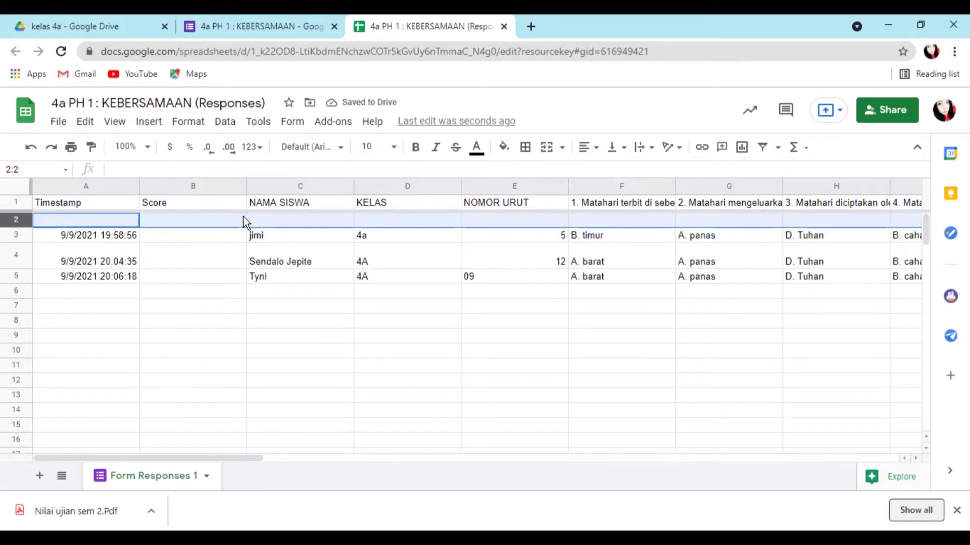
right_click(13, 235)
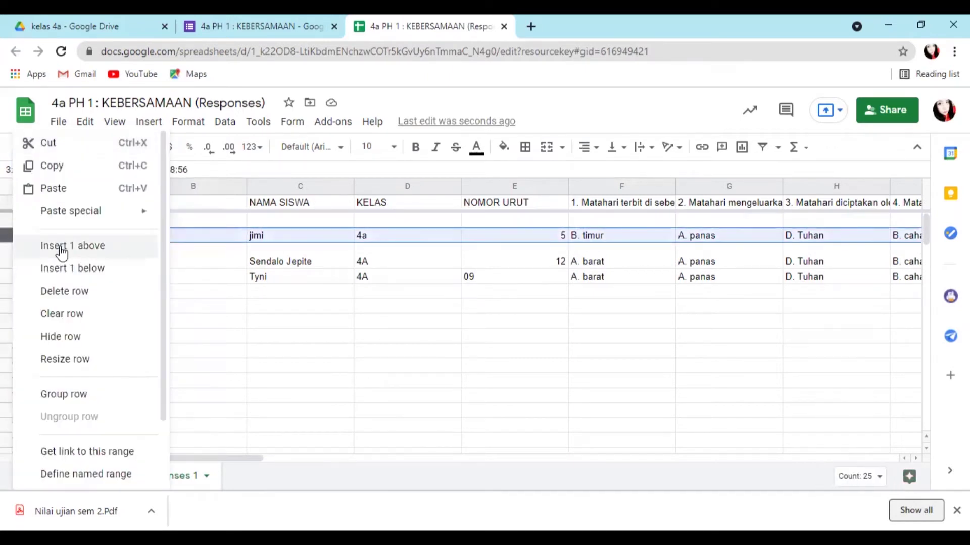
left_click(100, 168)
right_click(12, 220)
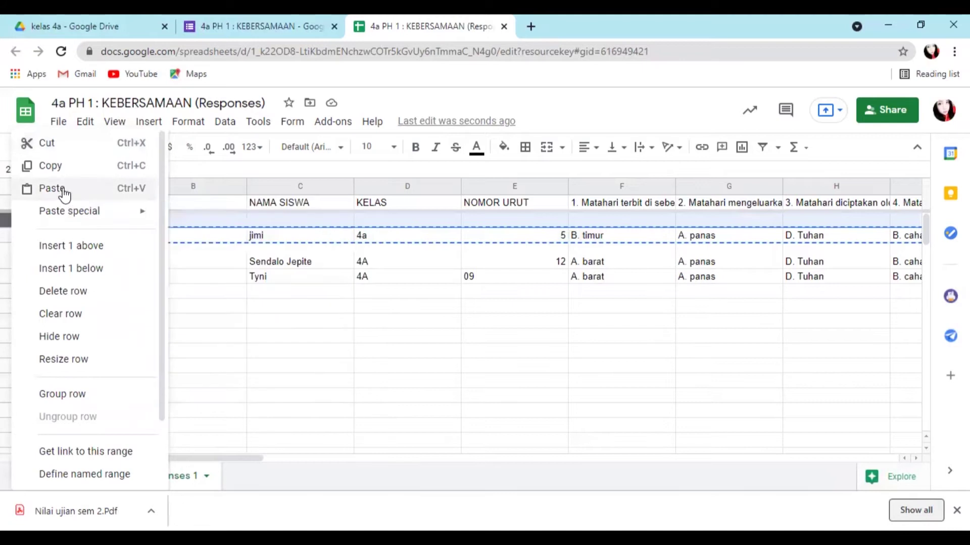
left_click(59, 189)
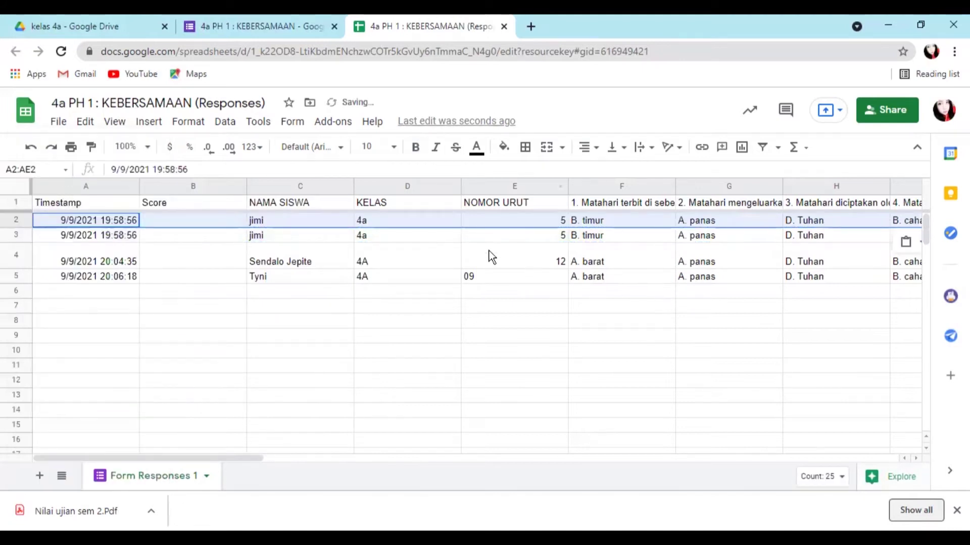
- Replace the student name in C2 with 'kunci jawaban'
left_click(263, 219)
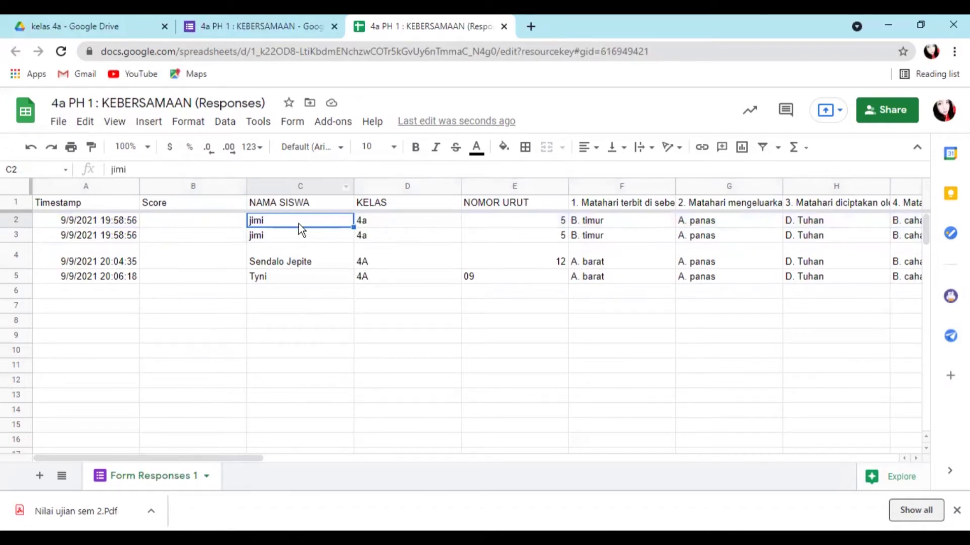
double_click(268, 220)
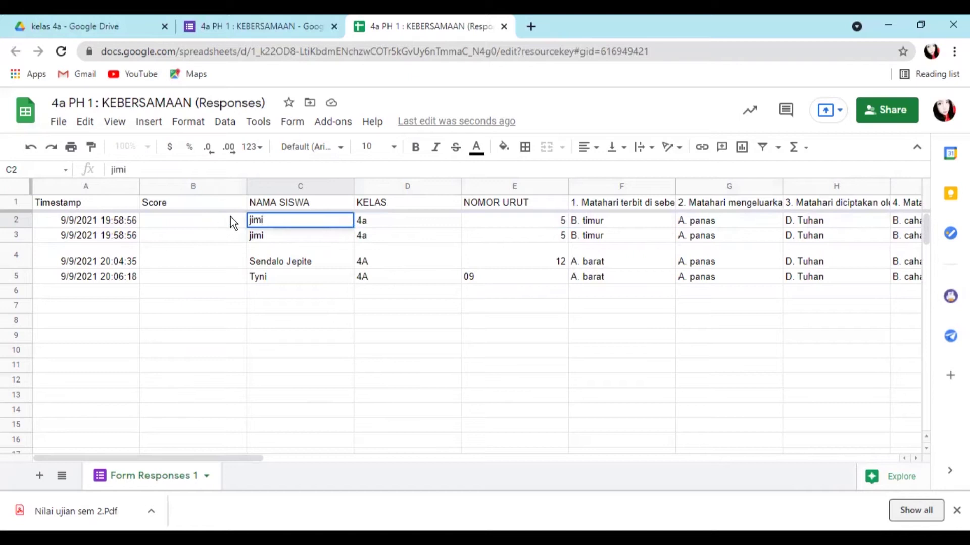
key("BackSpace")
key("BackSpace")
key("BackSpace")
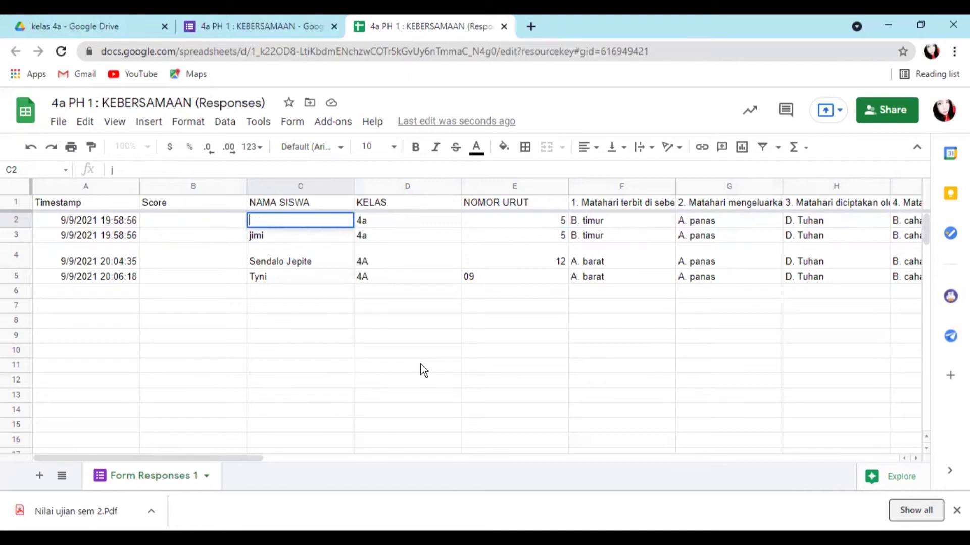
type("kunci j")
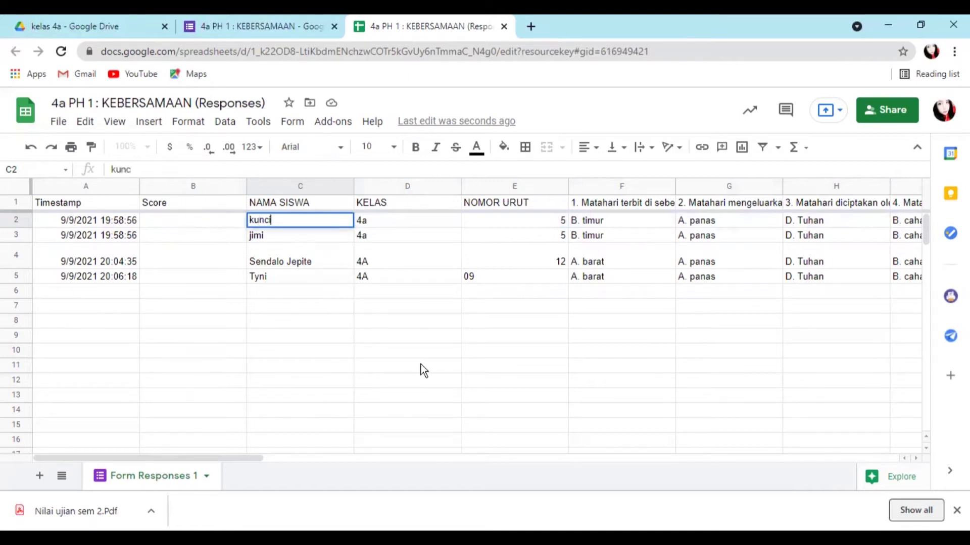
type("aban")
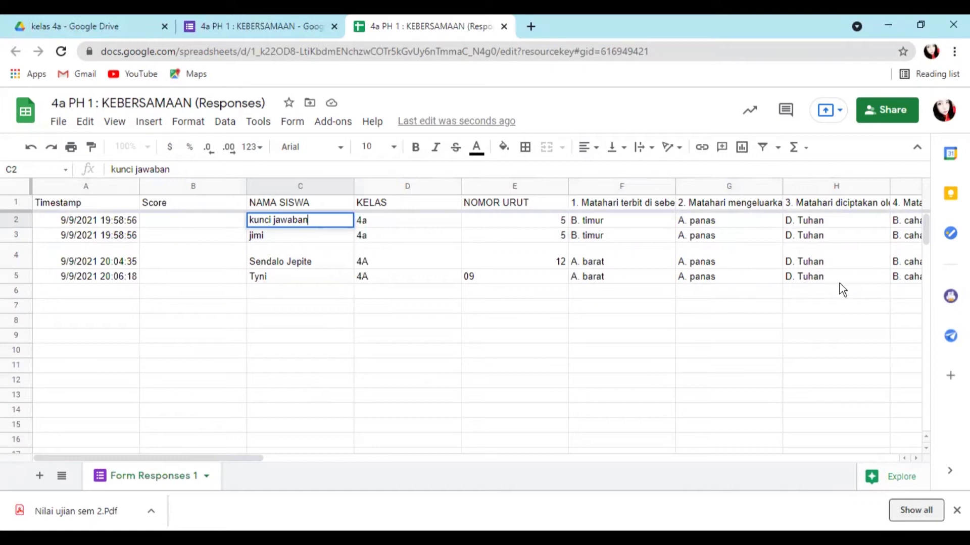
scroll(290, 458, "right", 15)
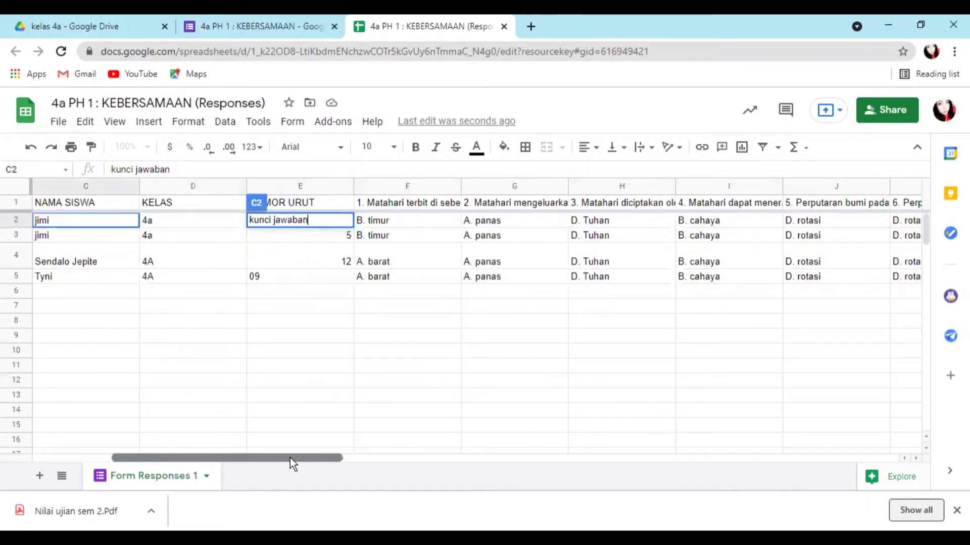
scroll(290, 458, "right", 5)
scroll(290, 457, "left", 20)
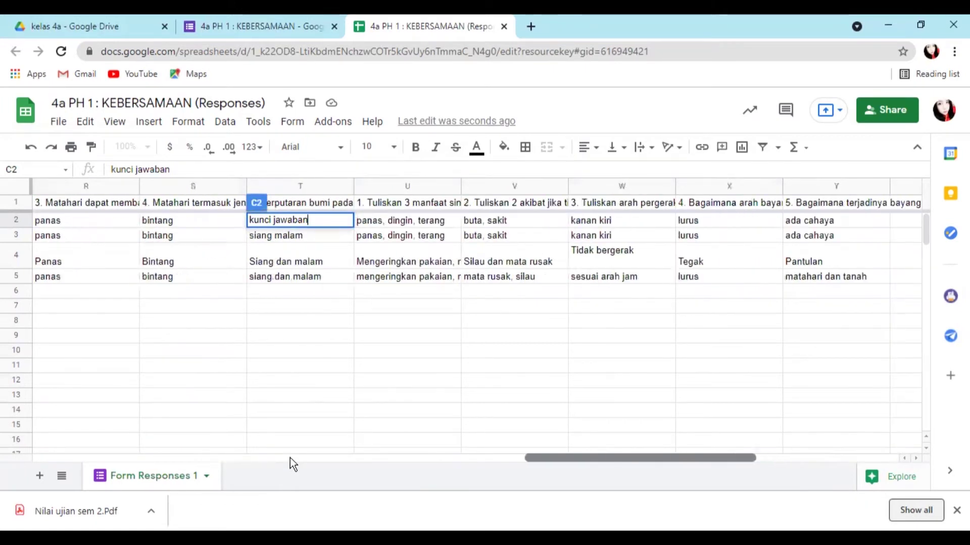
scroll(290, 458, "left", 3)
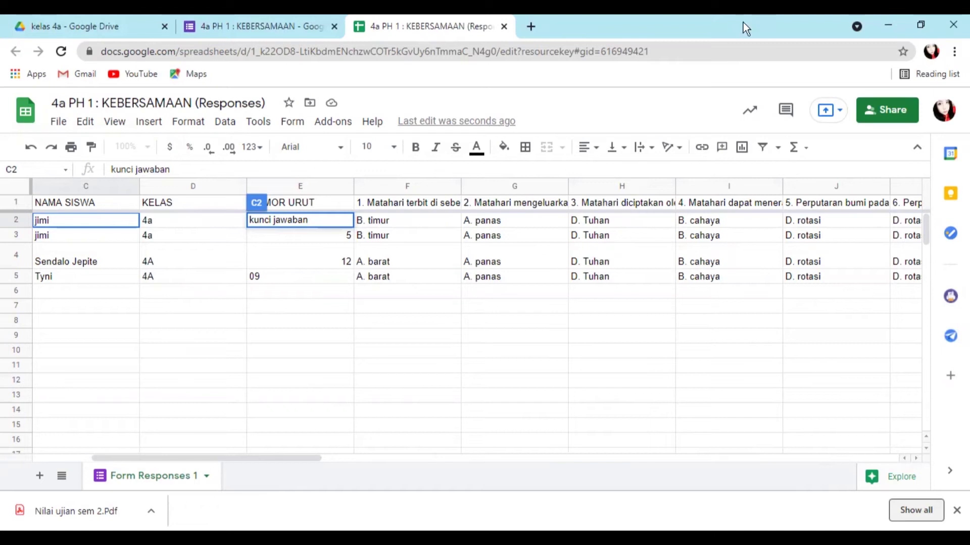
- Enable Flubaroo in this sheet from the Add-ons menu
left_click(360, 365)
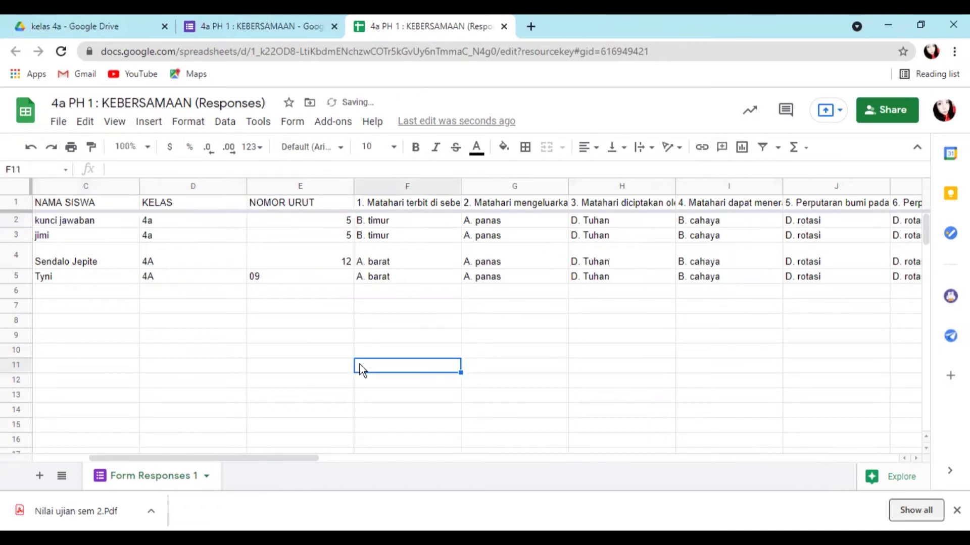
left_click(333, 123)
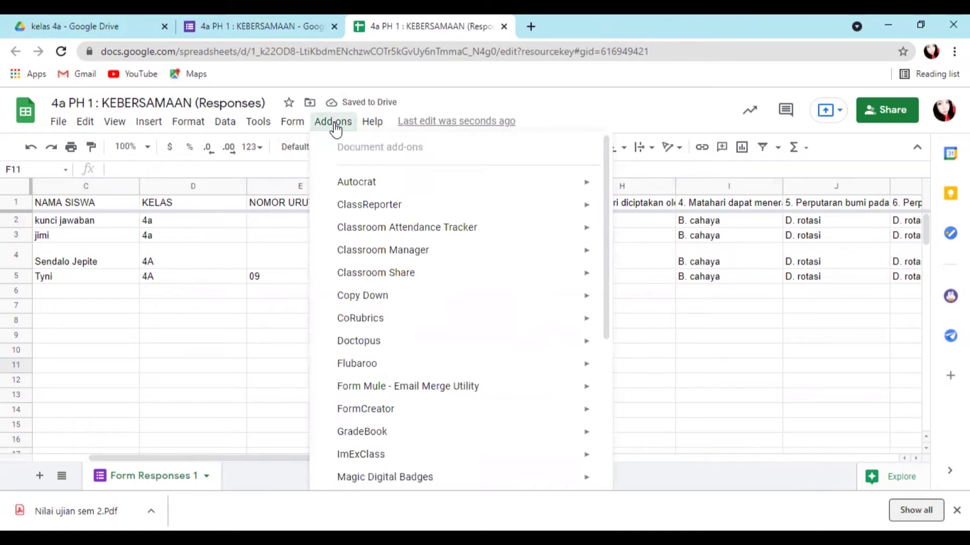
mouse_move(350, 369)
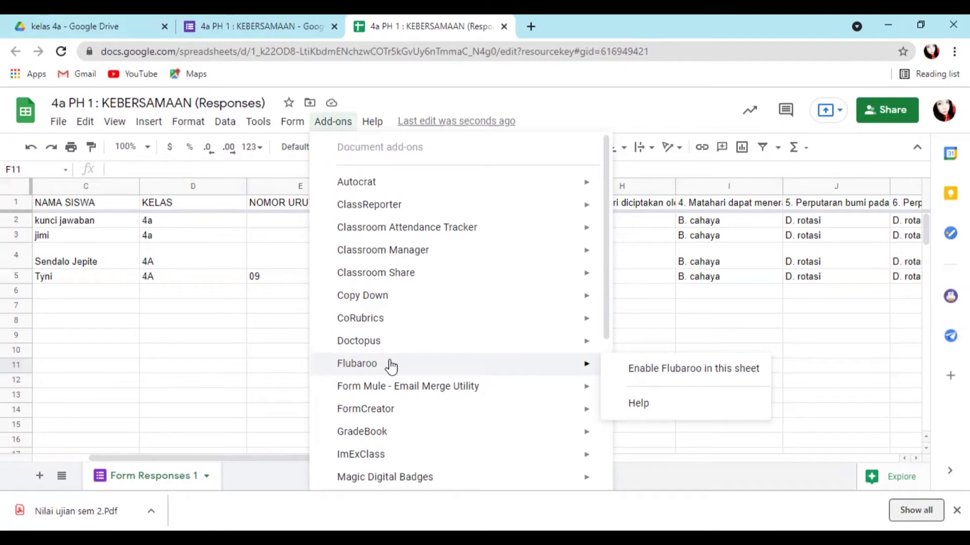
left_click(675, 371)
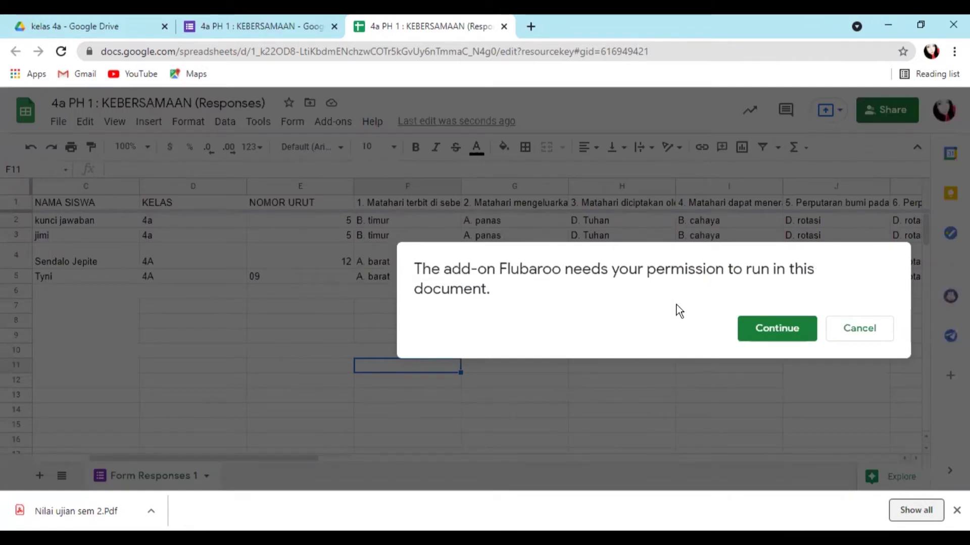
- Grant Flubaroo permission and close its enabled notification and welcome panel
left_click(786, 334)
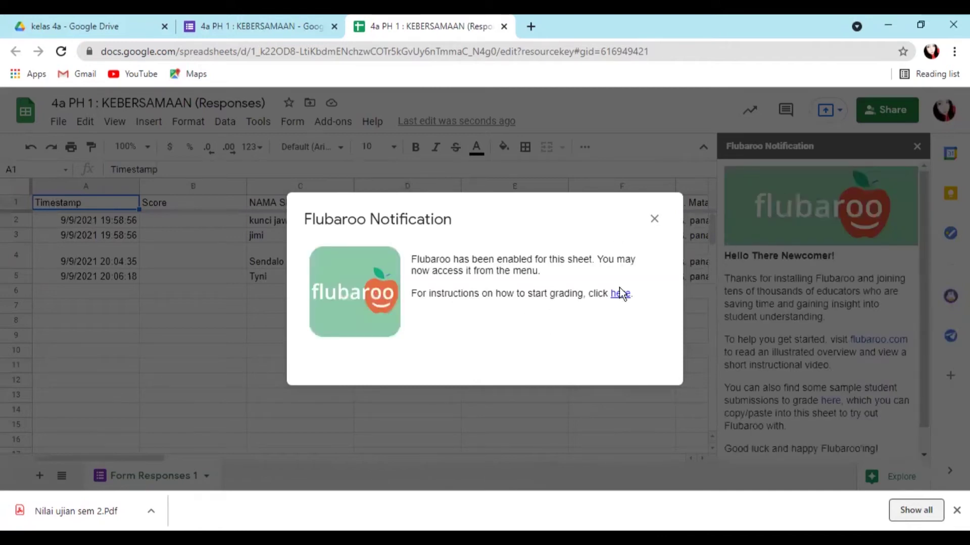
left_click(654, 220)
left_click(917, 147)
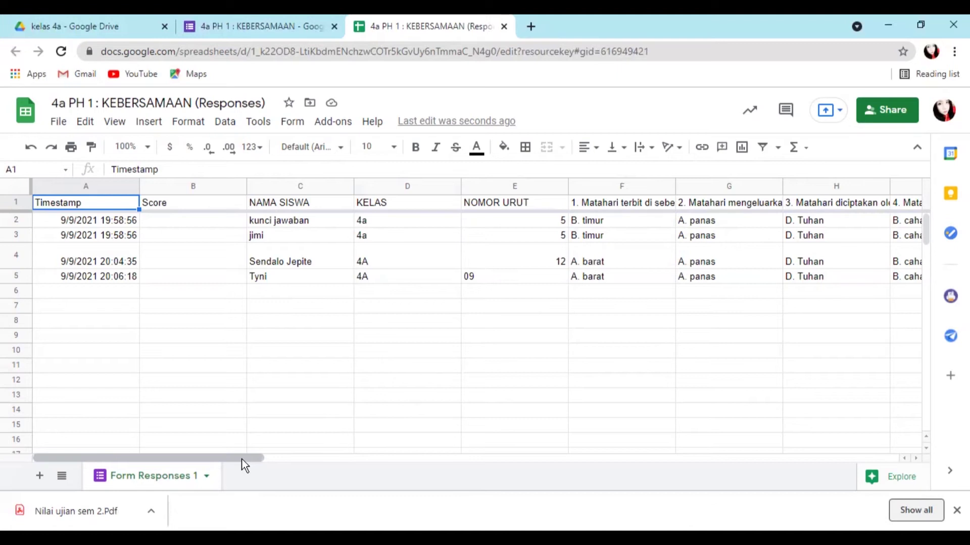
- Launch Flubaroo's Grade Assignment from the Add-ons menu
left_click(331, 124)
mouse_move(357, 367)
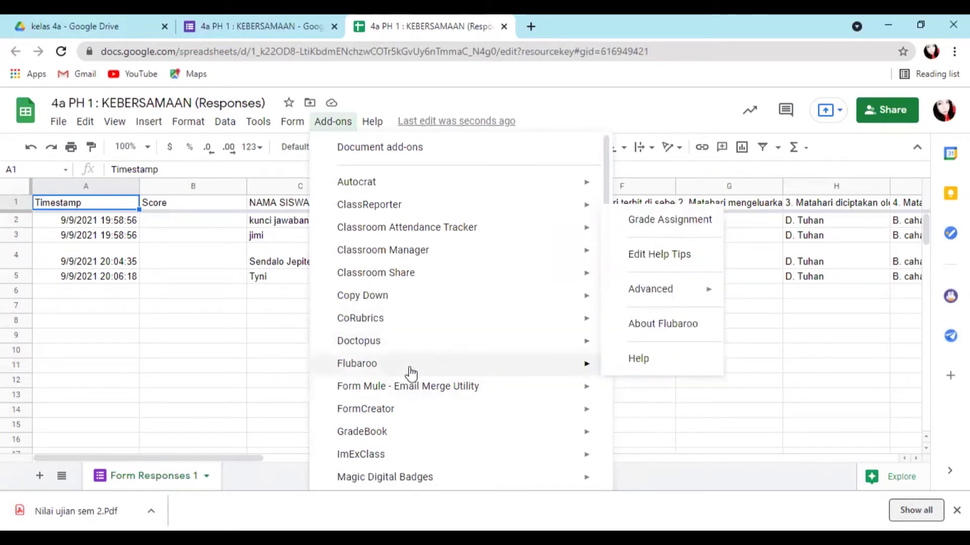
left_click(674, 226)
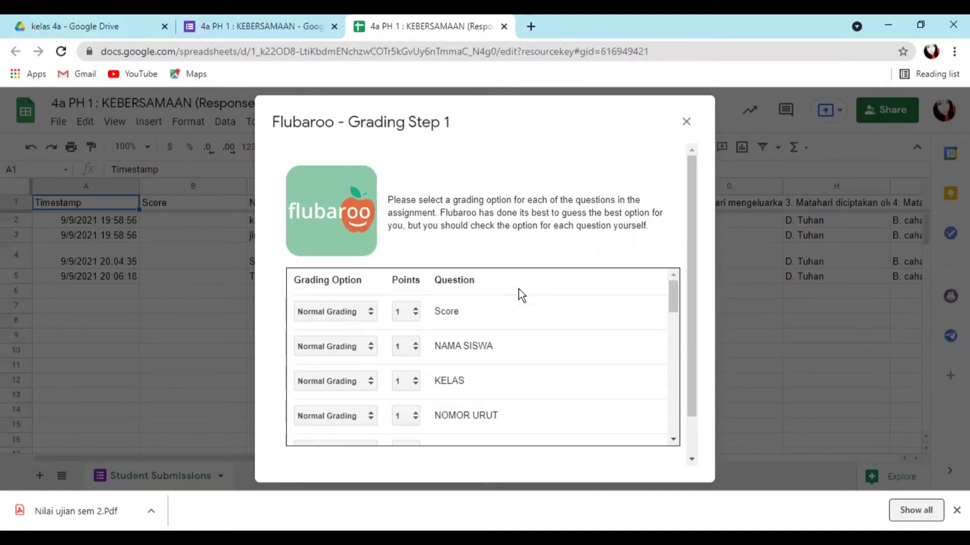
- Set Score, NAMA SISWA, KELAS and NOMOR URUT to Identifies Student and continue
left_click(372, 313)
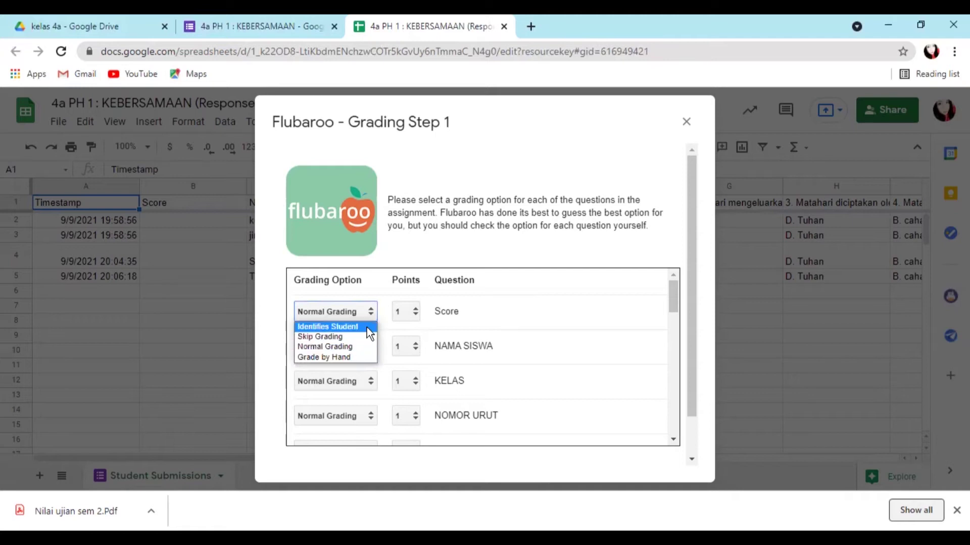
left_click(367, 327)
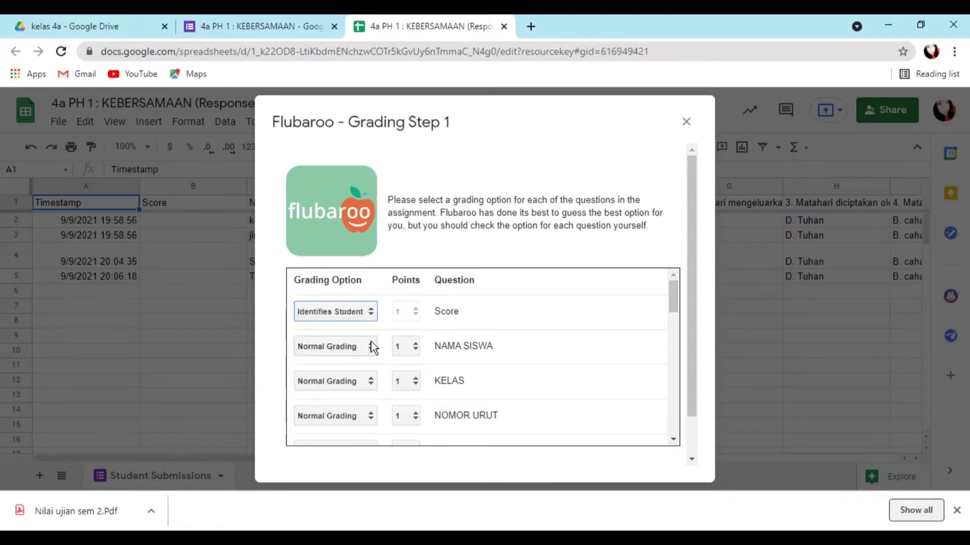
left_click(370, 341)
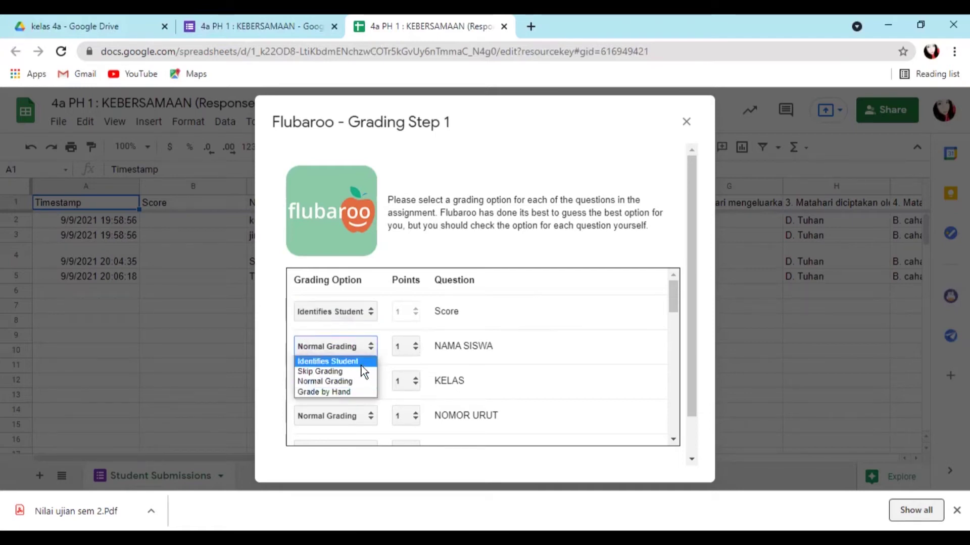
left_click(365, 362)
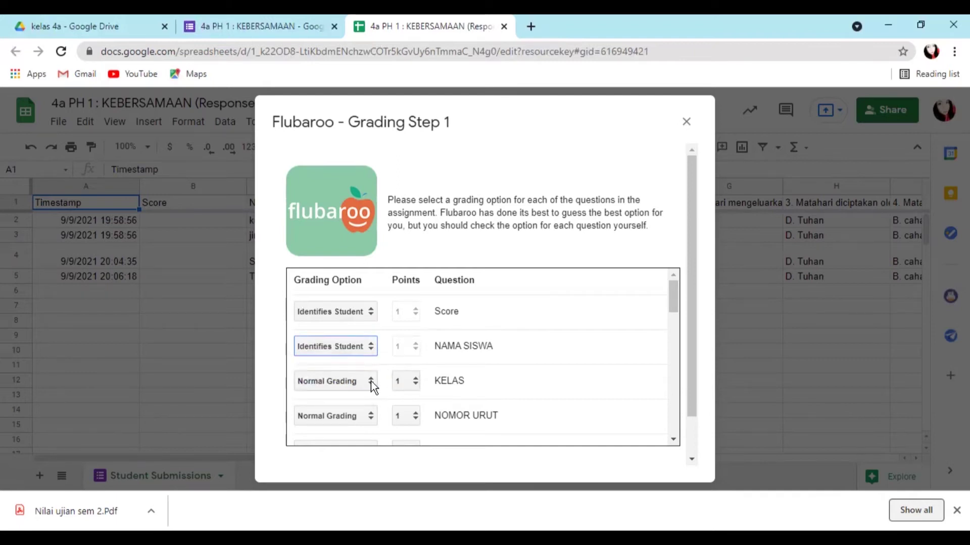
left_click(371, 381)
left_click(369, 395)
scroll(368, 392, "down", 3)
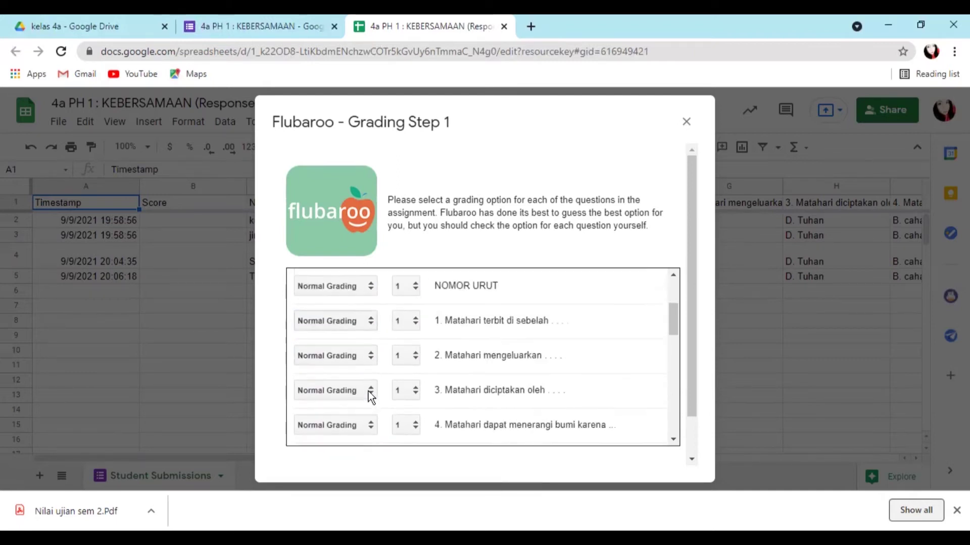
scroll(388, 336, "up", 2)
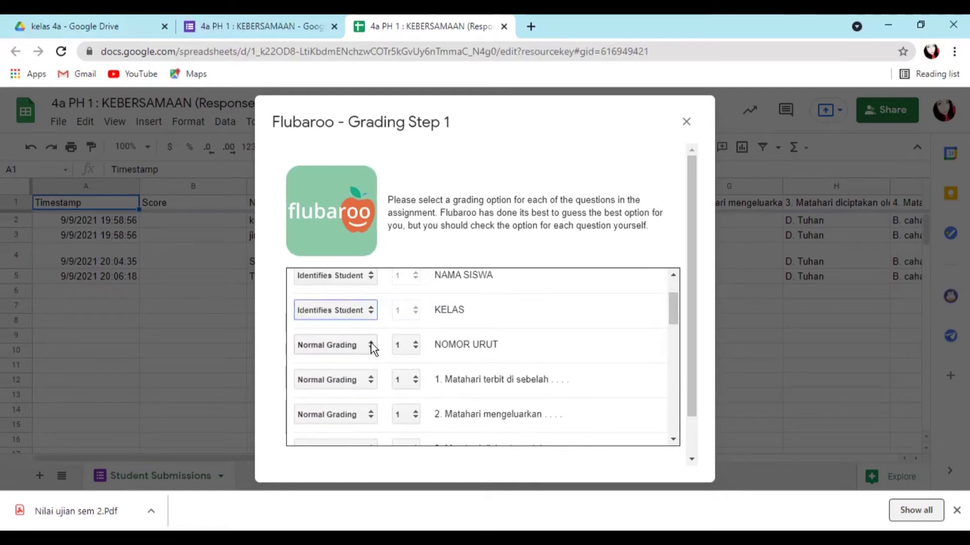
left_click(370, 344)
left_click(353, 360)
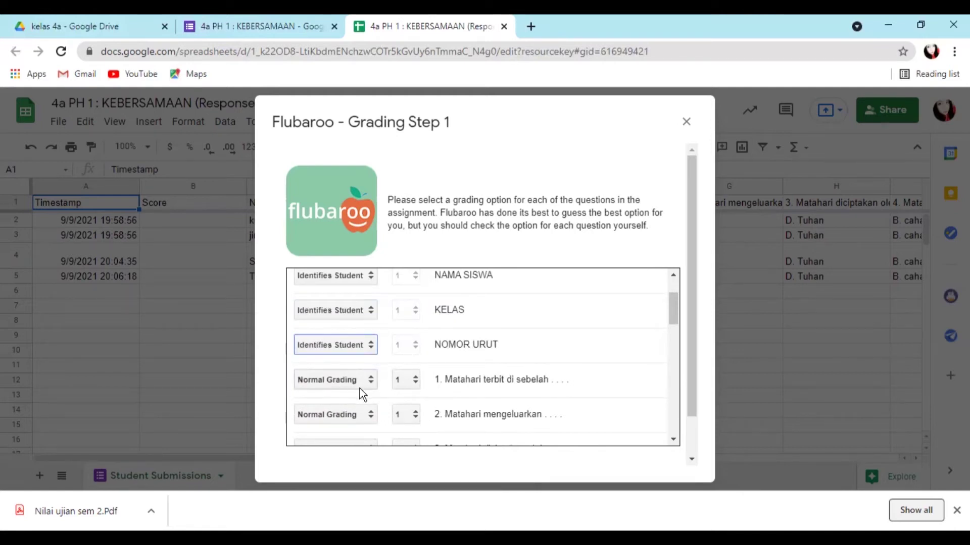
scroll(385, 378, "down", 3)
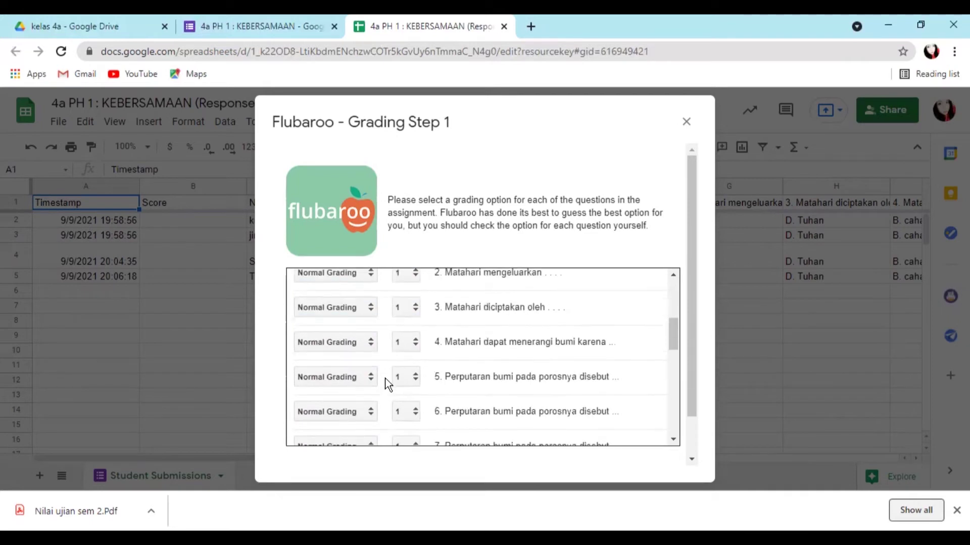
scroll(385, 378, "down", 5)
scroll(385, 378, "down", 4)
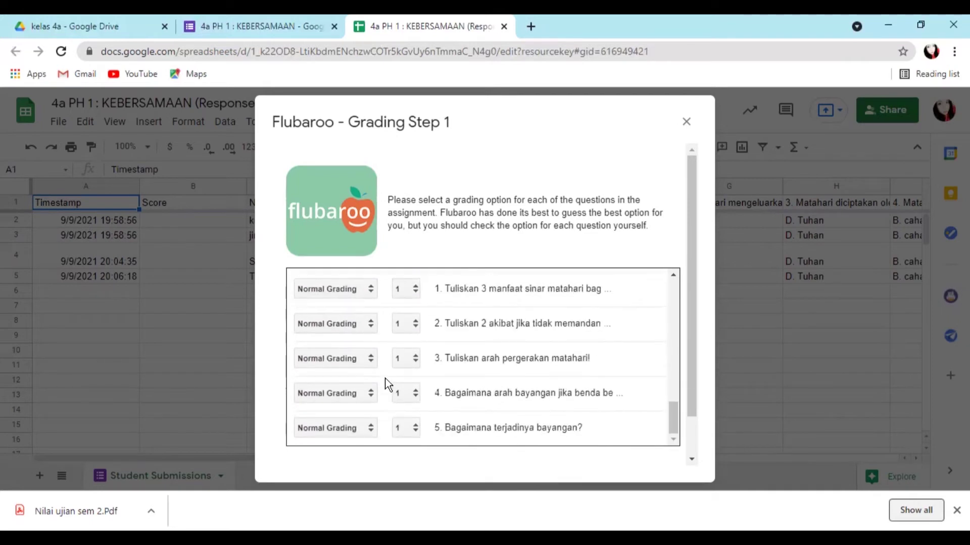
scroll(385, 378, "up", 6)
scroll(385, 378, "up", 3)
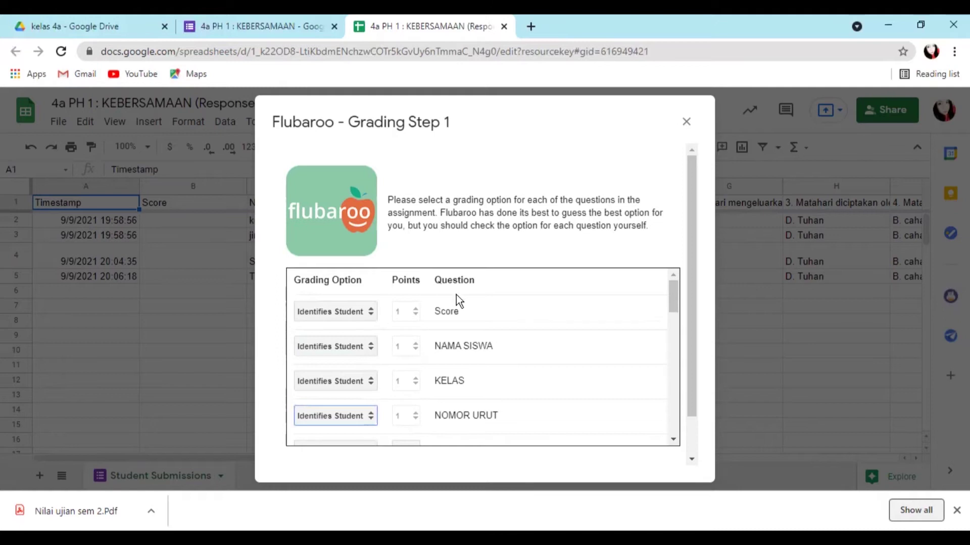
scroll(553, 347, "down", 3)
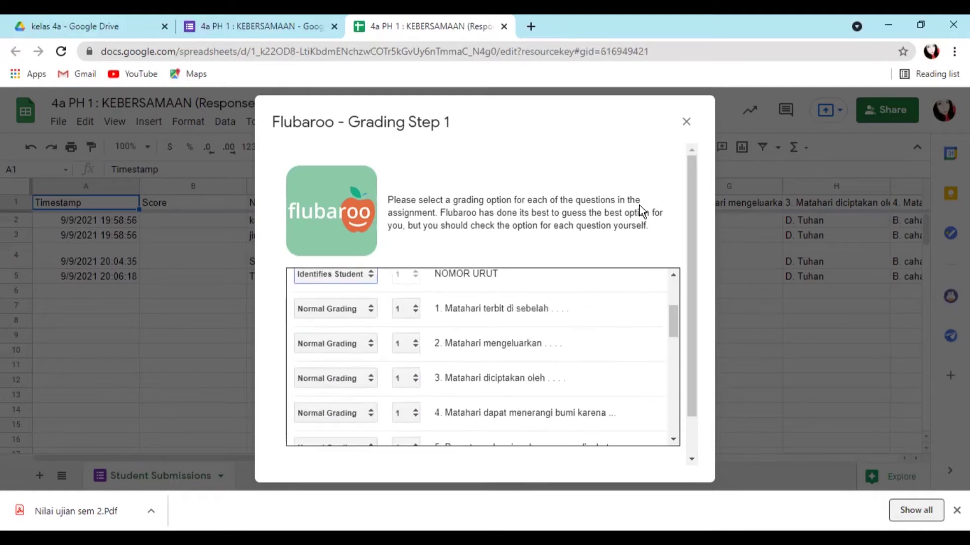
scroll(662, 248, "down", 1)
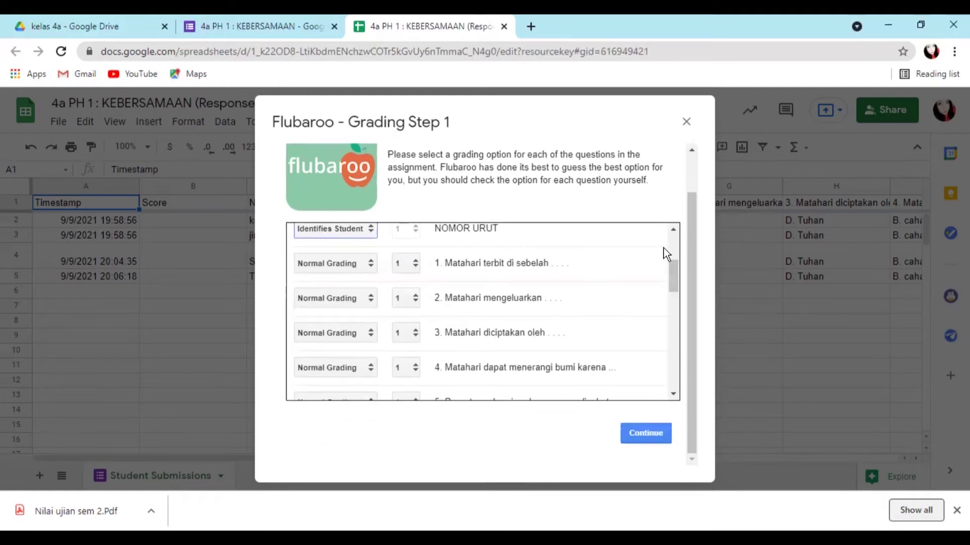
left_click(636, 430)
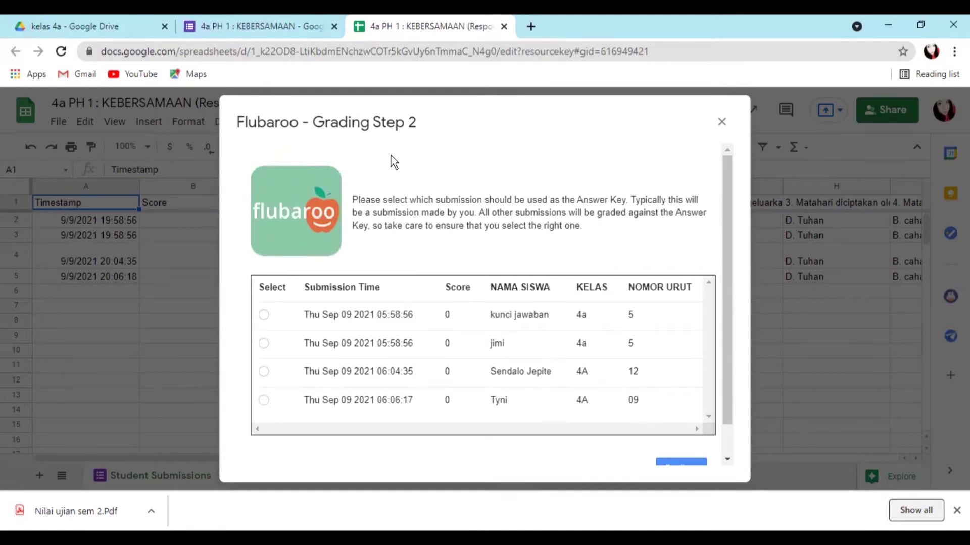
- Pick the kunci jawaban submission as answer key and grade the 3 submissions
left_click(264, 315)
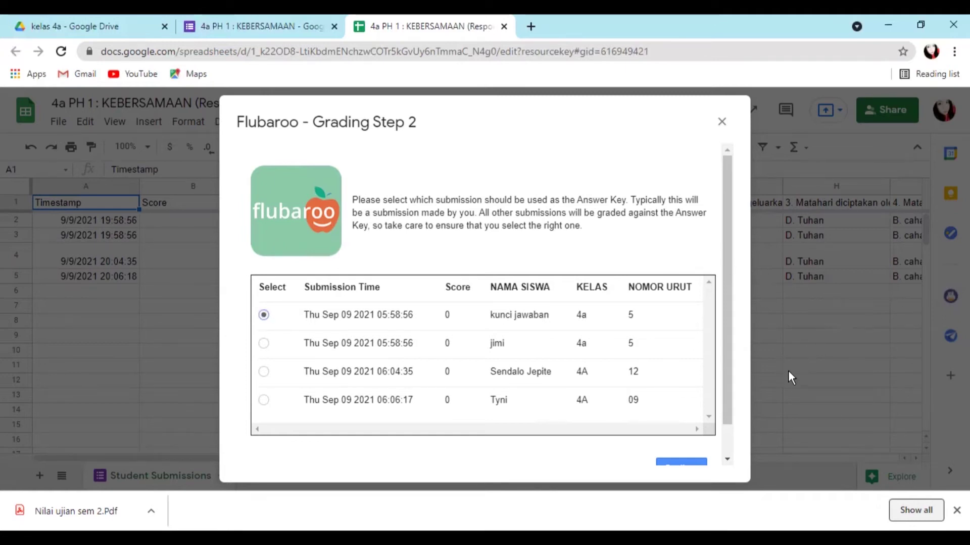
scroll(667, 420, "down", 1)
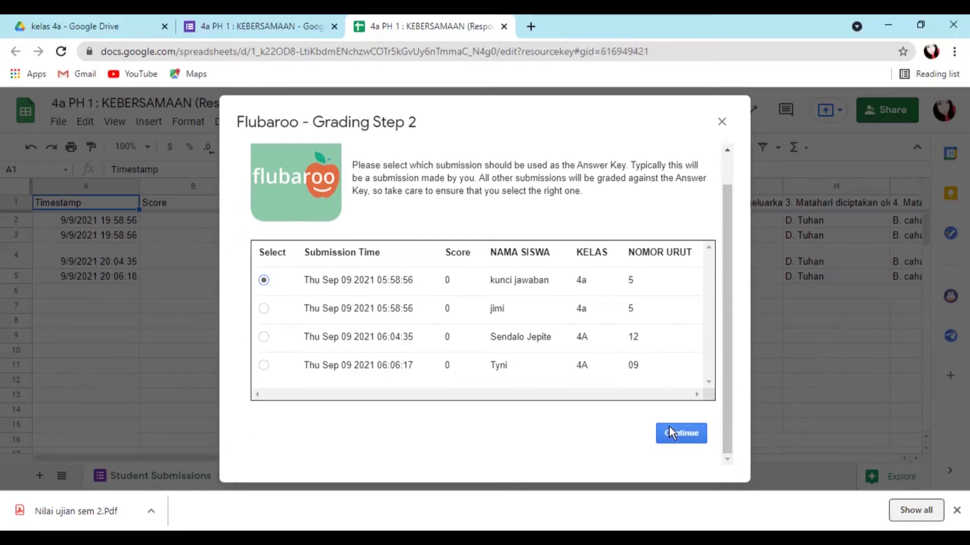
left_click(669, 429)
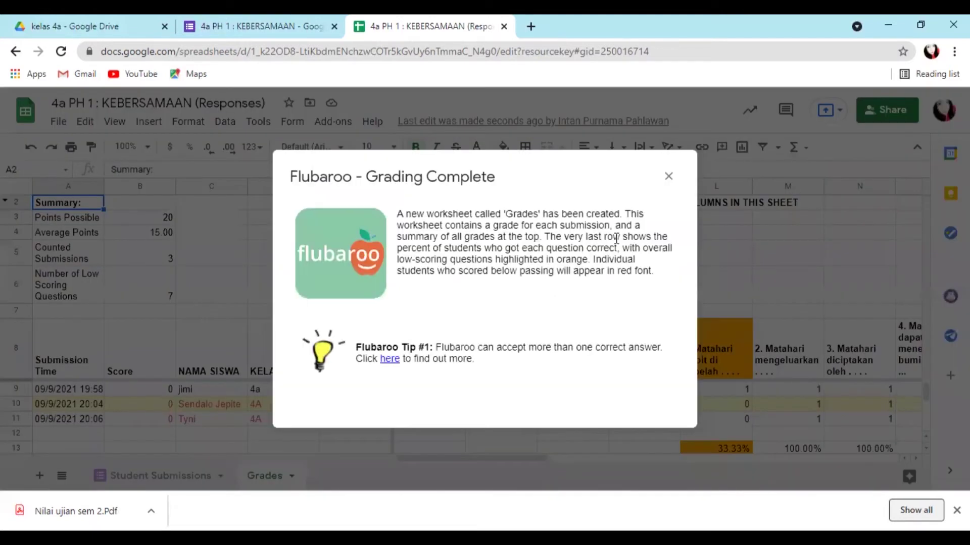
- Dismiss the Grading Complete notice to show the Grades sheet with 100%, 60% and 65%
left_click(668, 177)
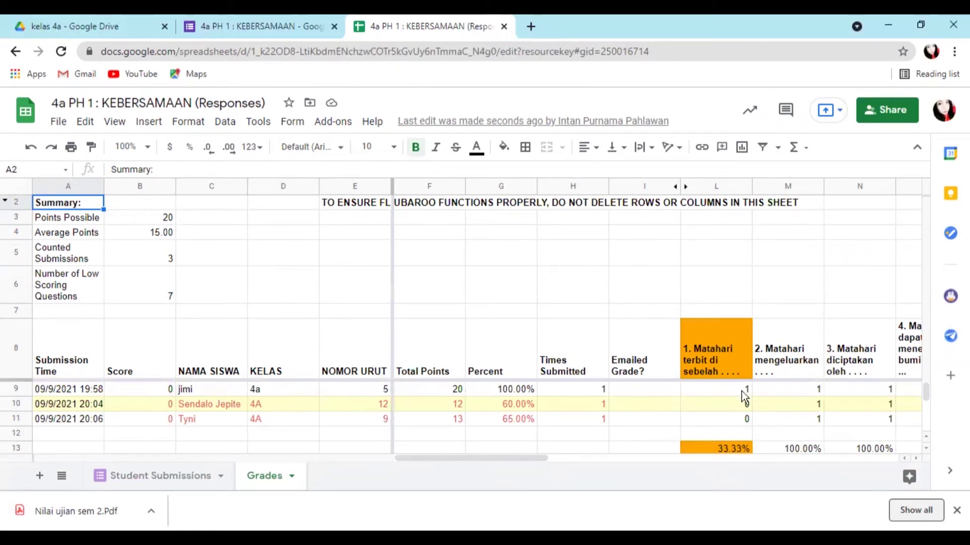
scroll(440, 428, "right", 2)
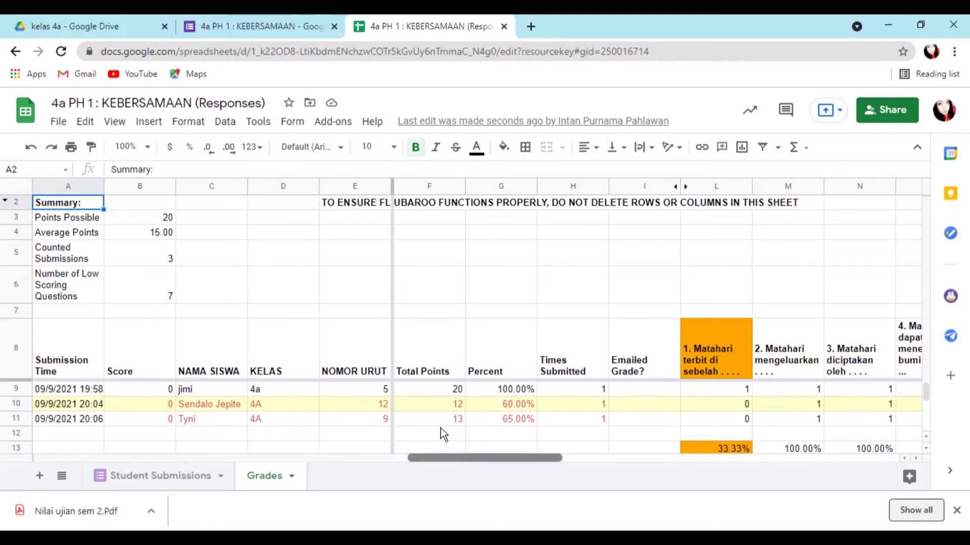
scroll(440, 428, "left", 2)
scroll(441, 428, "right", 2)
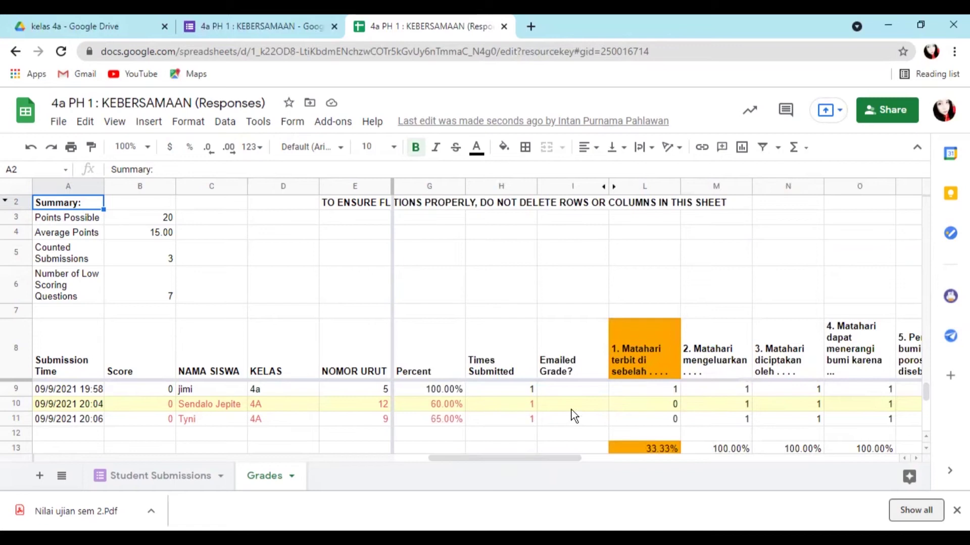
scroll(678, 399, "left", 1)
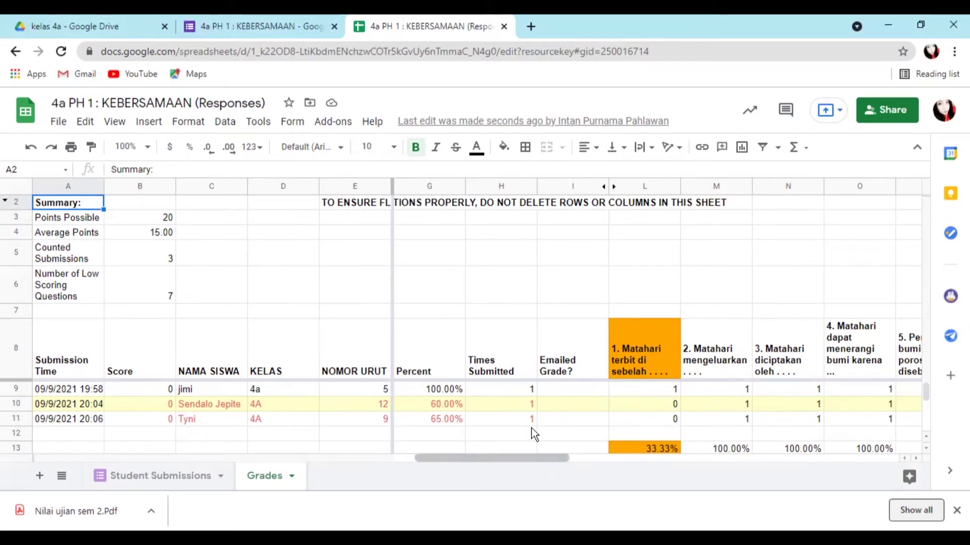
scroll(531, 428, "right", 1)
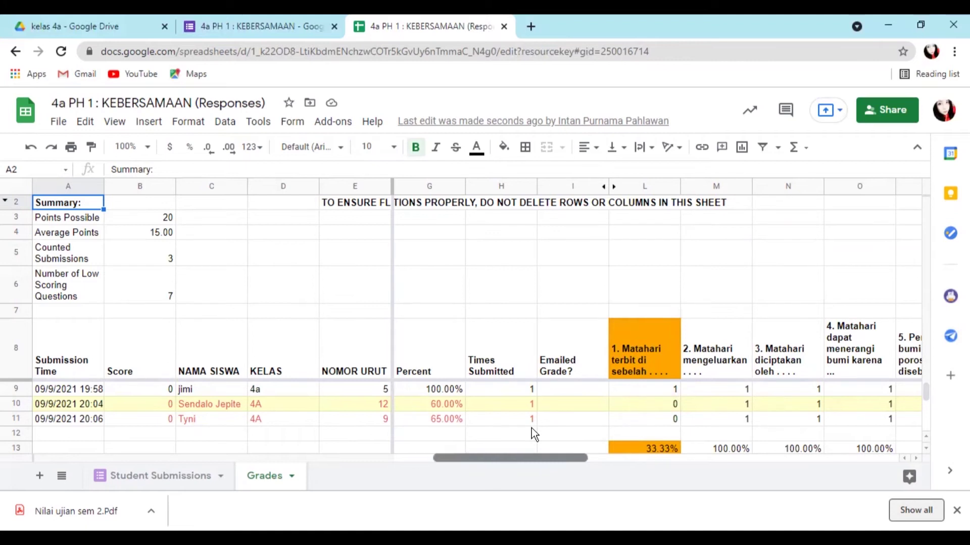
scroll(531, 429, "right", 3)
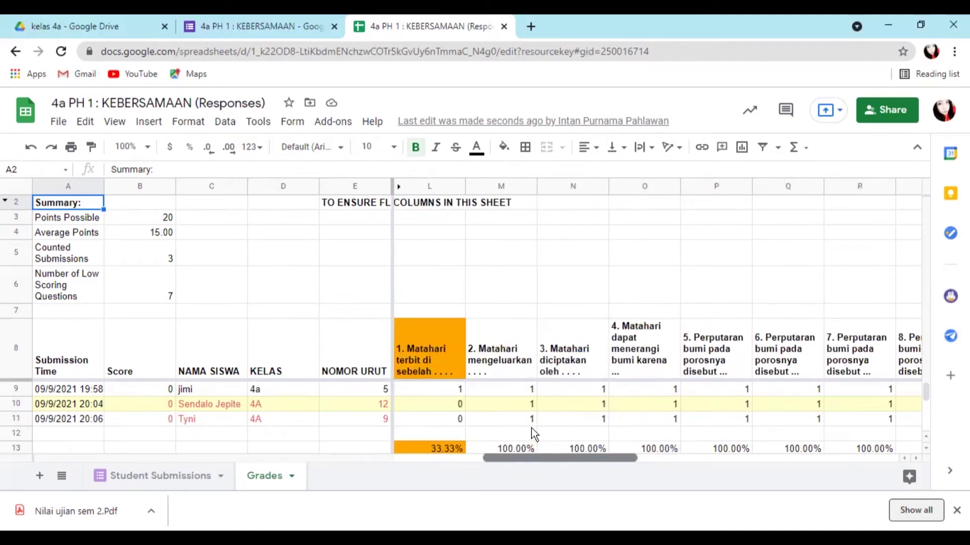
scroll(531, 429, "right", 4)
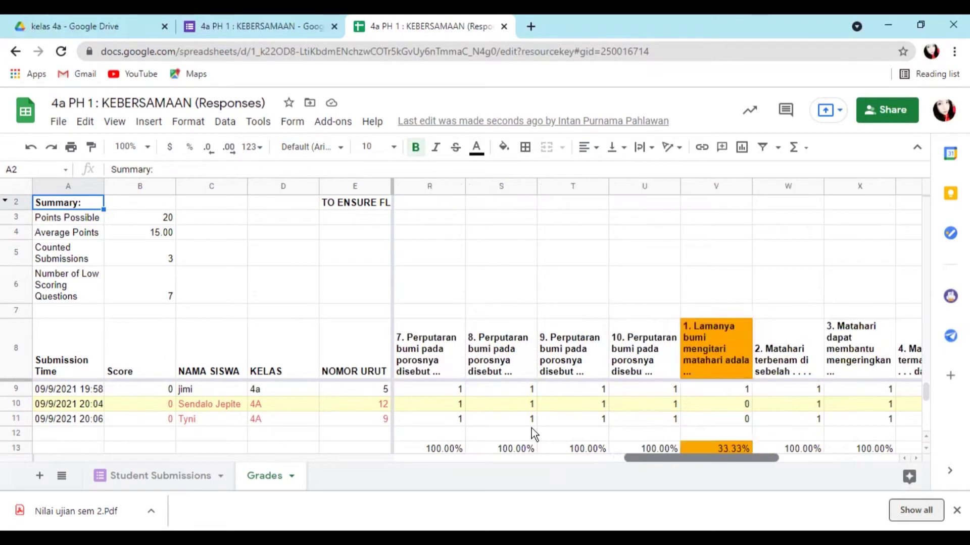
scroll(531, 428, "right", 1)
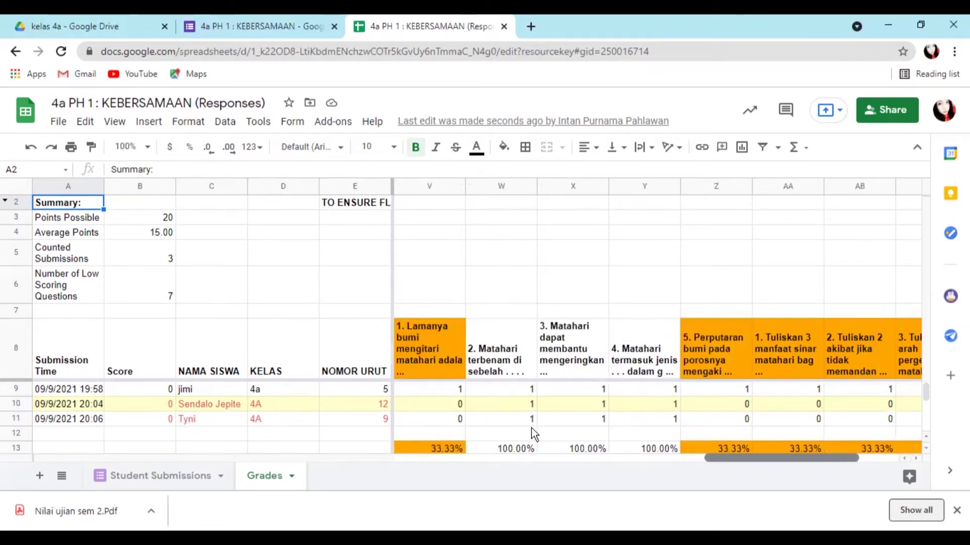
scroll(532, 428, "right", 1)
scroll(531, 429, "left", 6)
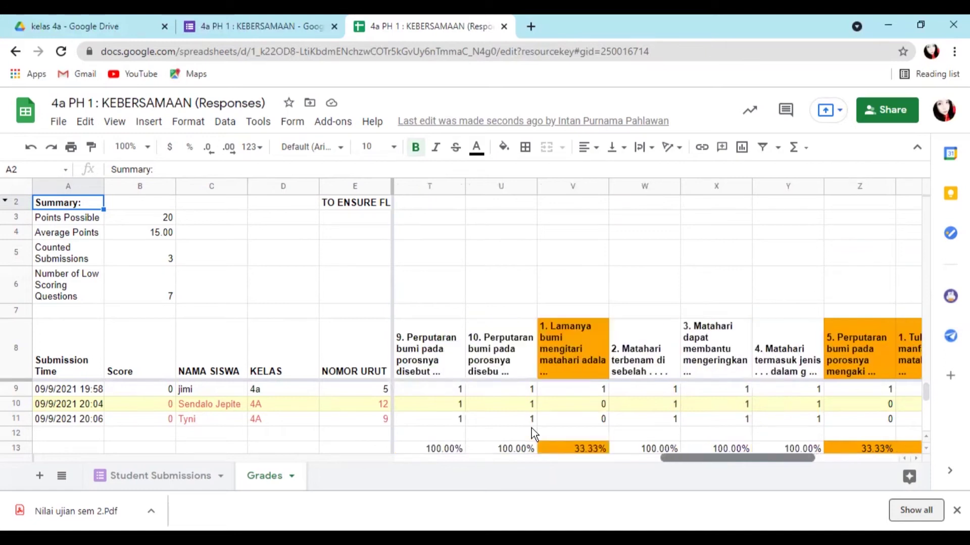
scroll(531, 428, "left", 2)
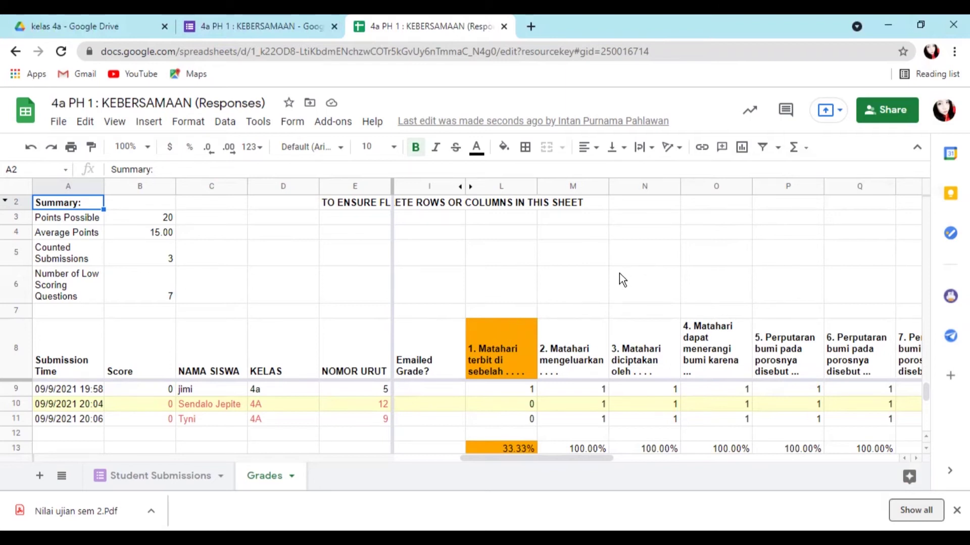
- Number the question columns L7 through P7 as 1 to 5
left_click(522, 313)
type("1")
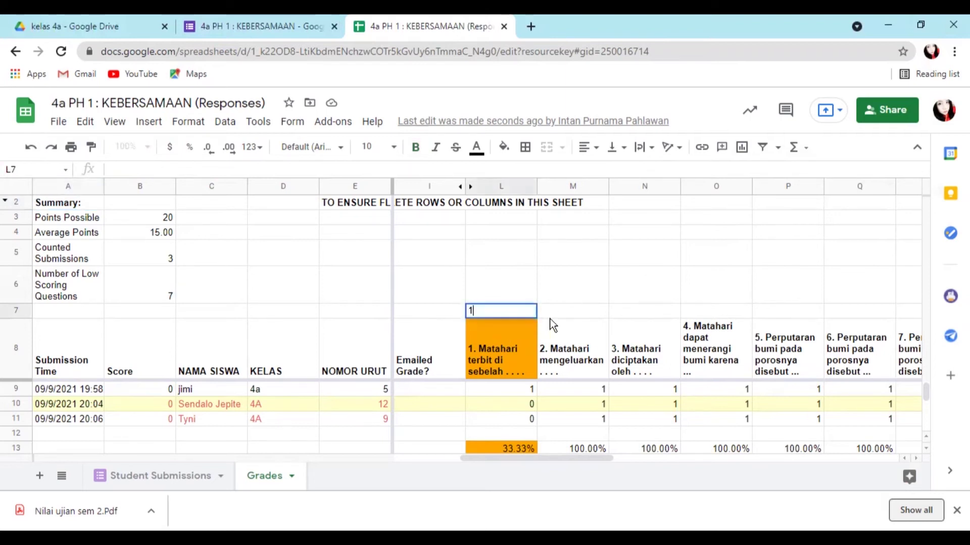
left_click(577, 309)
type("2")
left_click(650, 310)
type("3")
left_click(708, 309)
type("4")
left_click(785, 319)
type("5")
left_click(850, 314)
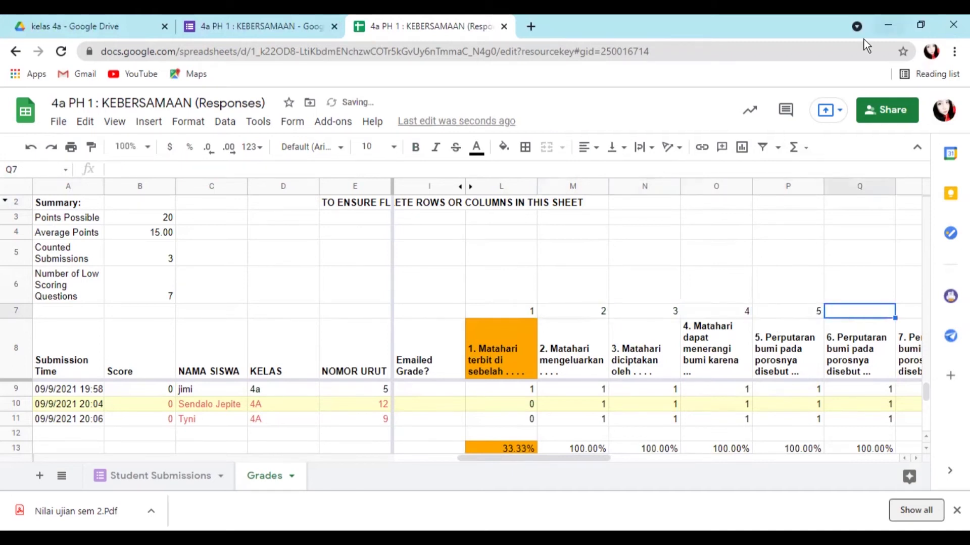
- Insert a new column before Q and label Q7 'Nilai PKn'
right_click(828, 189)
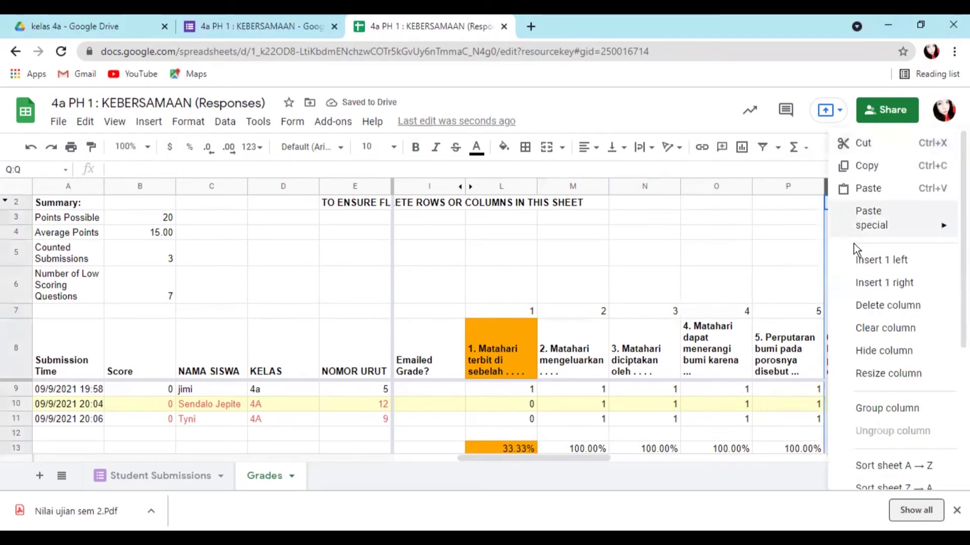
left_click(864, 261)
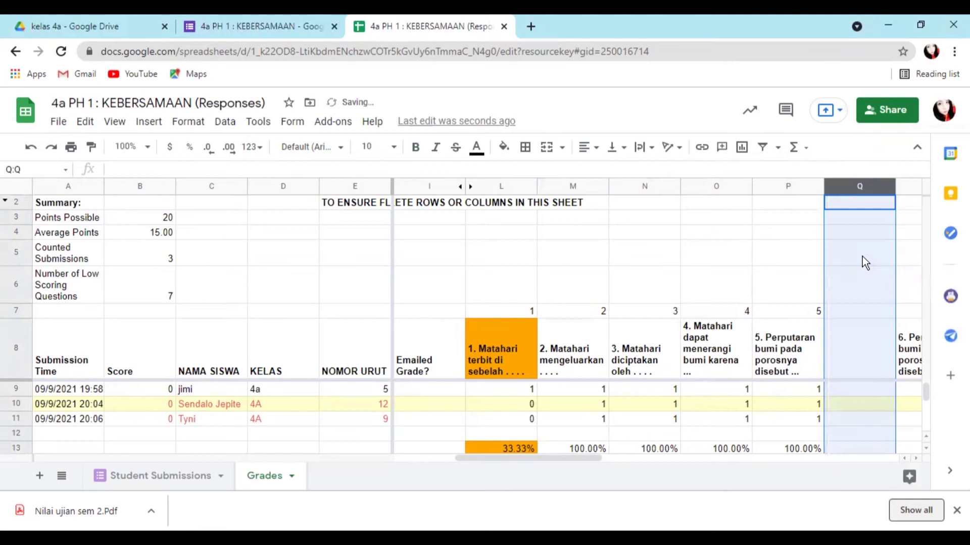
left_click(860, 318)
type("Nilai")
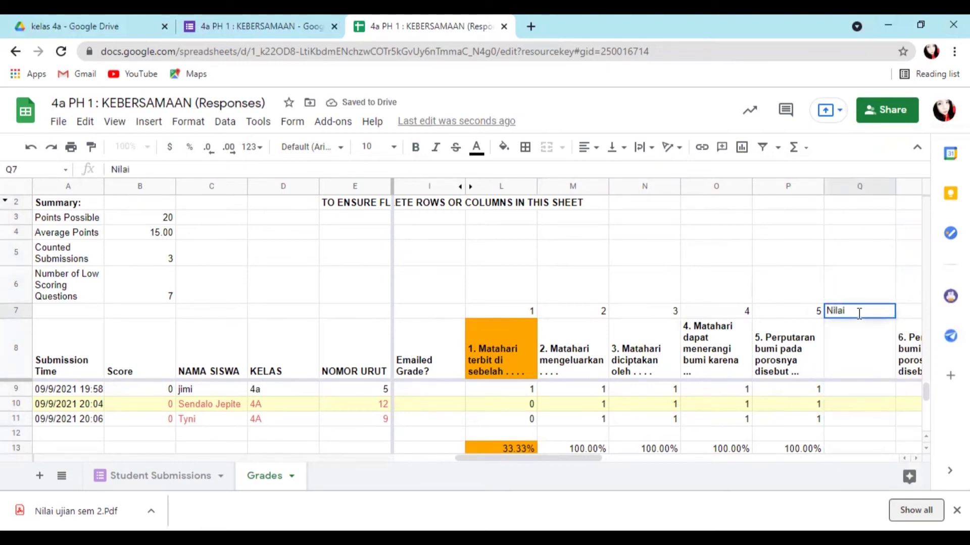
type(" PKn")
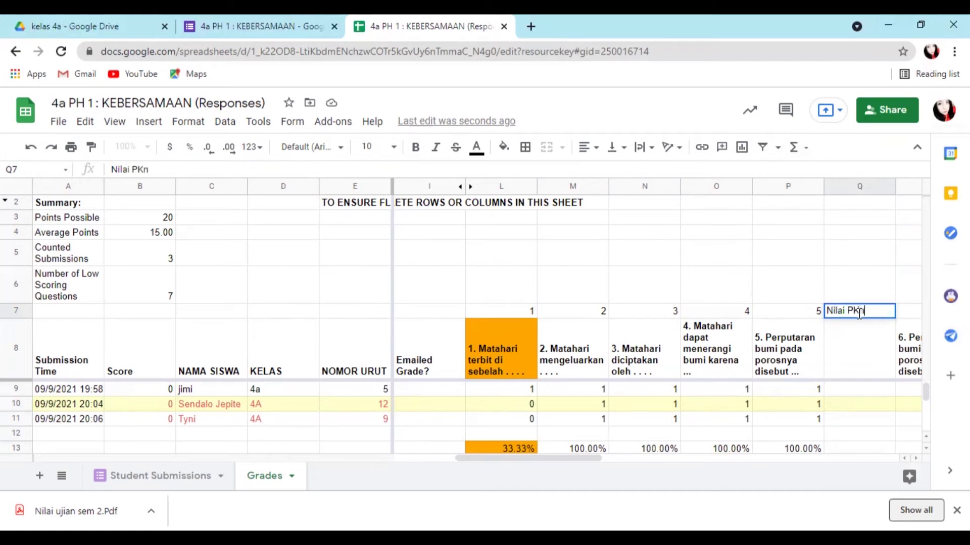
left_click(864, 383)
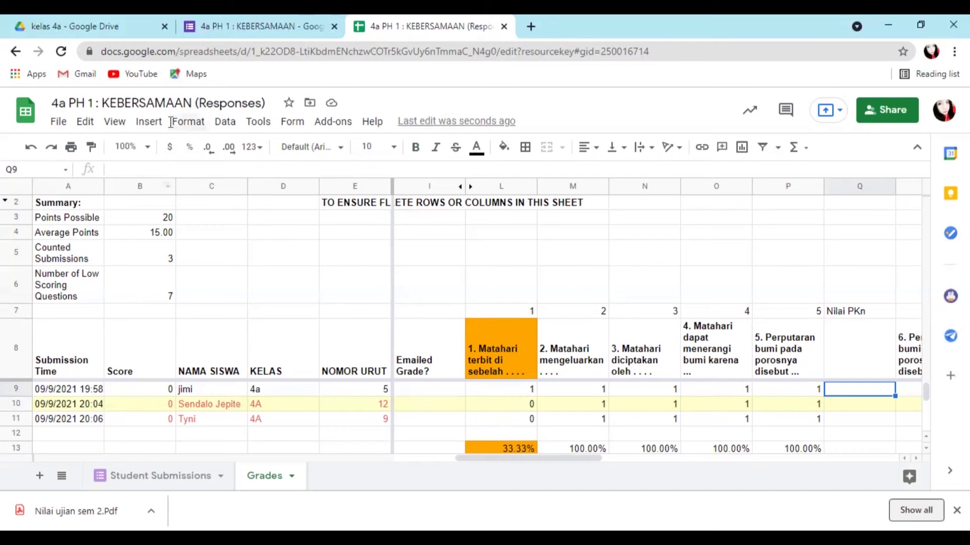
- Enter =SUM(L9:P9)*6 in Q9 and fill it down to Q11, giving 30, 24 and 24
left_click(163, 167)
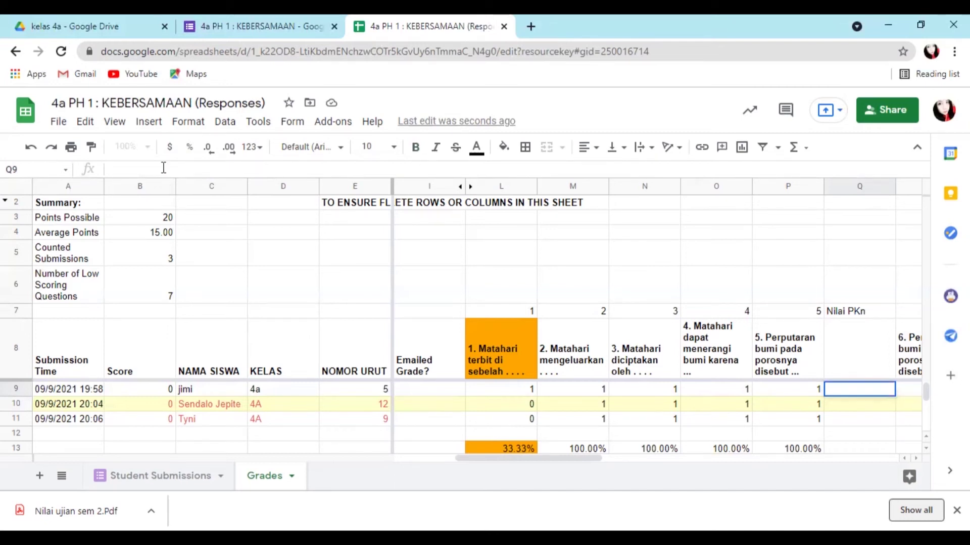
type("=S")
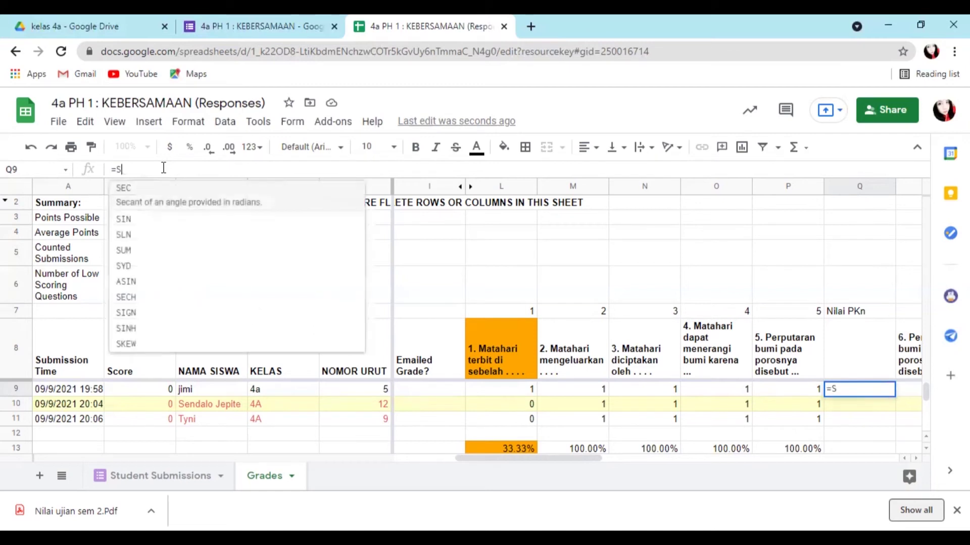
type("u")
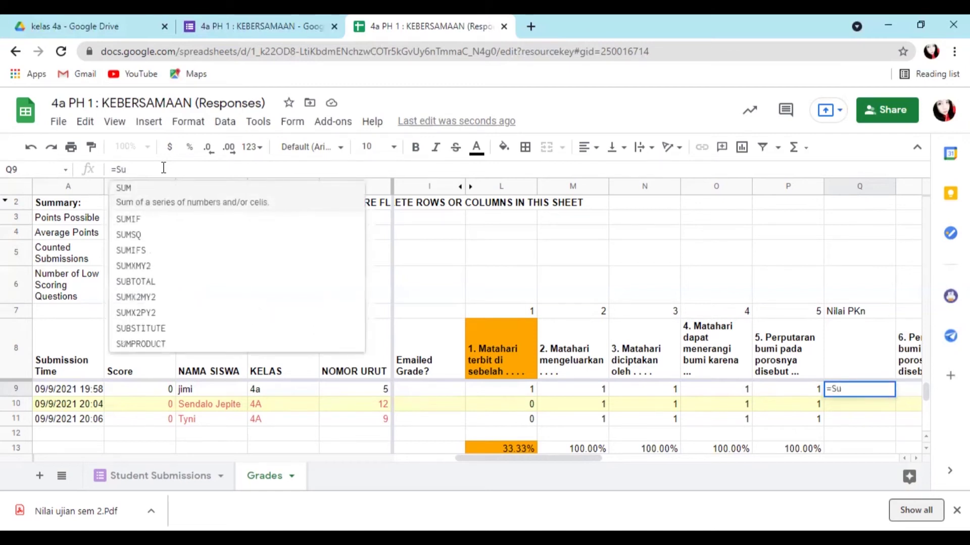
left_click(143, 197)
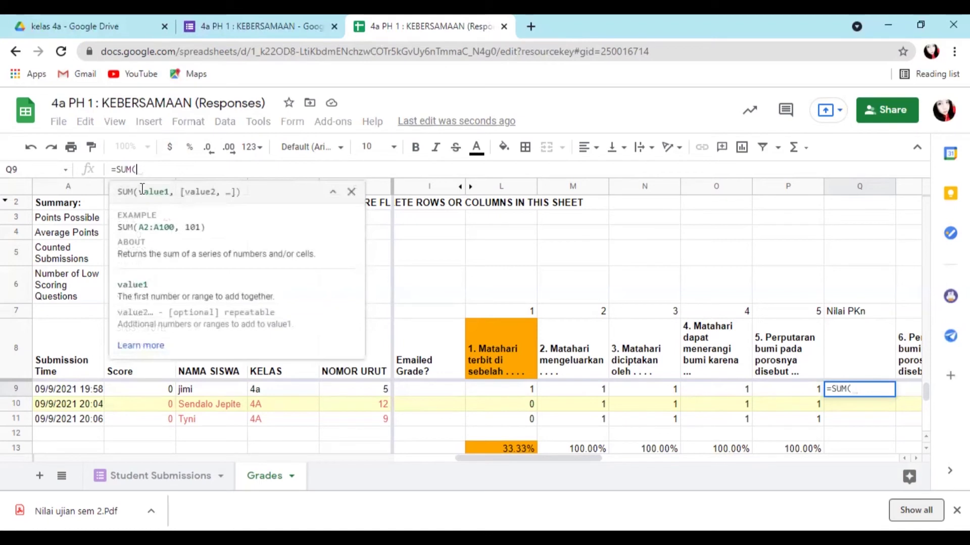
left_click(507, 398)
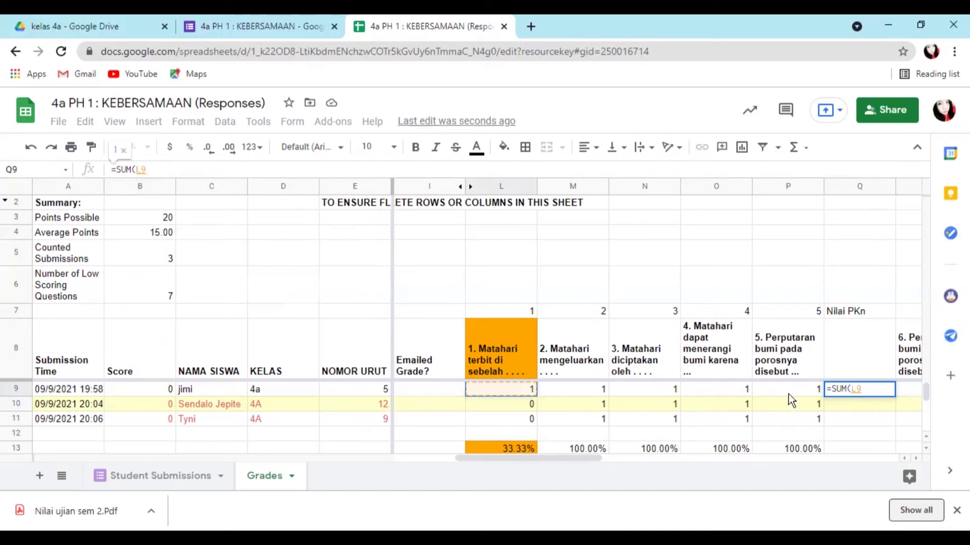
left_click_drag(546, 391, 787, 387)
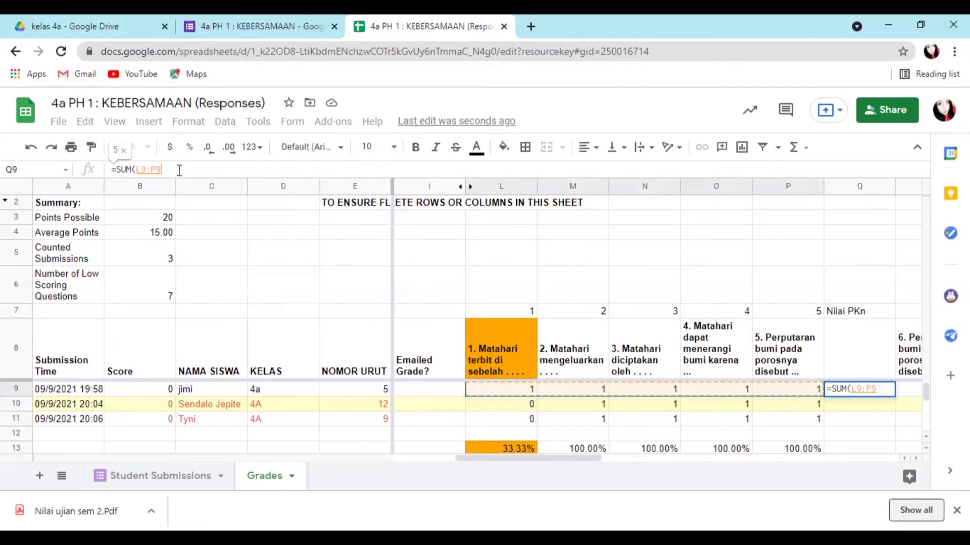
type(")")
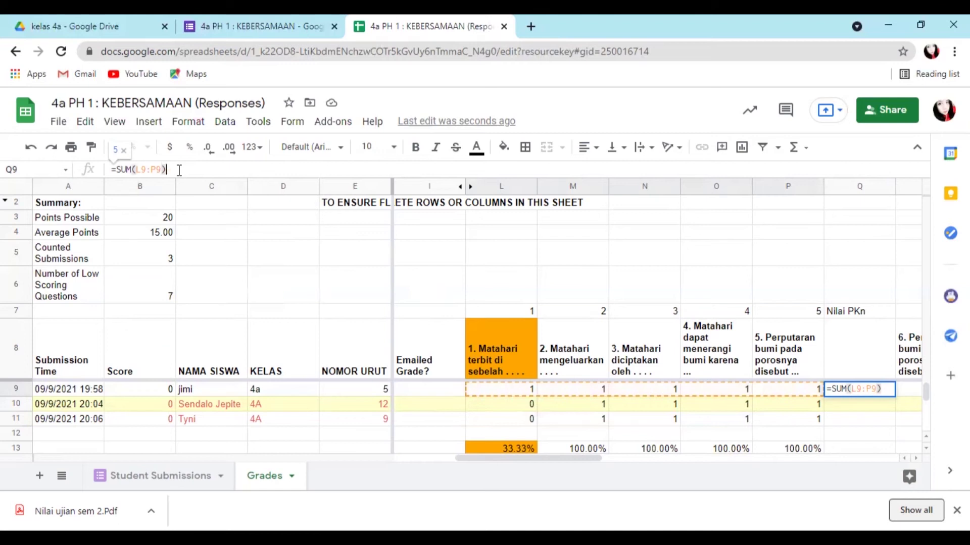
type("*")
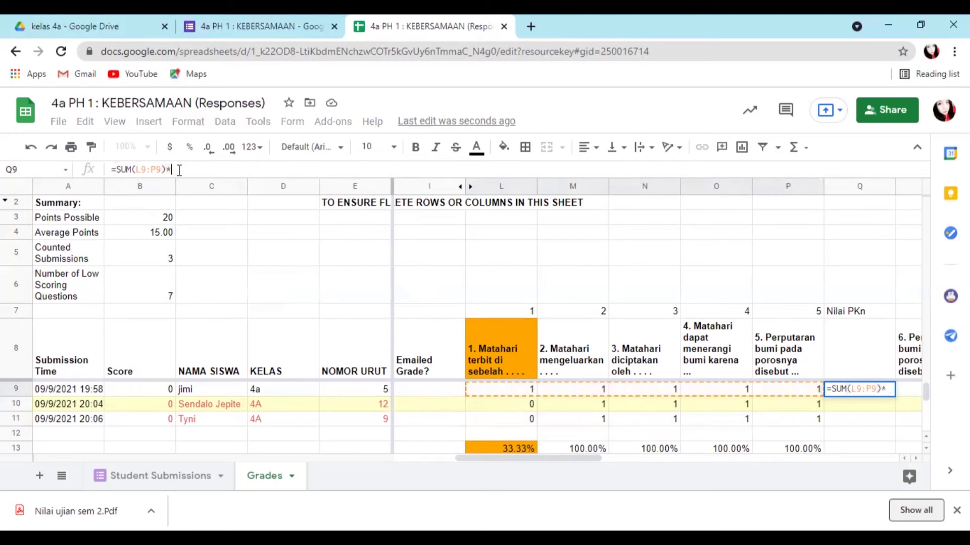
type("6")
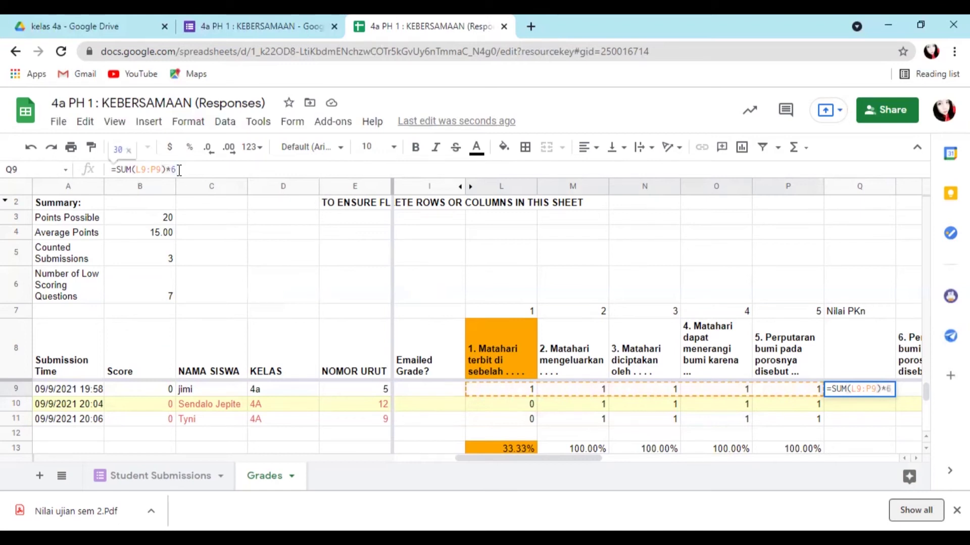
key("Return")
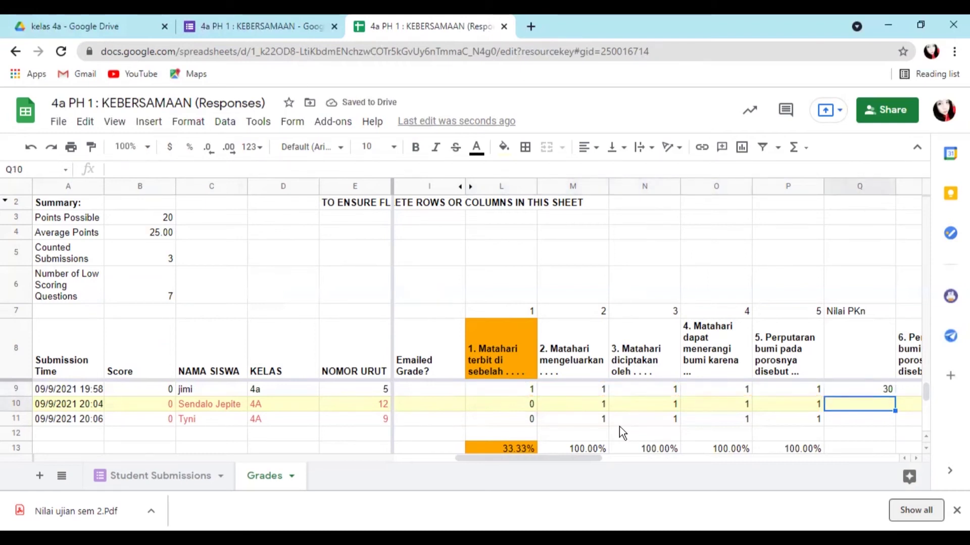
left_click(879, 392)
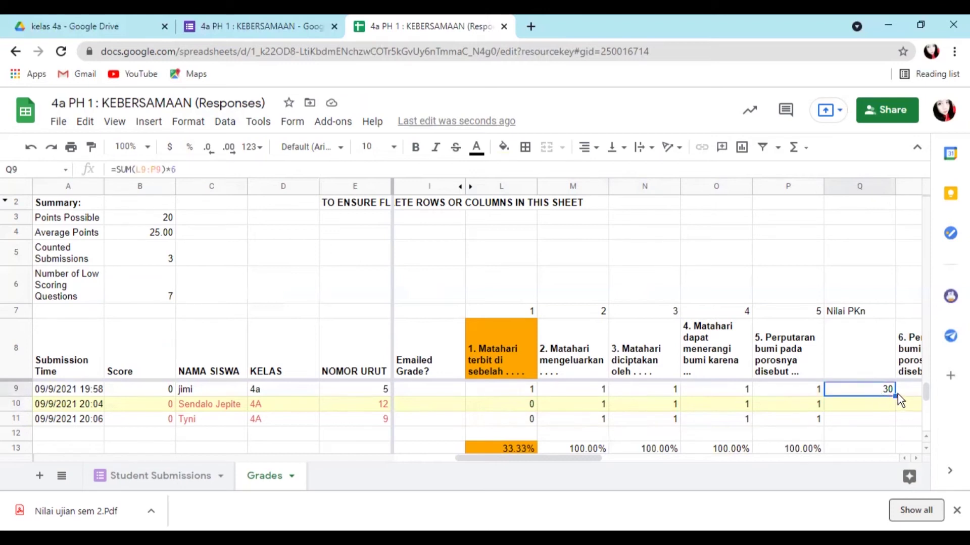
left_click_drag(894, 395, 893, 420)
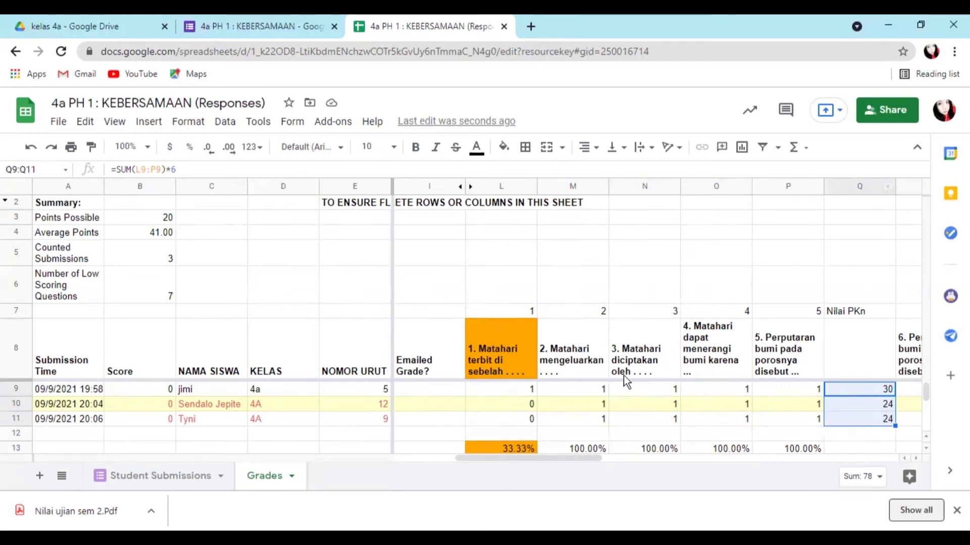
- Number the next question columns R7 through V7 as 1 to 5
scroll(601, 427, "right", 3)
scroll(599, 425, "right", 2)
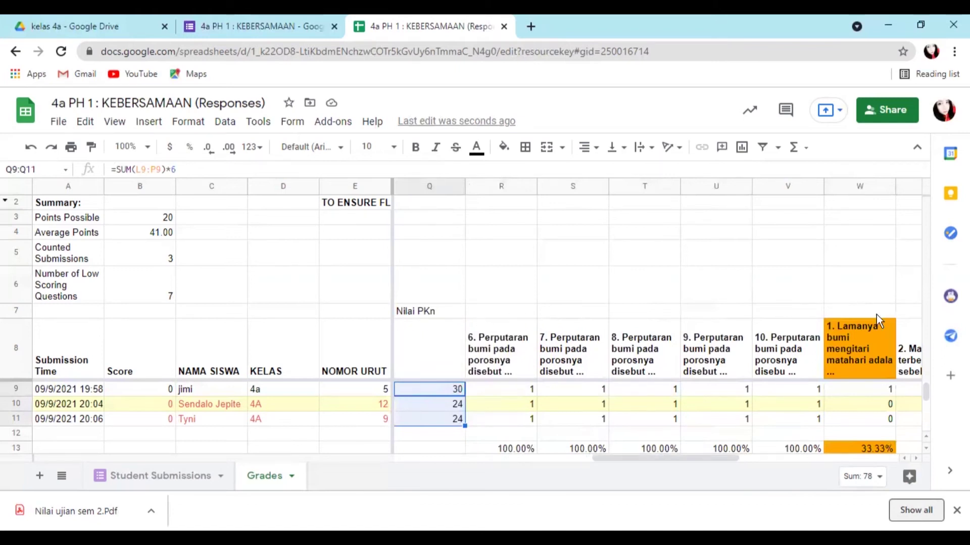
left_click(524, 309)
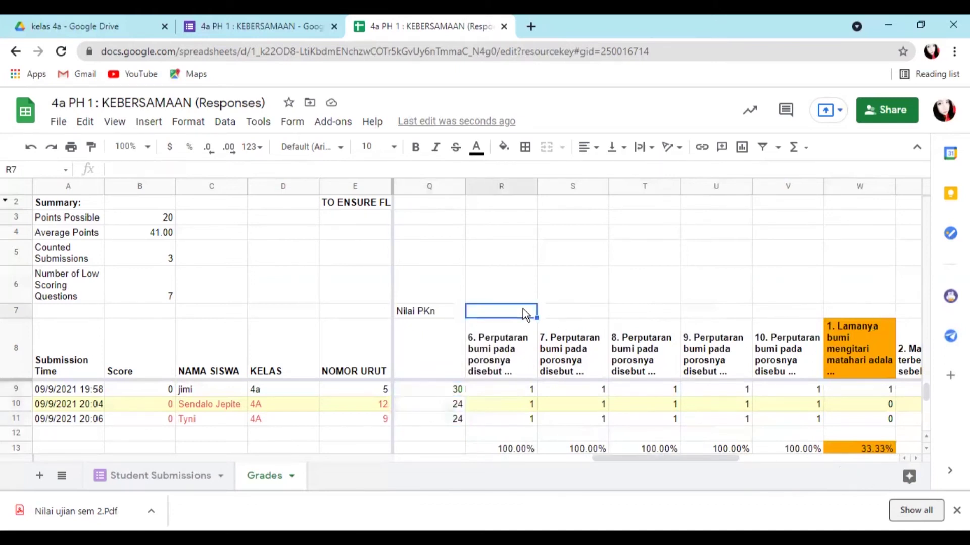
type("1")
left_click(576, 311)
type("2")
left_click(658, 309)
type("3")
left_click(708, 310)
type("4")
left_click(784, 310)
type("5")
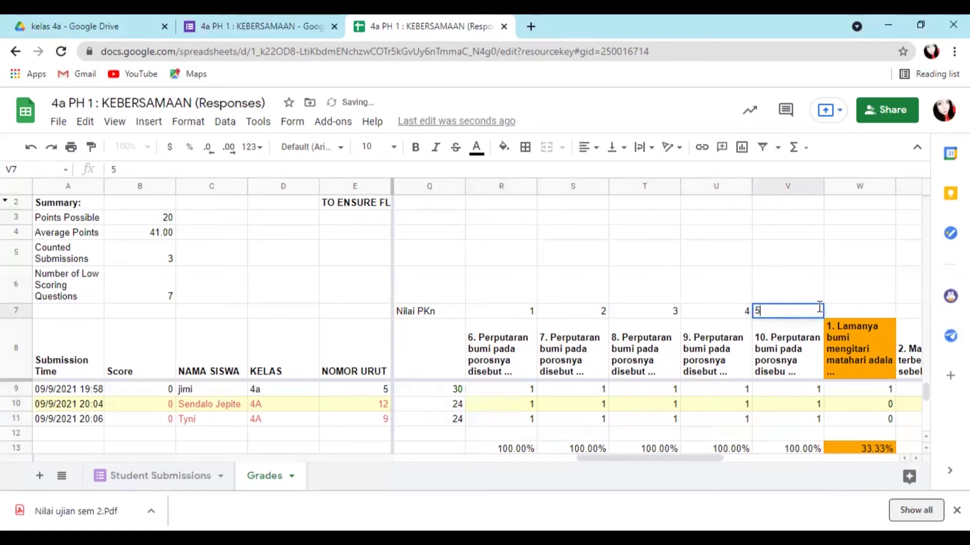
left_click(864, 309)
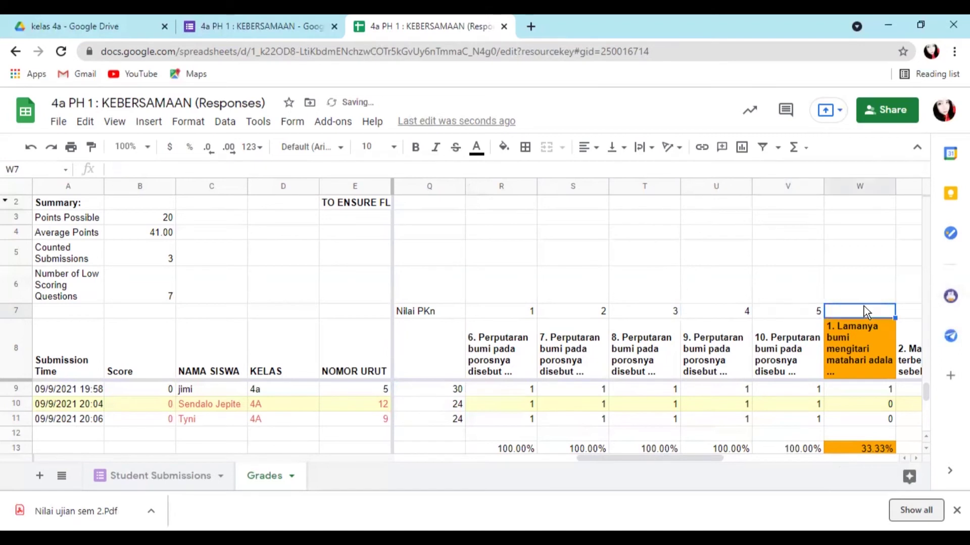
- Insert a new column before W and type the heading 'Nilai B.Indo' in W7
left_click(843, 189)
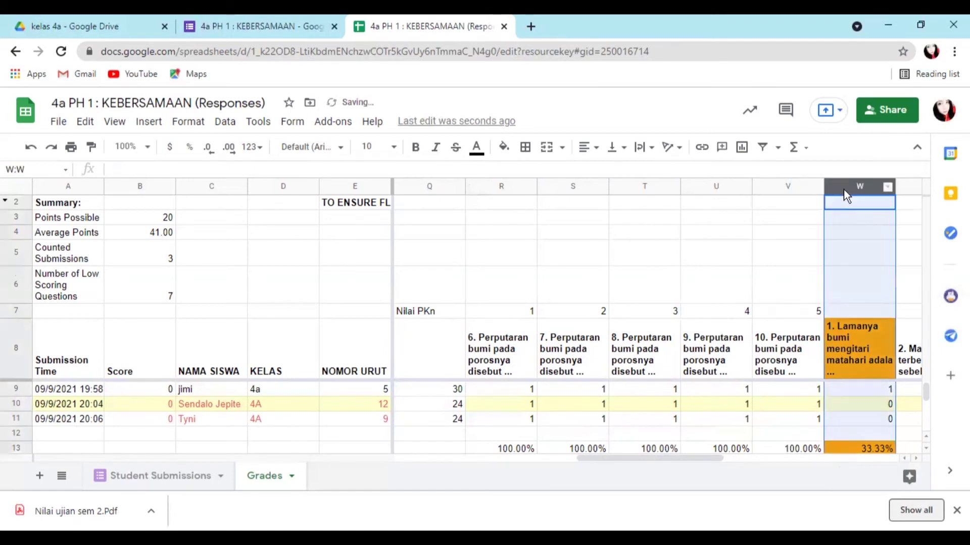
right_click(843, 189)
left_click(881, 262)
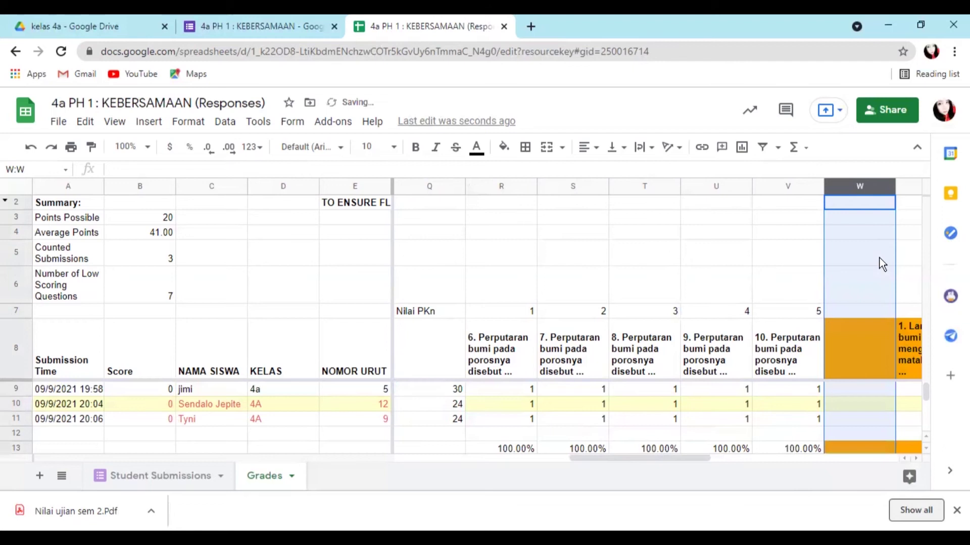
left_click(869, 313)
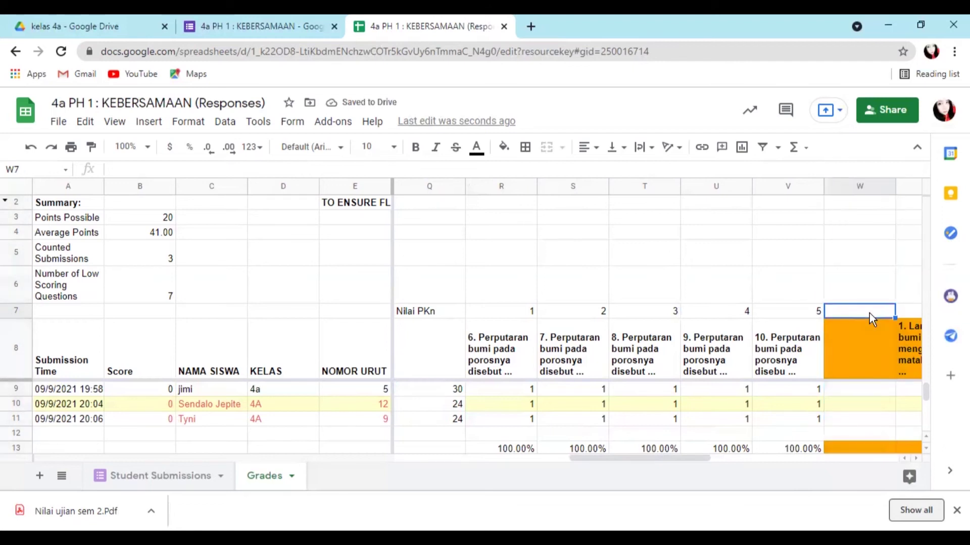
type("Nilai B")
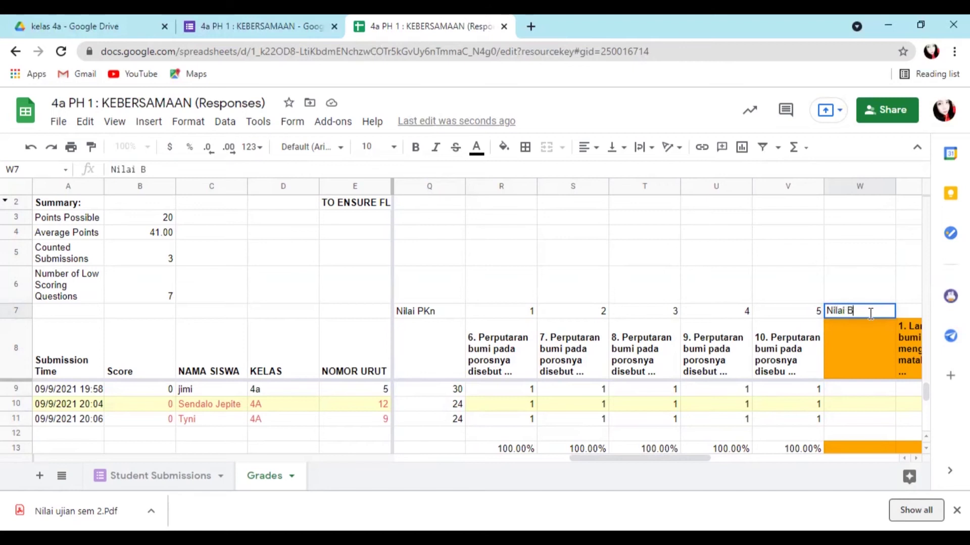
type(".Indo")
- Move to W9 and begin a SUM formula over R9 to V9
left_click(872, 390)
left_click(166, 169)
type("=")
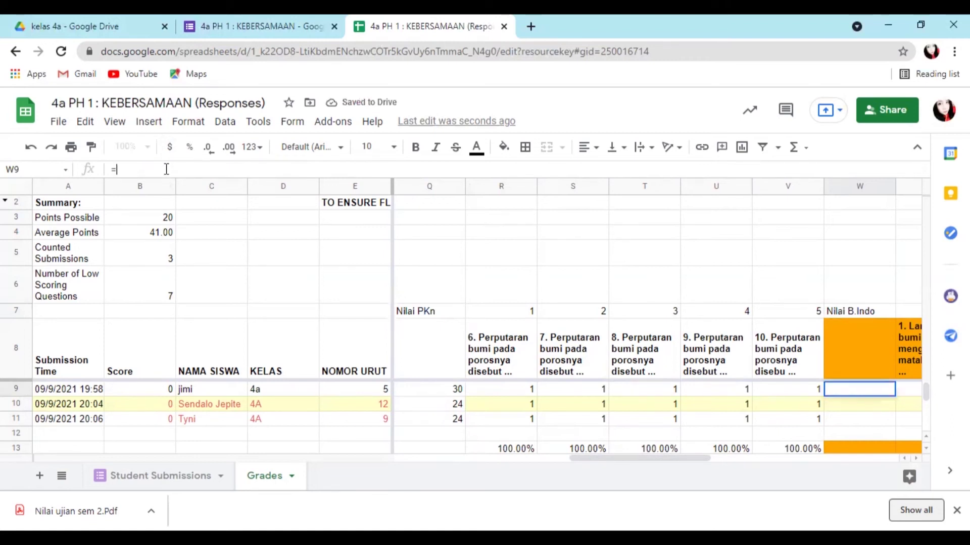
type("SUM")
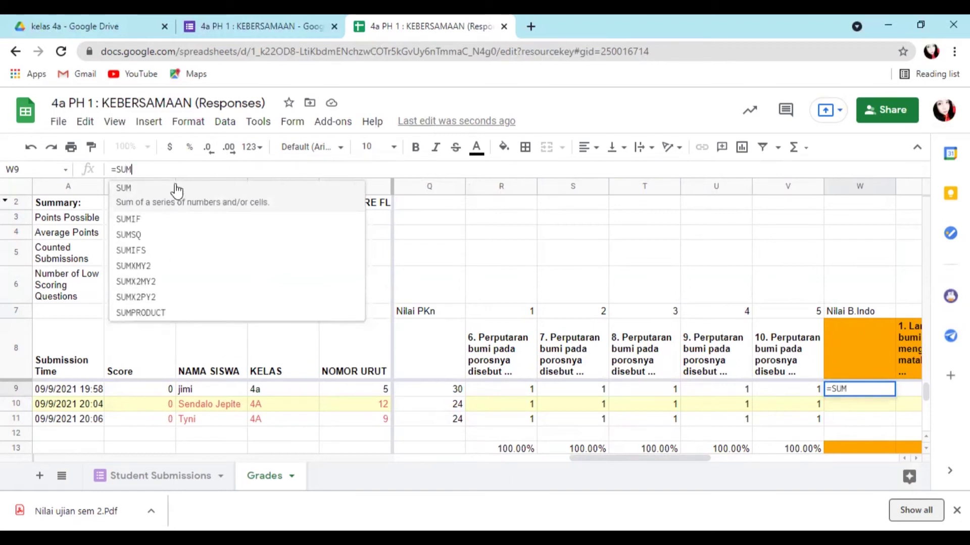
left_click_drag(511, 389, 804, 384)
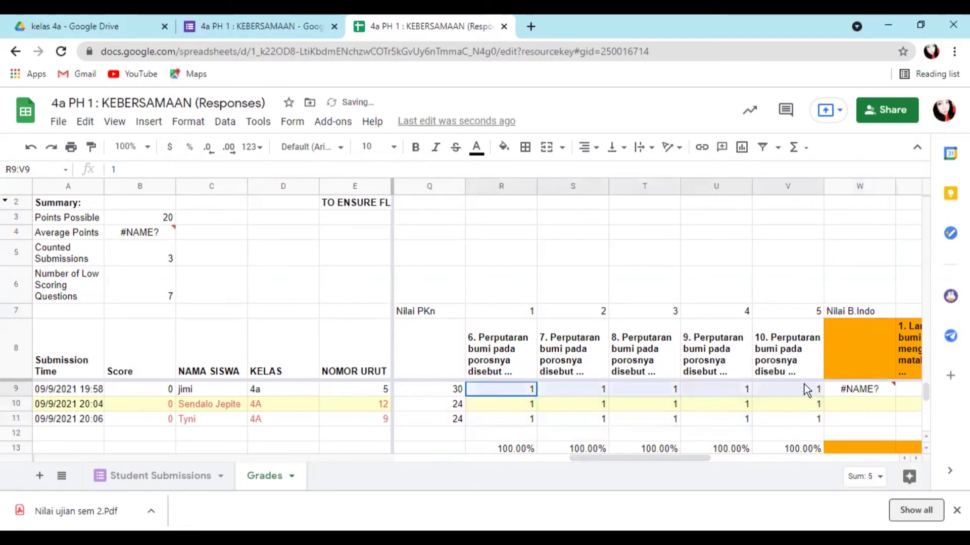
left_click(875, 389)
- Complete W9 as =SUM(R9:V9)*6 and fill it down to W11, each giving 30
left_click(162, 169)
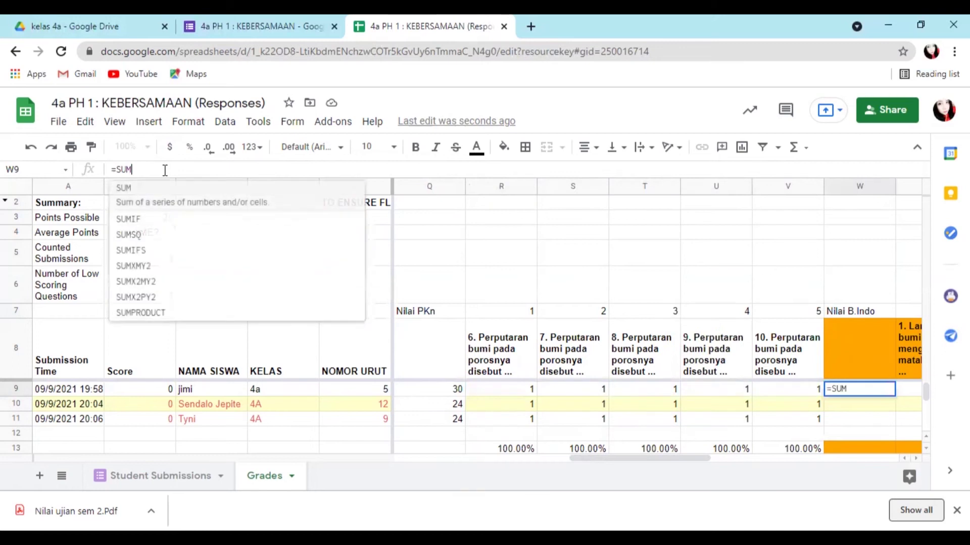
left_click(153, 197)
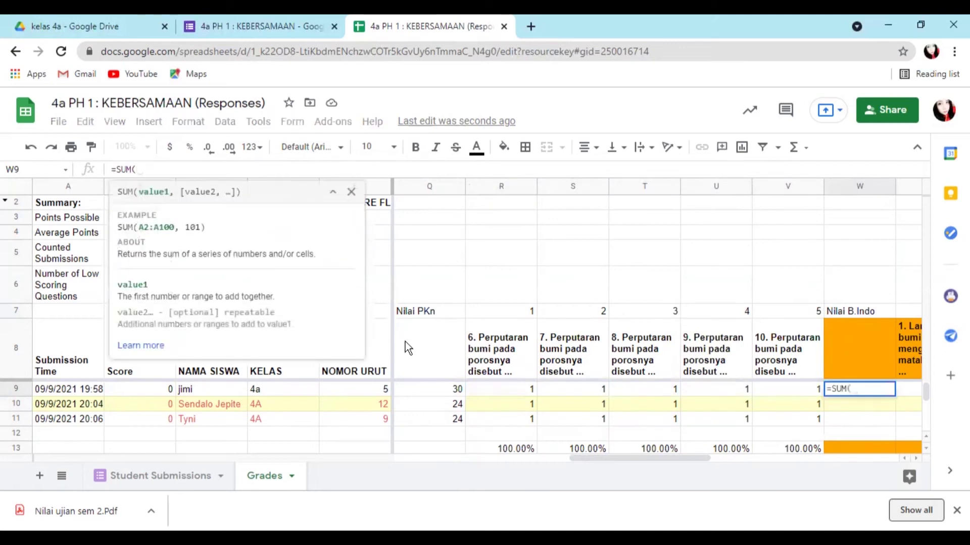
left_click(513, 389)
left_click_drag(513, 386, 791, 391)
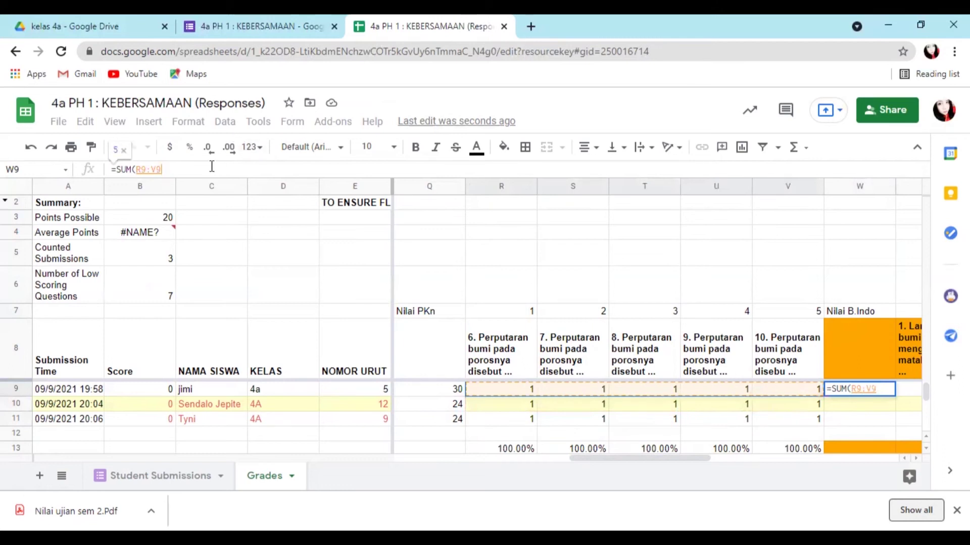
type(")")
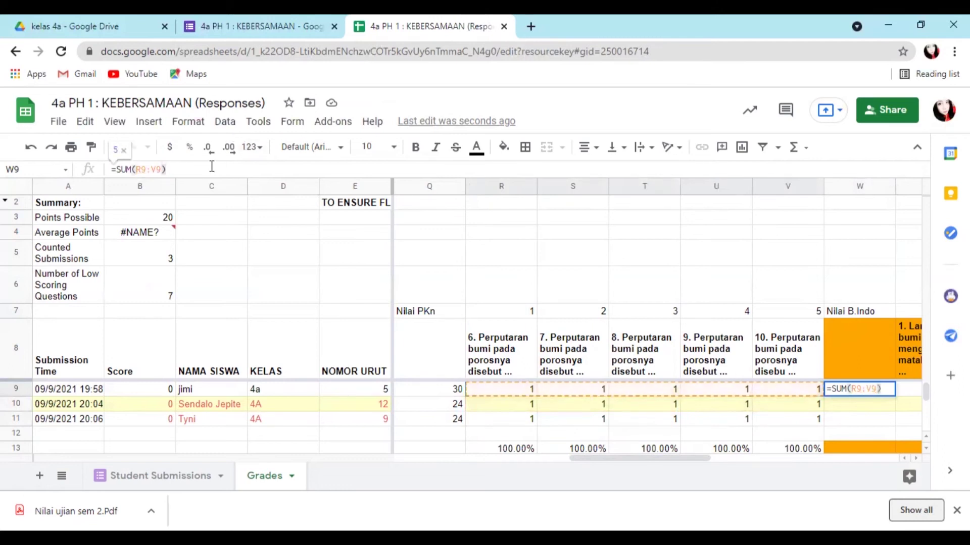
type("*6")
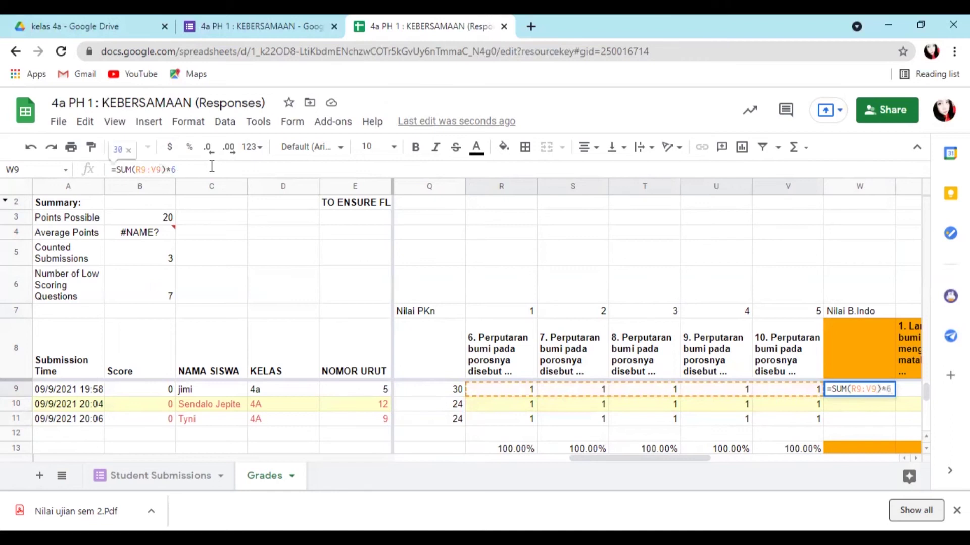
key("Return")
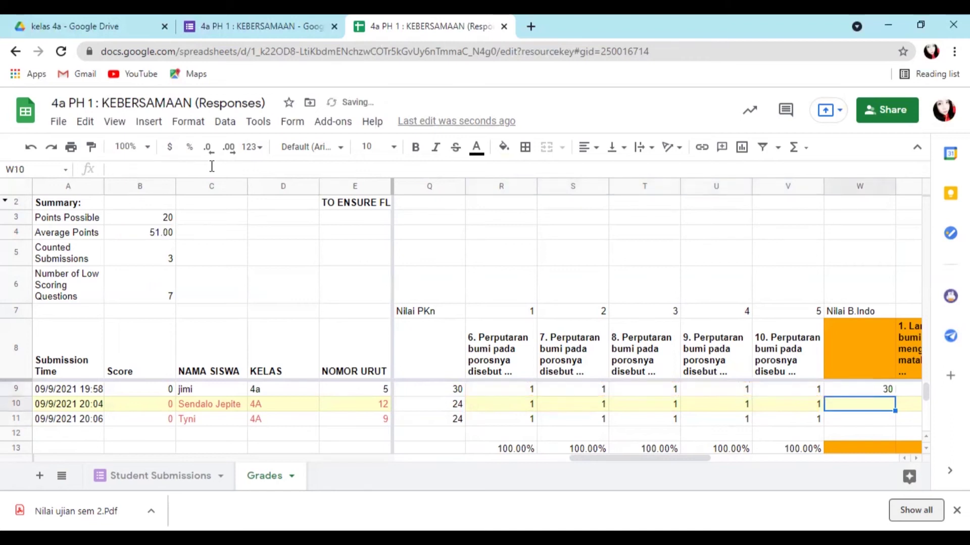
left_click(870, 392)
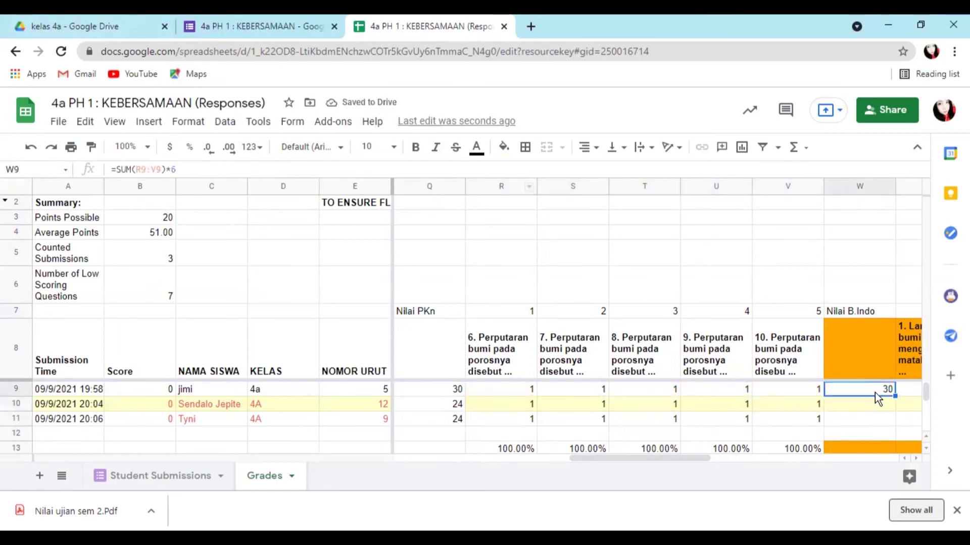
left_click_drag(896, 396, 890, 425)
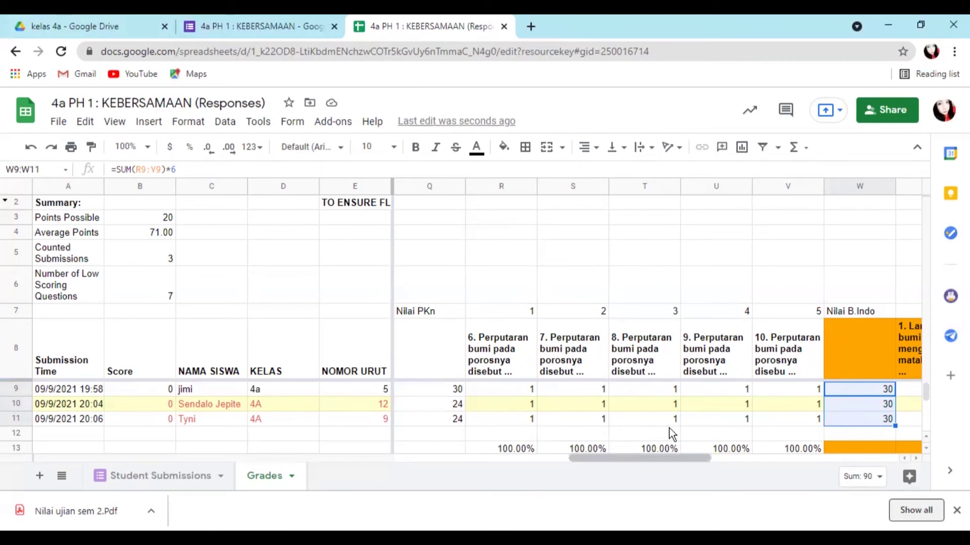
scroll(670, 429, "right", 5)
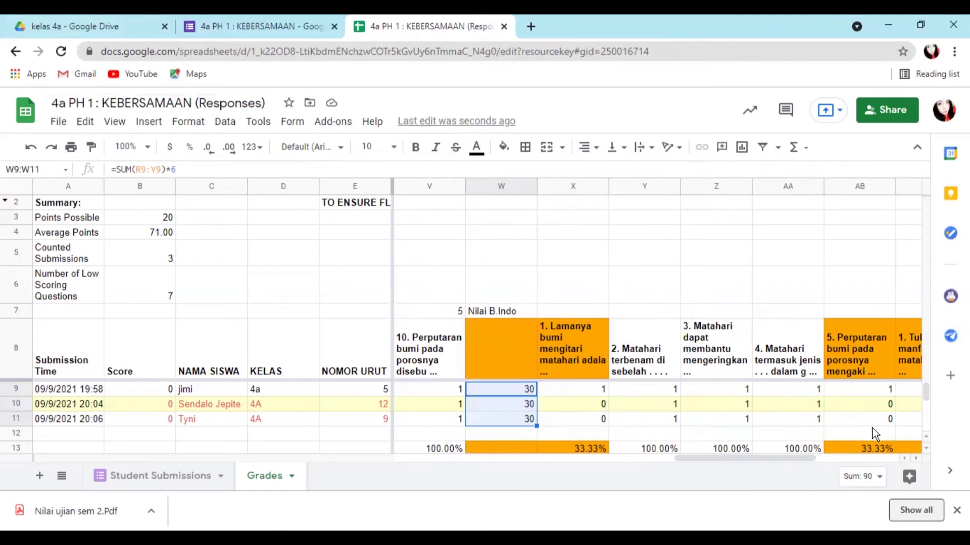
scroll(834, 428, "right", 2)
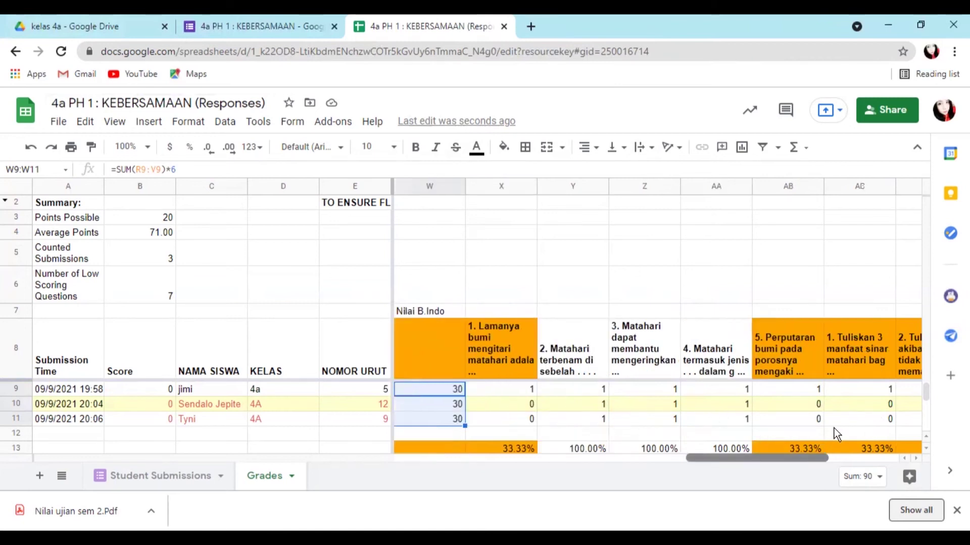
scroll(835, 428, "right", 4)
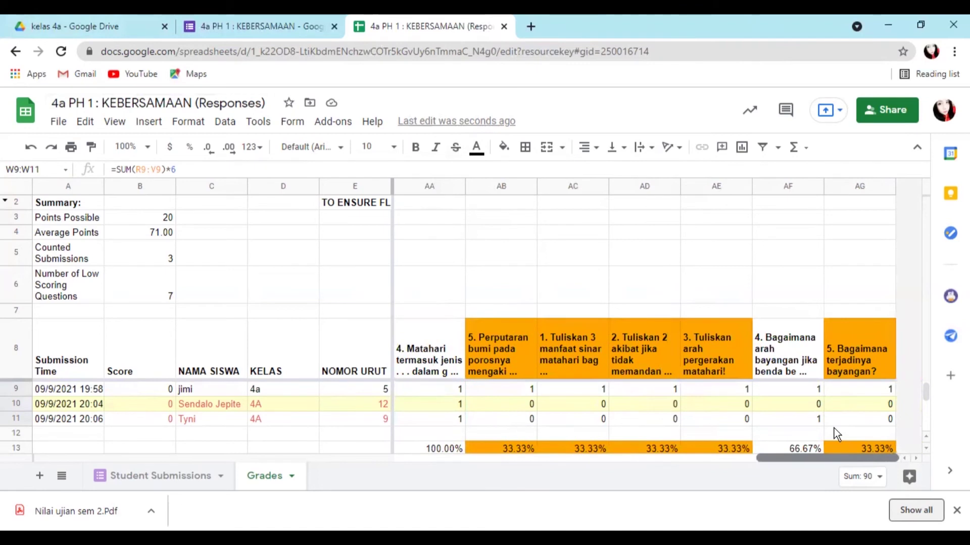
scroll(834, 429, "left", 4)
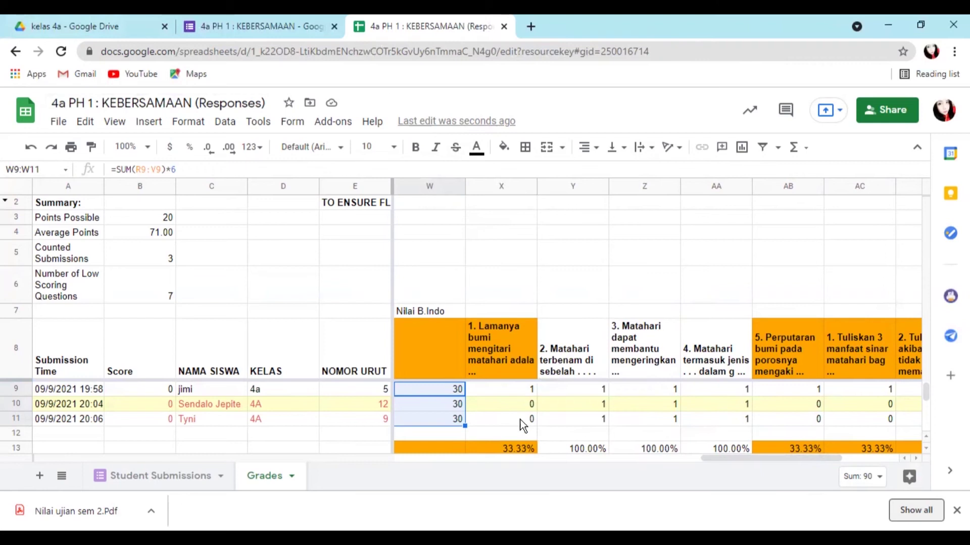
left_click(523, 391)
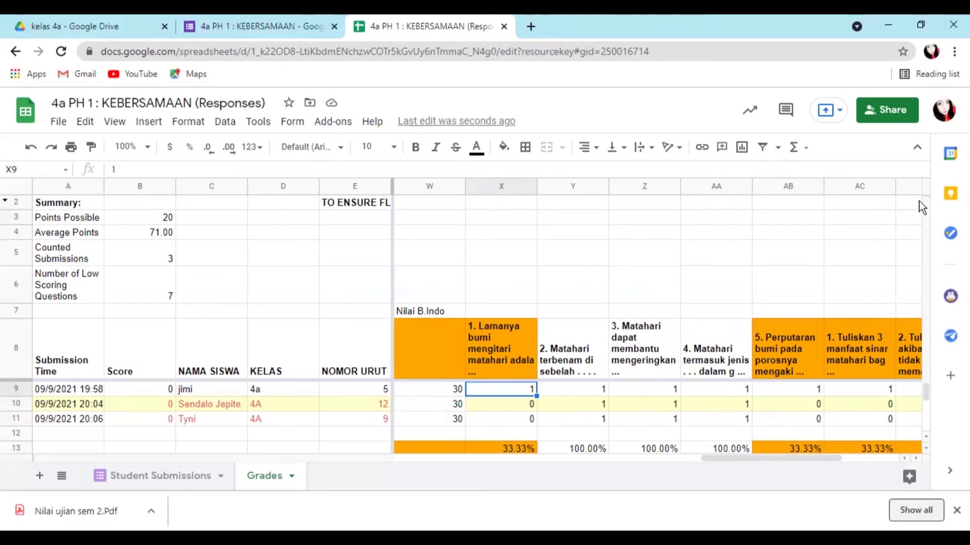
- Number cells X7 to AB7 as 1 to 5, correcting the mistakenly repeated 1s
left_click(509, 311)
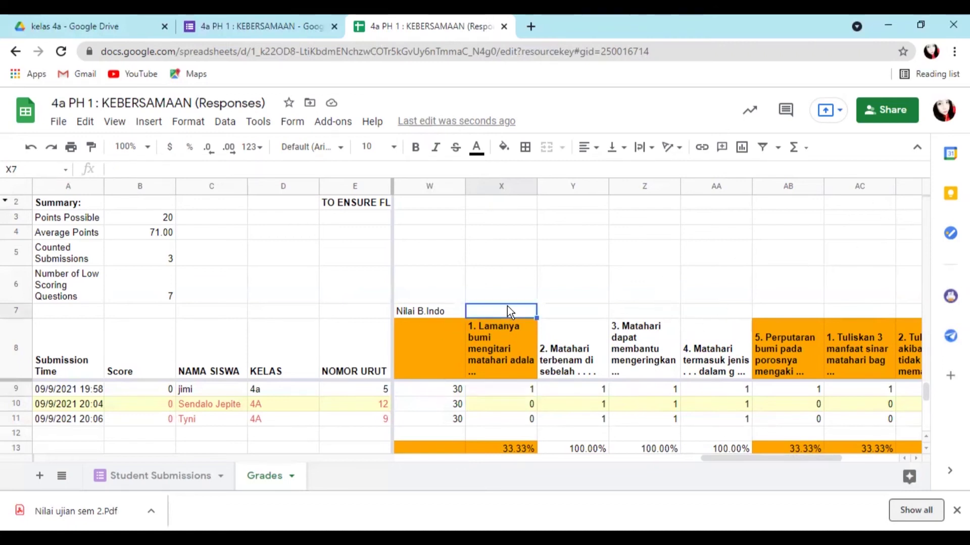
type("1")
left_click(583, 309)
type("1")
left_click(673, 311)
type("1")
left_click(731, 313)
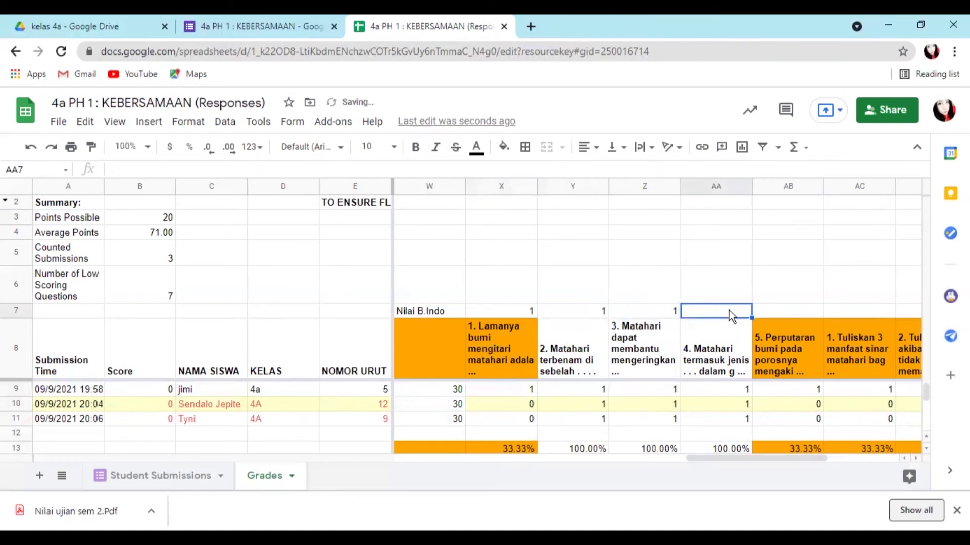
left_click(592, 313)
type("2")
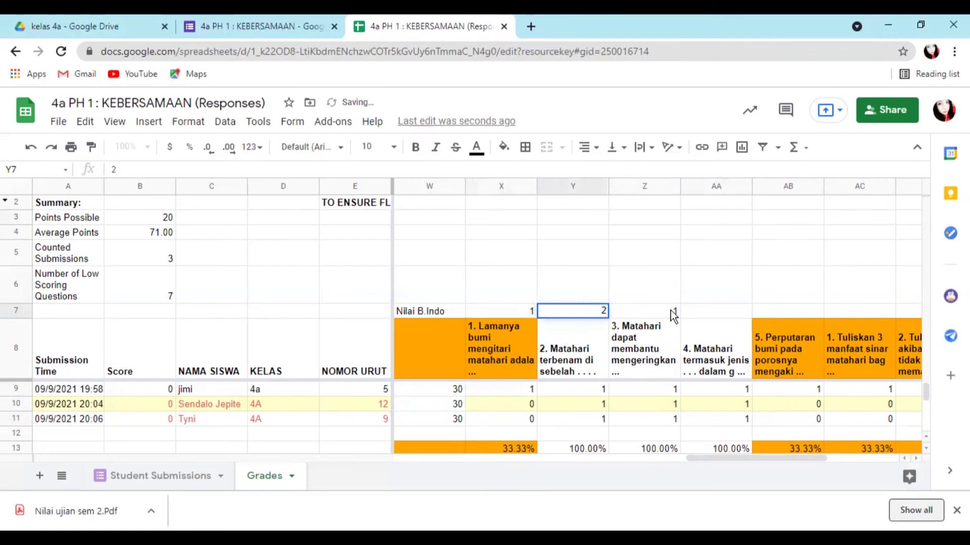
left_click(670, 310)
type("3")
left_click(703, 311)
type("4")
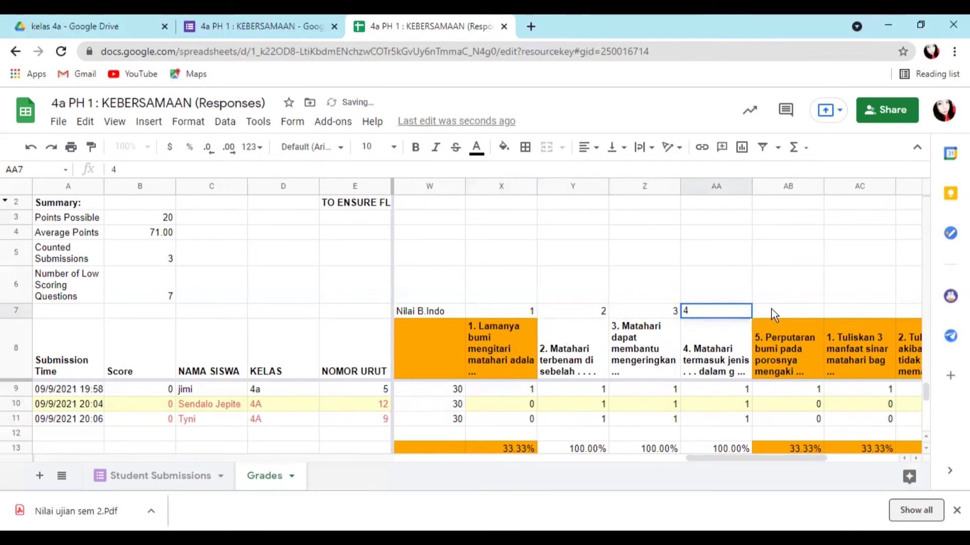
left_click(772, 309)
type("5")
left_click(842, 312)
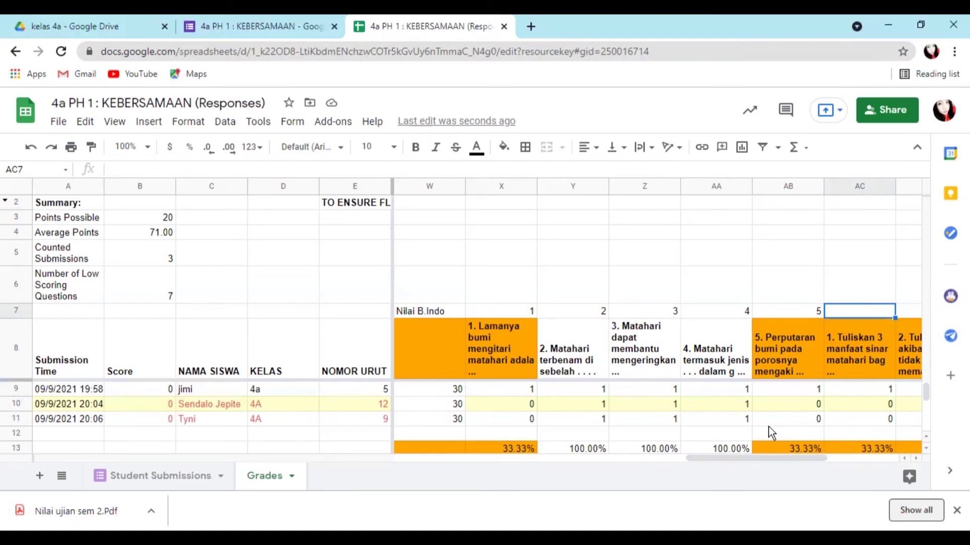
scroll(768, 426, "right", 2)
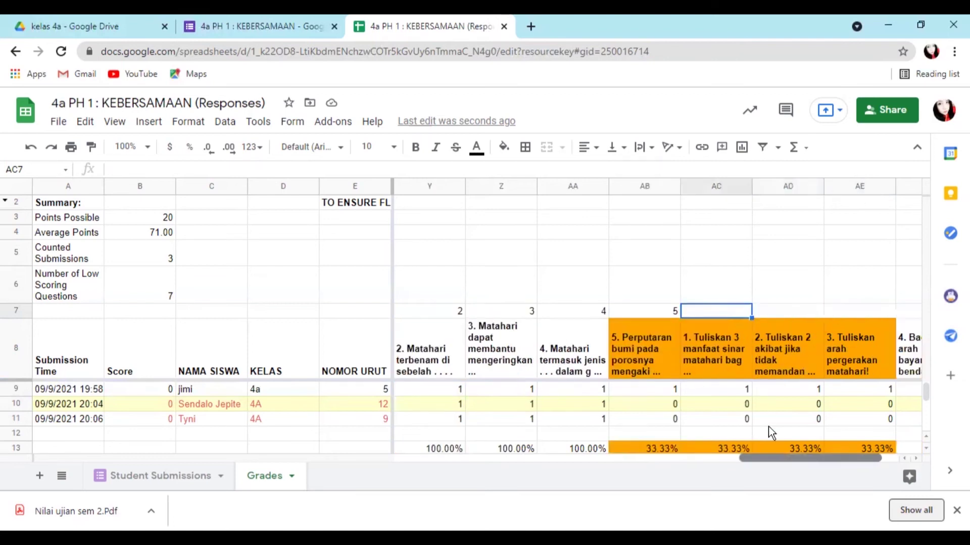
- Insert a new column before AC and head AC7 'Nilai B.Indo'
left_click(702, 187)
right_click(701, 186)
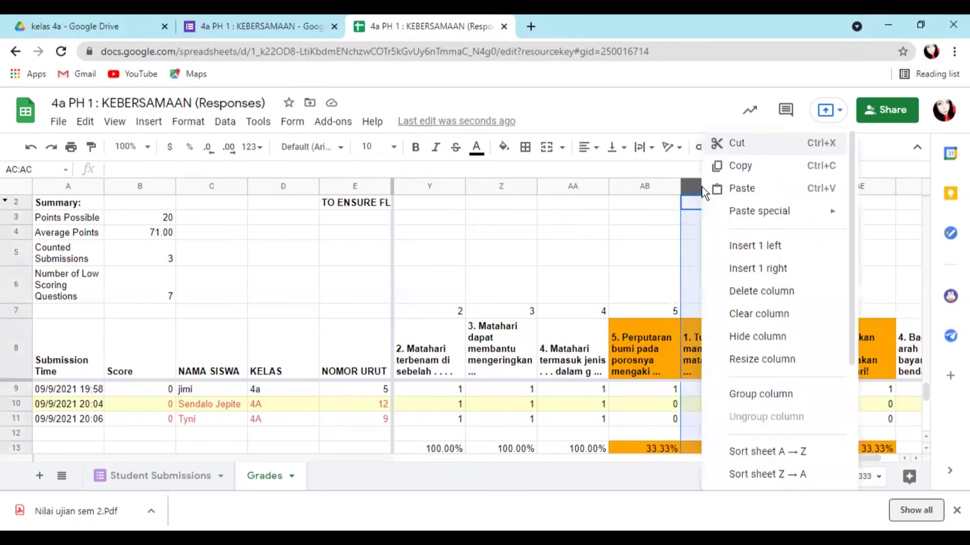
left_click(756, 246)
left_click(724, 312)
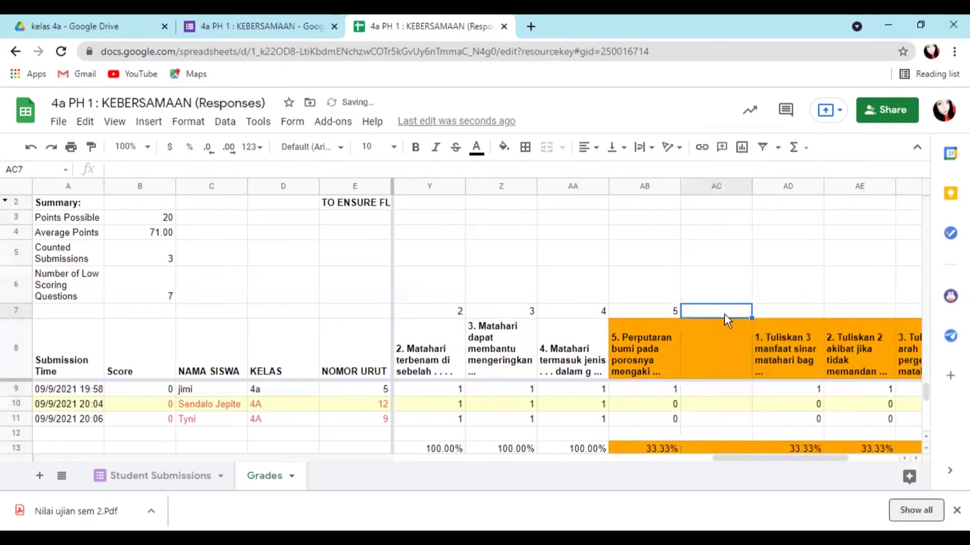
type("N")
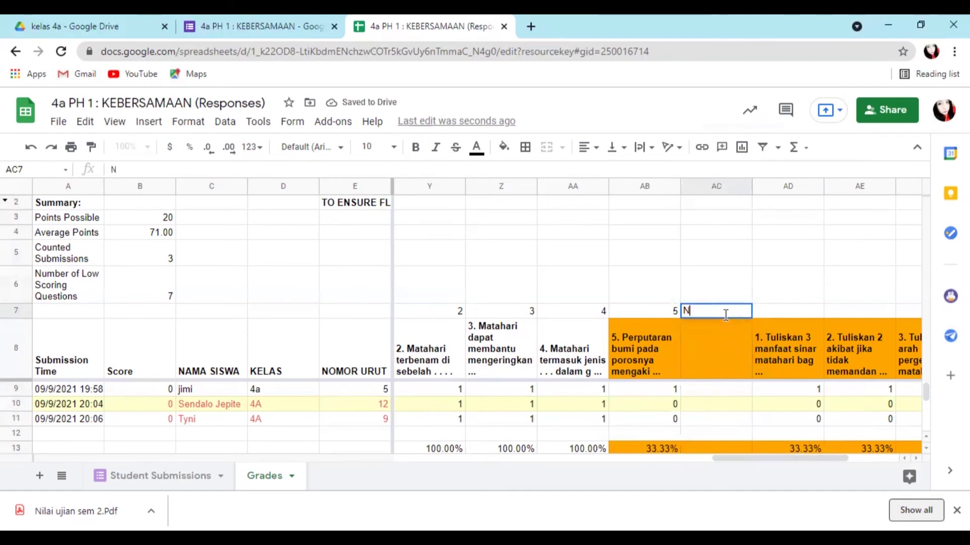
type("ilai")
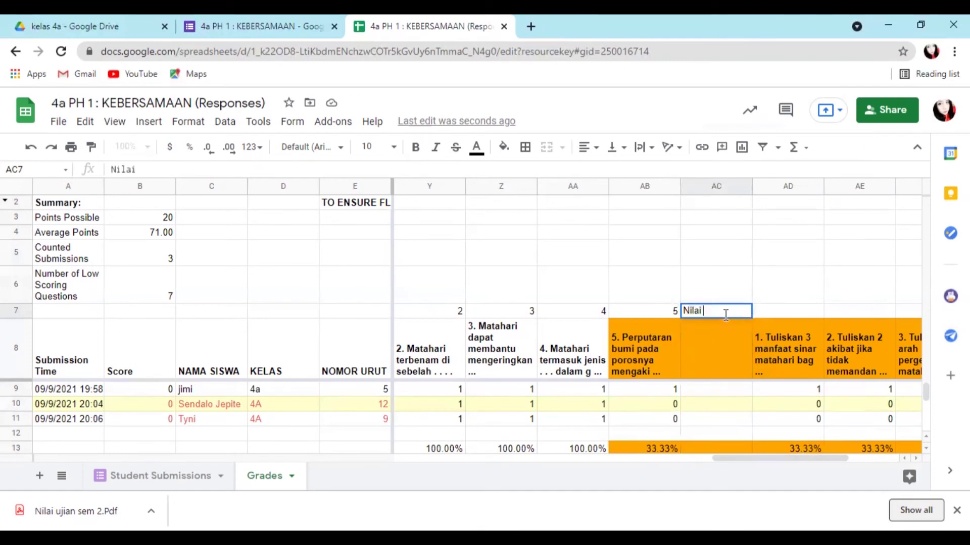
type(" B")
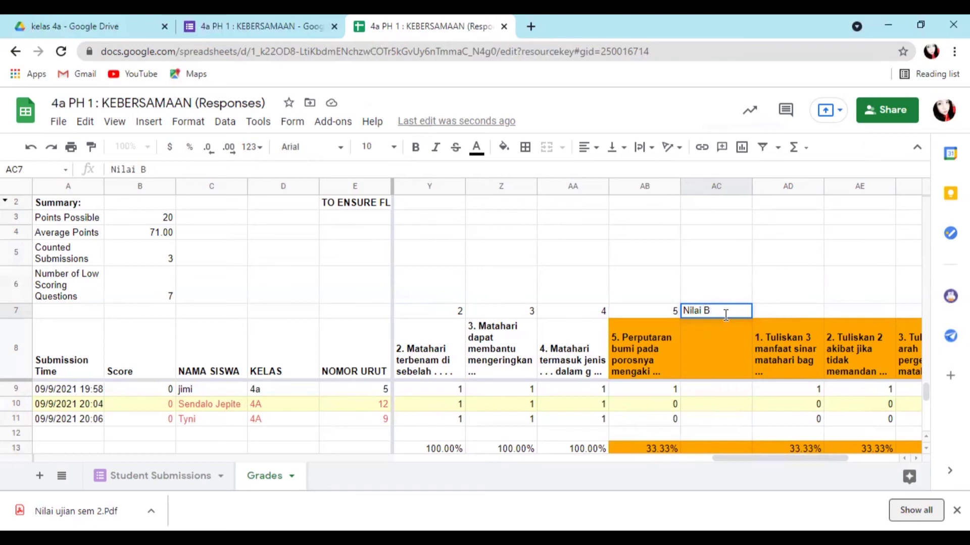
type(">.Indo")
left_click(742, 386)
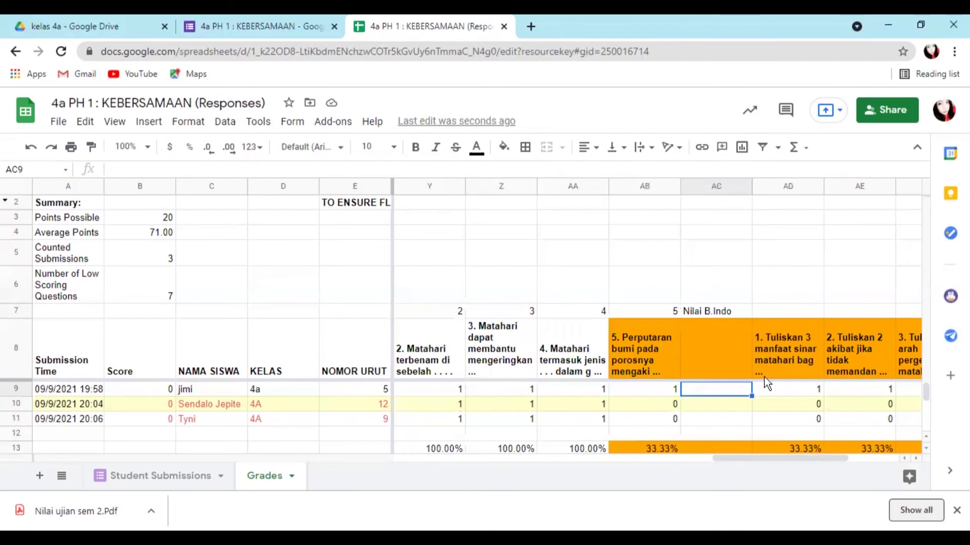
- Enter =SUM(X9:AB9)*5 in AC9 and fill it down to AC11, giving 25, 15 and 15
left_click(245, 170)
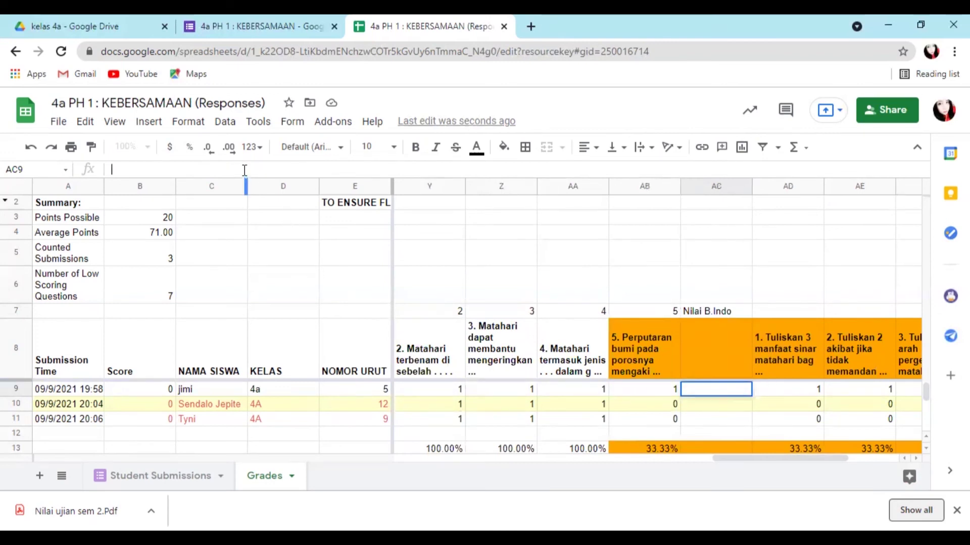
type("=SUM")
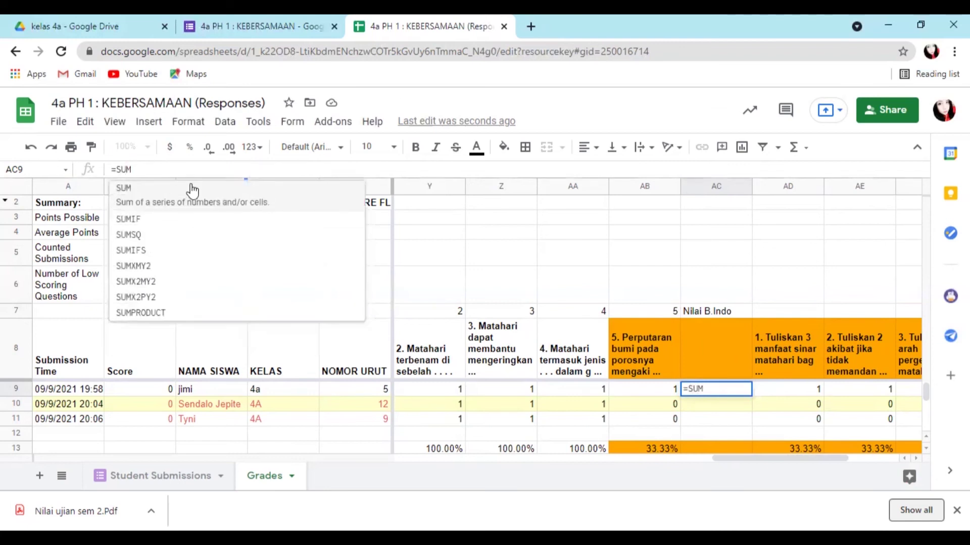
left_click(156, 190)
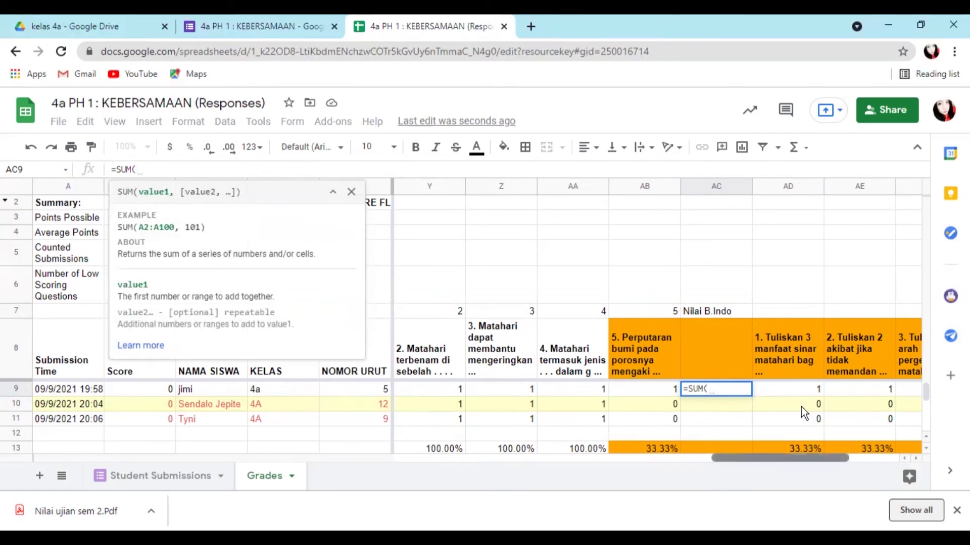
scroll(801, 407, "left", 3)
left_click(595, 390)
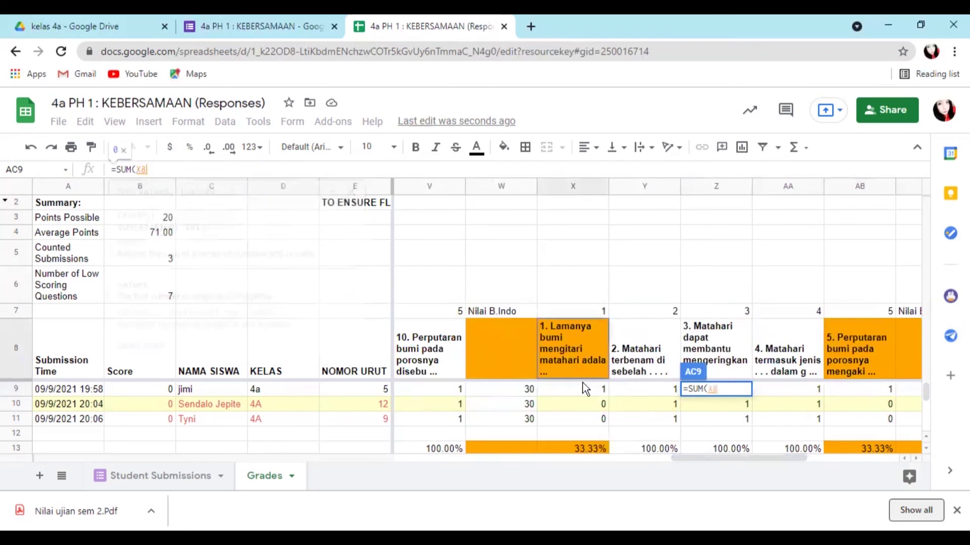
left_click_drag(591, 392, 868, 387)
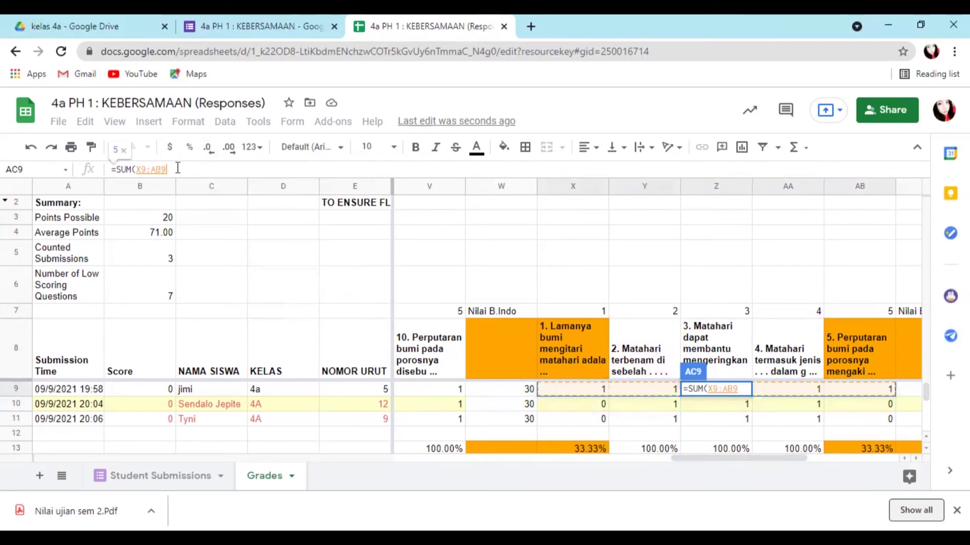
type(")*")
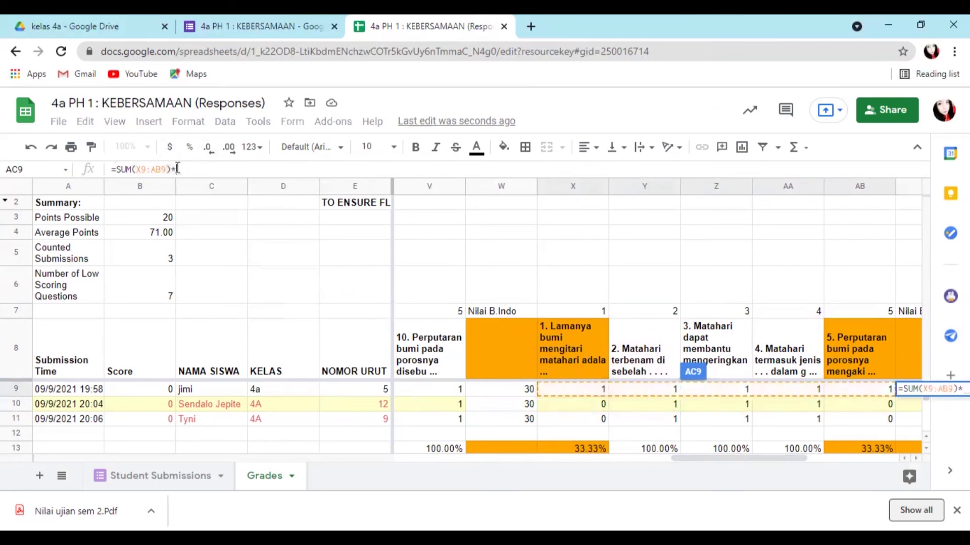
type("5")
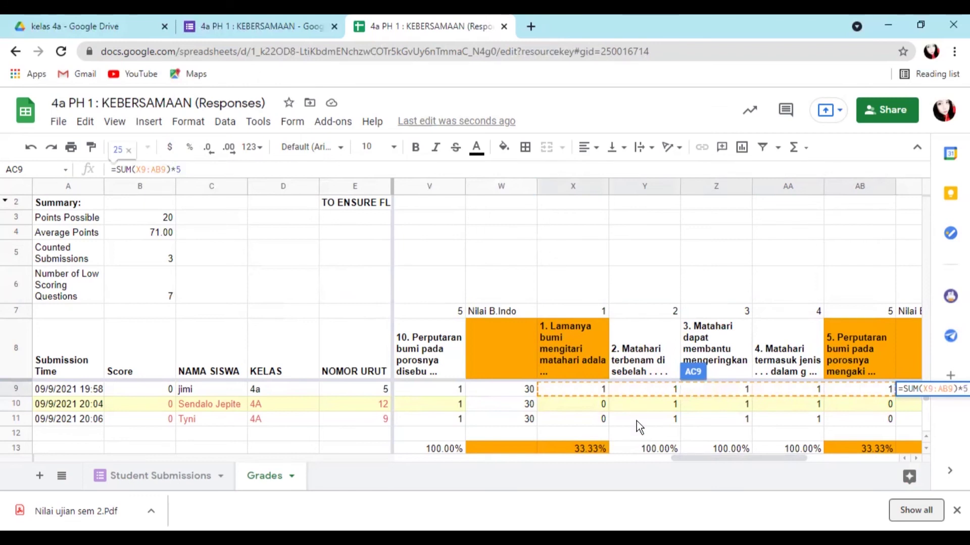
key("Return")
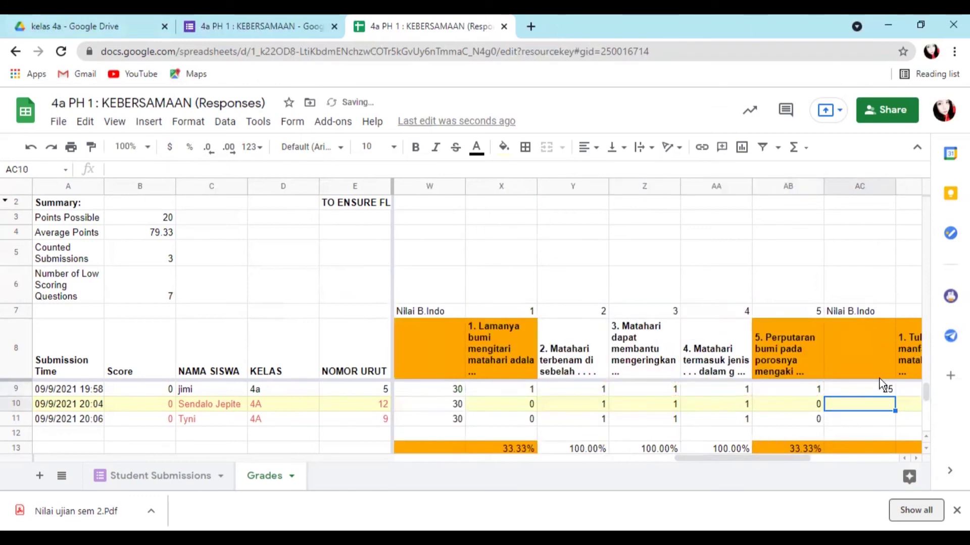
left_click(886, 389)
left_click_drag(891, 398, 897, 426)
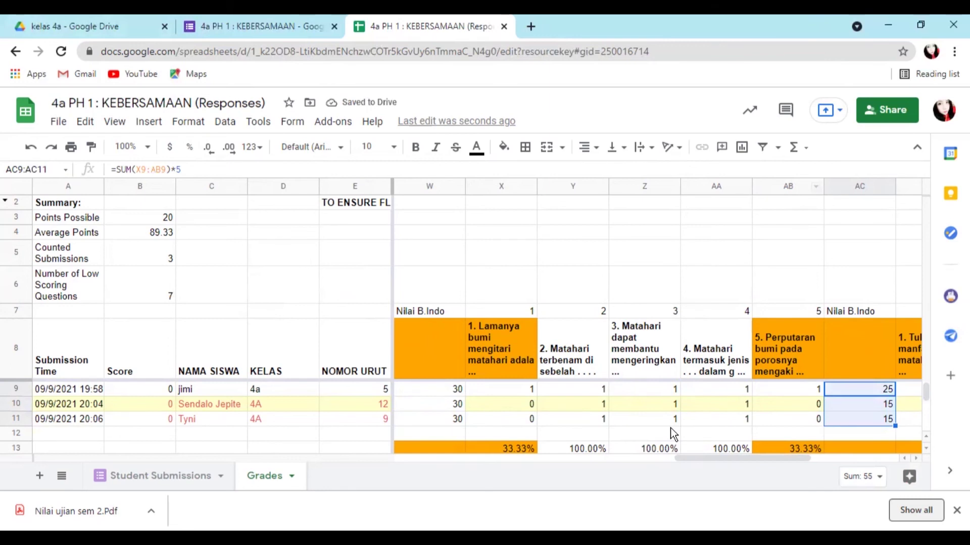
scroll(671, 428, "right", 5)
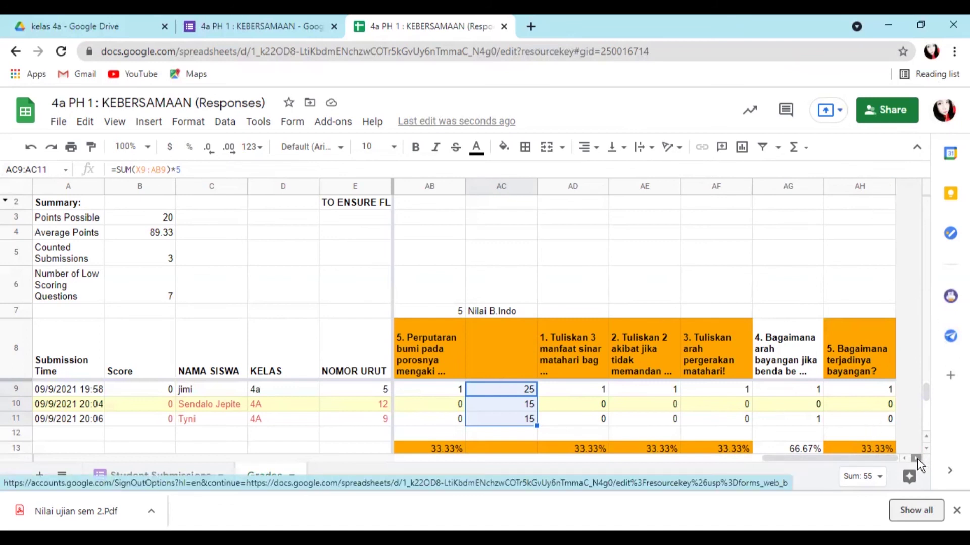
- Number the question columns AD7 through AH7 as 1 to 5
left_click(589, 309)
type("1")
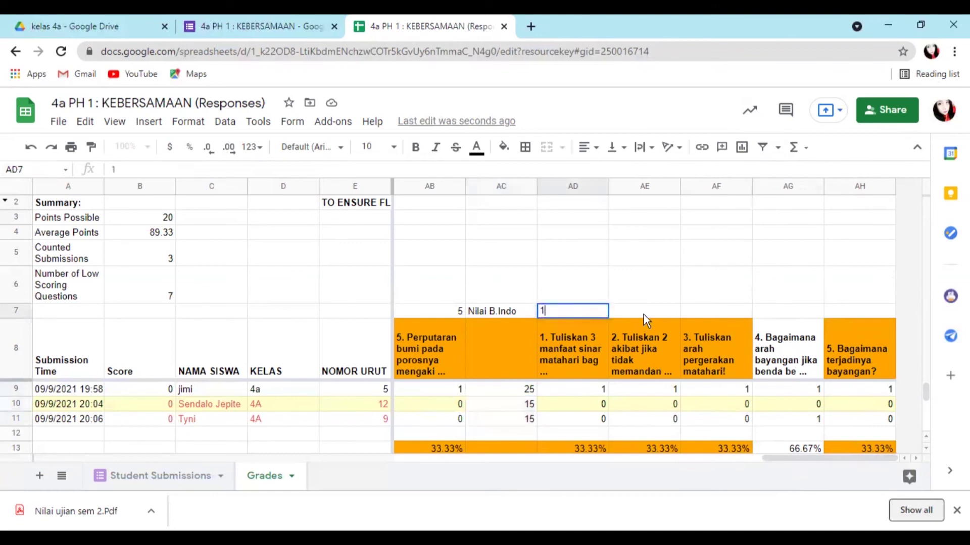
left_click(644, 311)
type("2")
left_click(713, 310)
type("3")
left_click(780, 310)
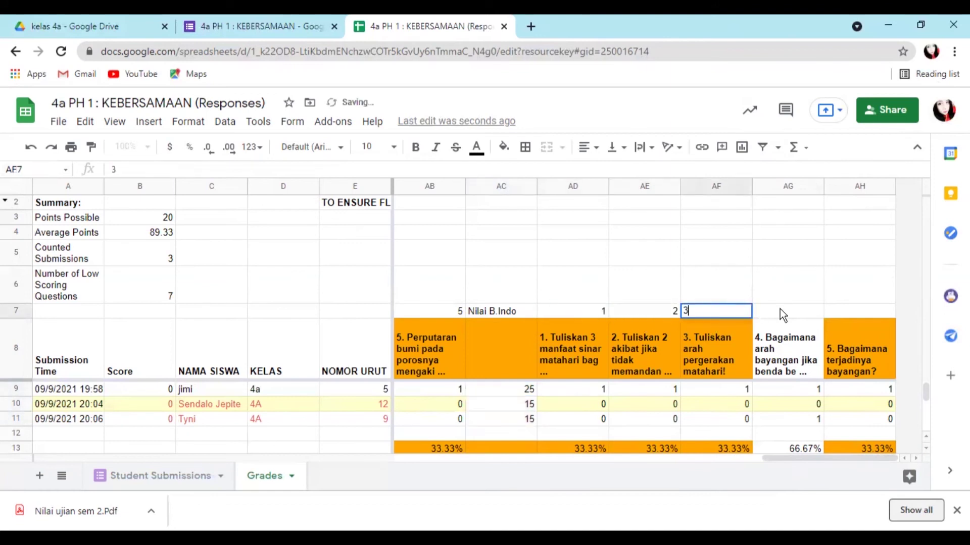
type("4")
left_click(845, 310)
type("5")
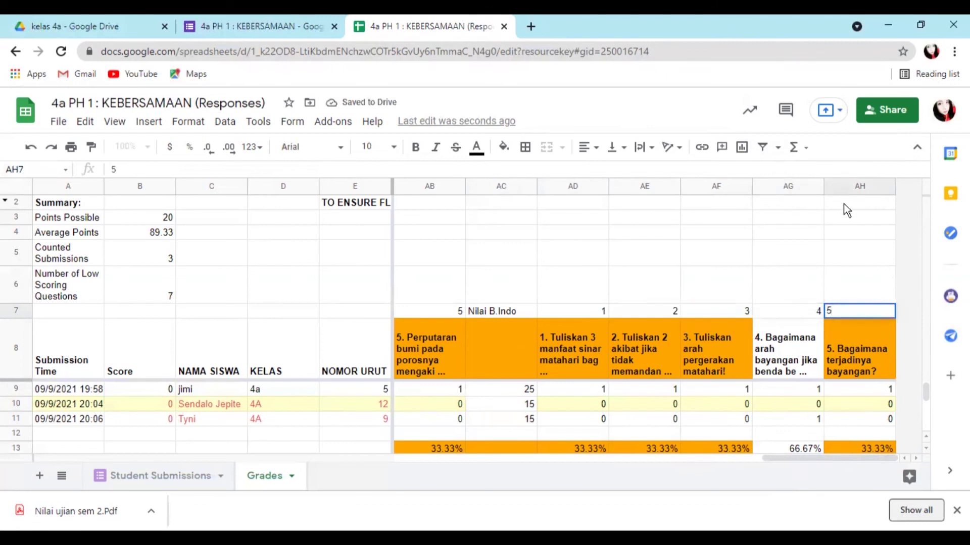
- Insert an empty column to the right of column AH
left_click(851, 186)
right_click(852, 186)
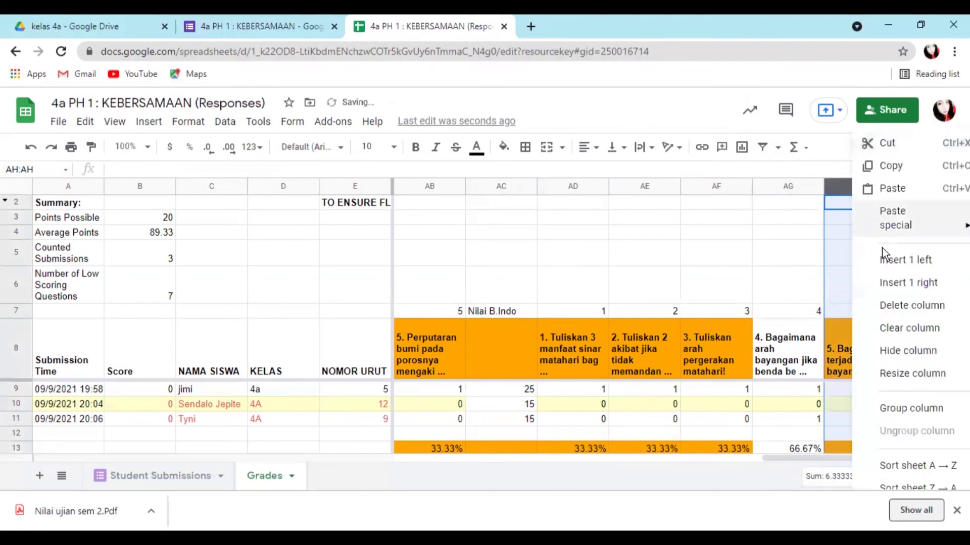
left_click(897, 275)
left_click(862, 317)
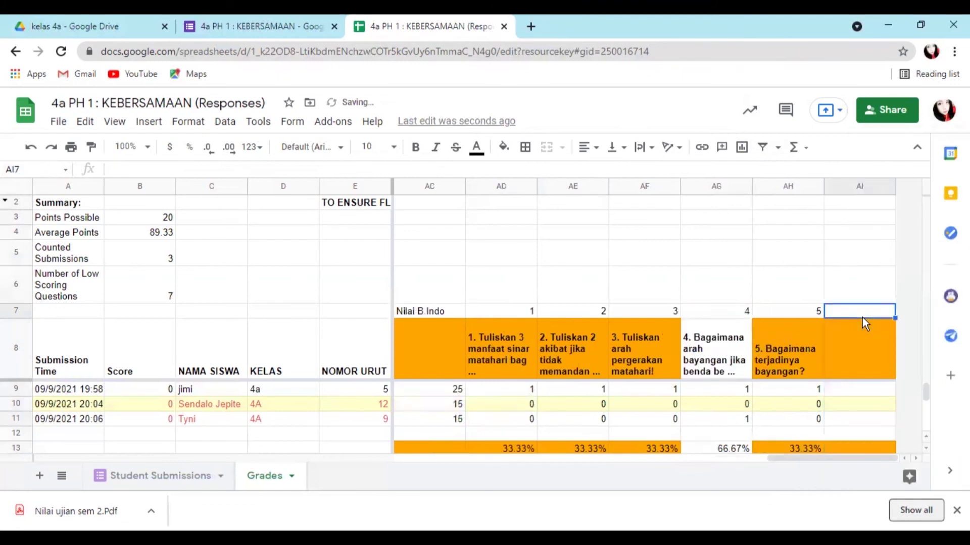
left_click(864, 342)
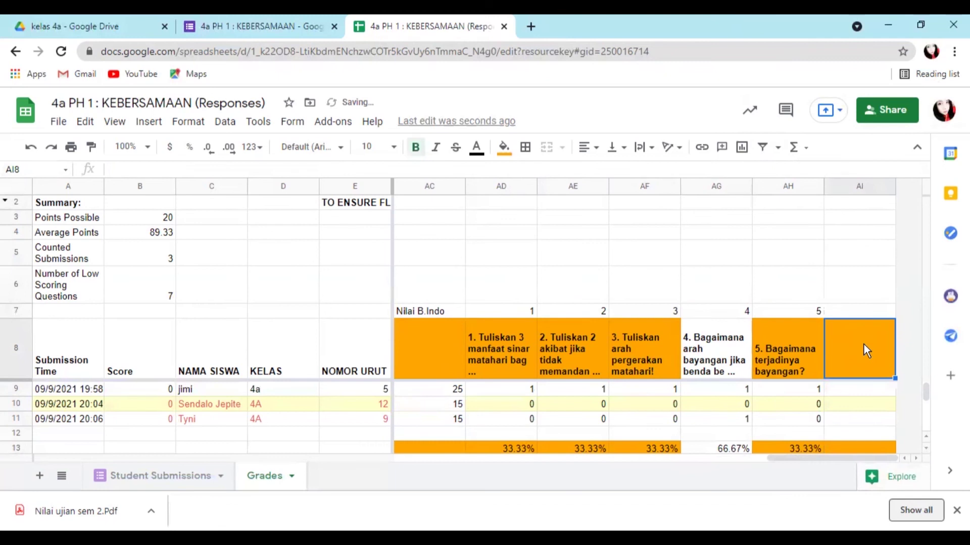
- Head the new column AI with 'Nilai B.Indo' in row 7
left_click(867, 313)
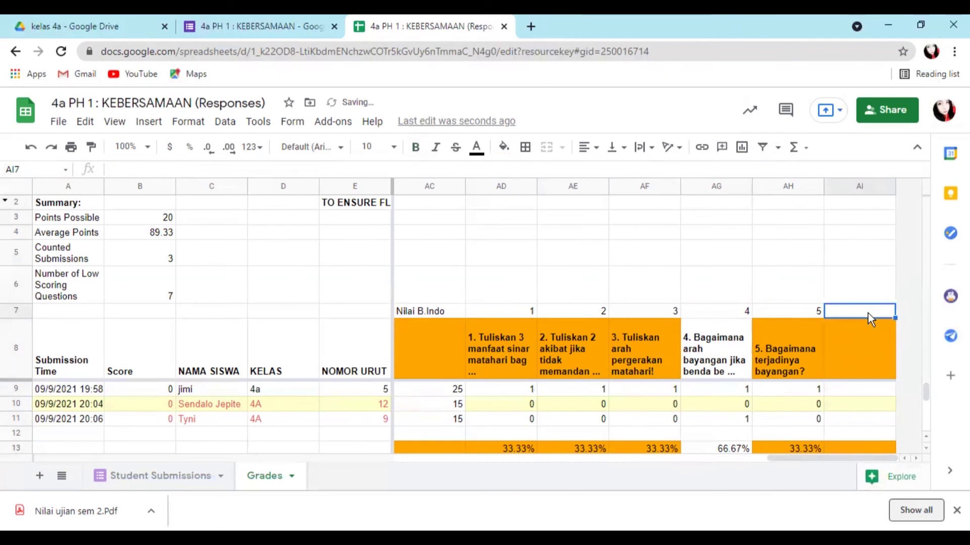
type("Nilai B.Ind")
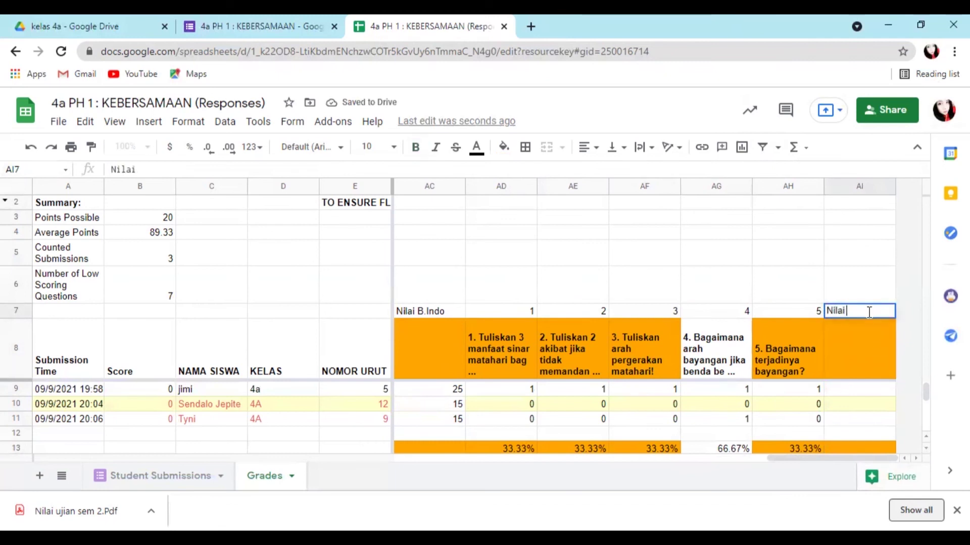
type("o")
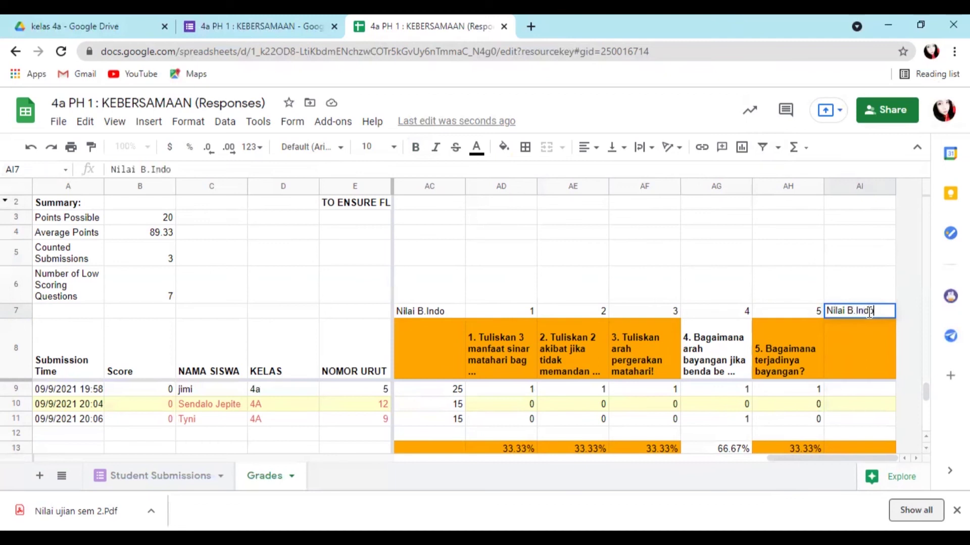
left_click(871, 390)
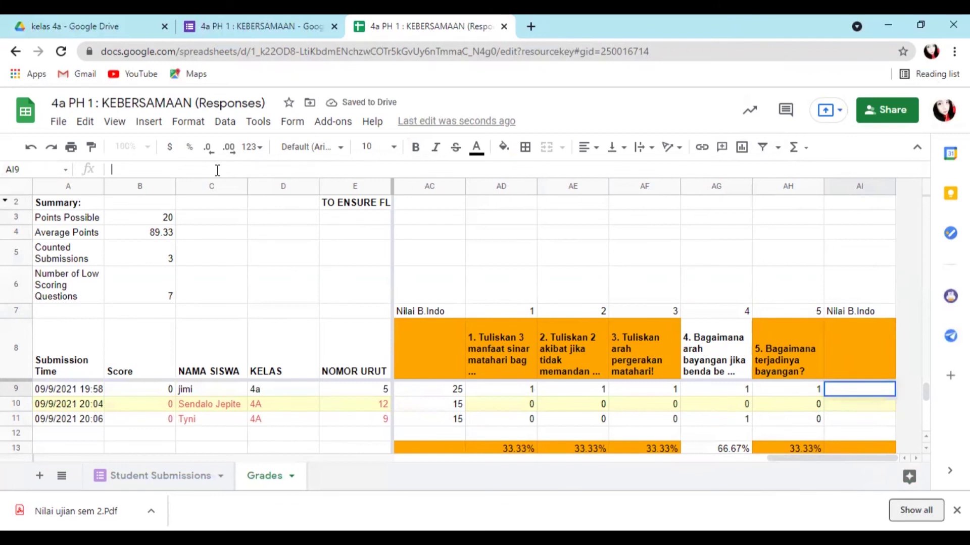
- Enter =SUM(AD9:AH9)*10 in AI9 and fill it down to AI11, giving 50, 0 and 10
type("=S")
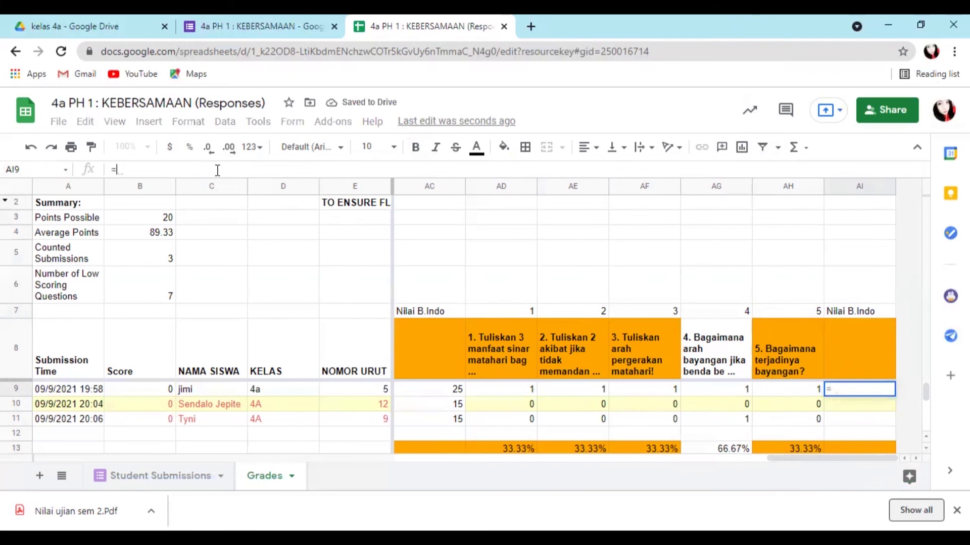
type("U")
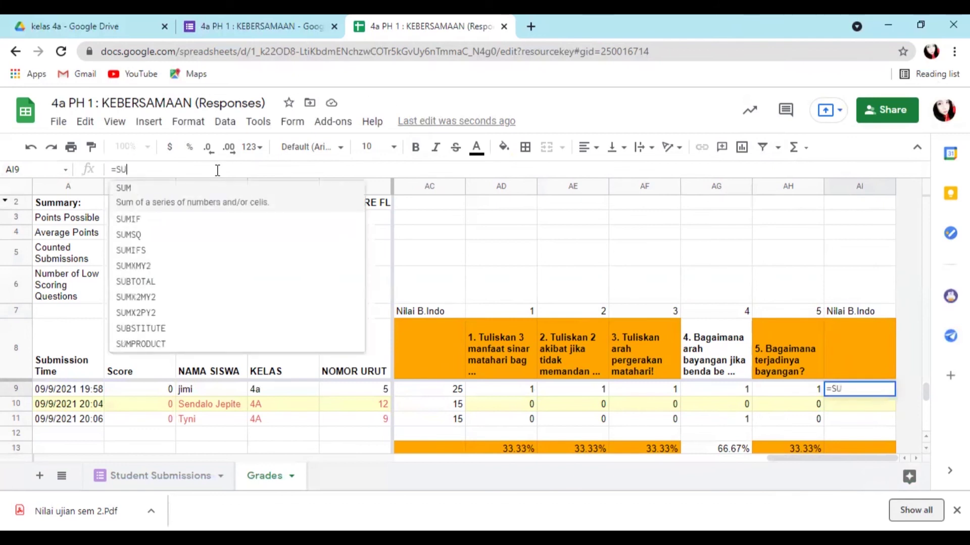
left_click(195, 193)
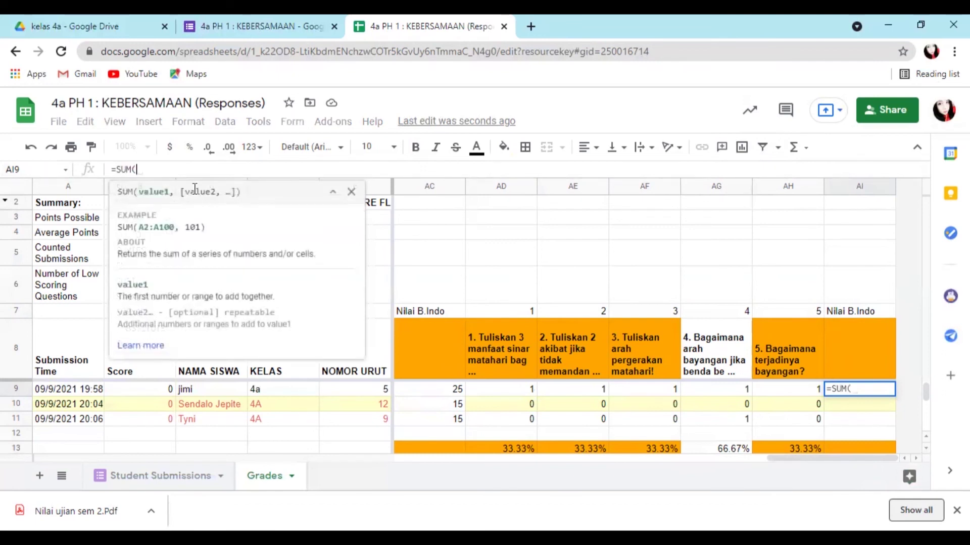
left_click(504, 393)
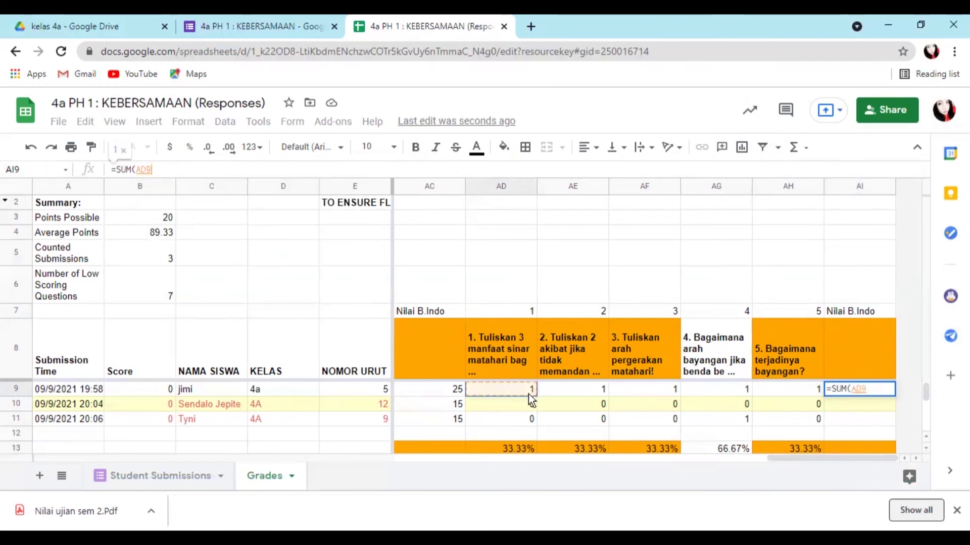
left_click_drag(553, 390, 777, 387)
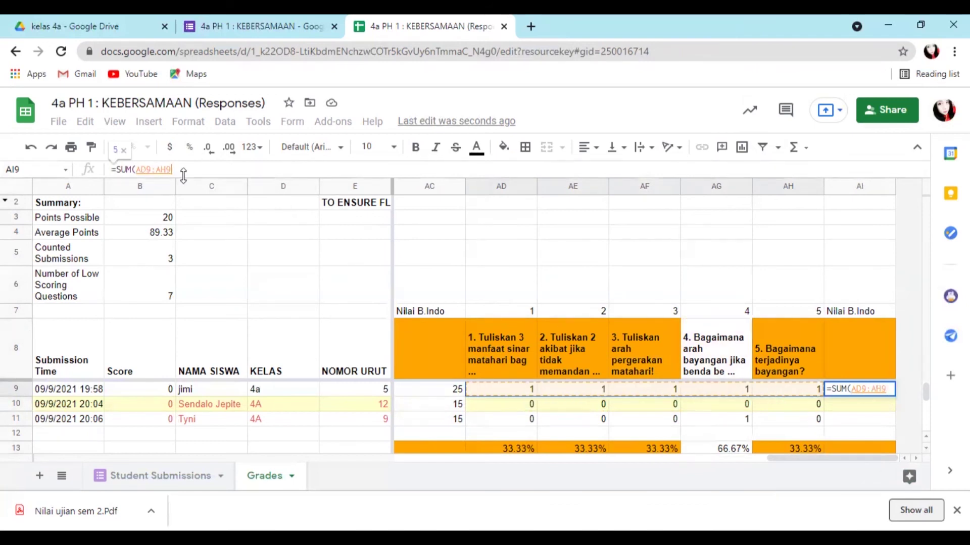
type(")*")
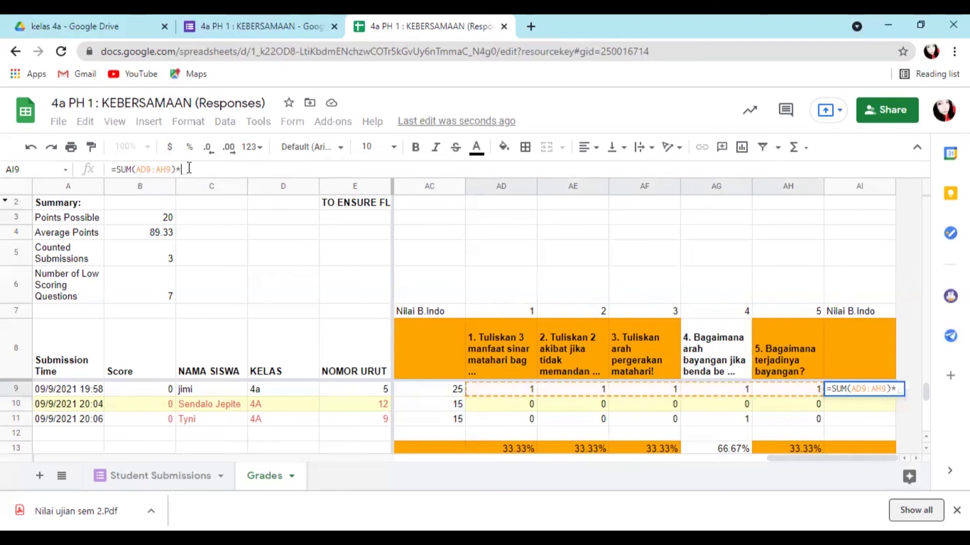
type("10")
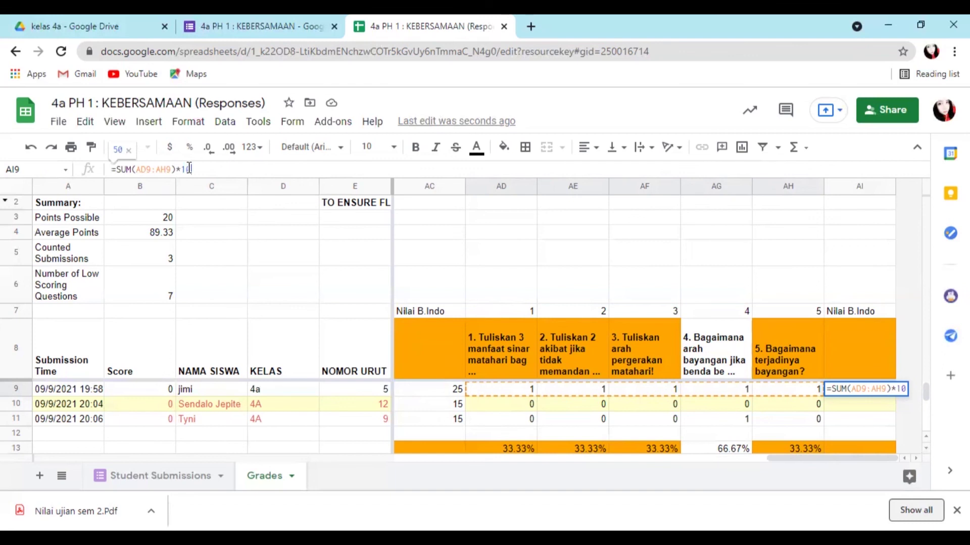
key("Return")
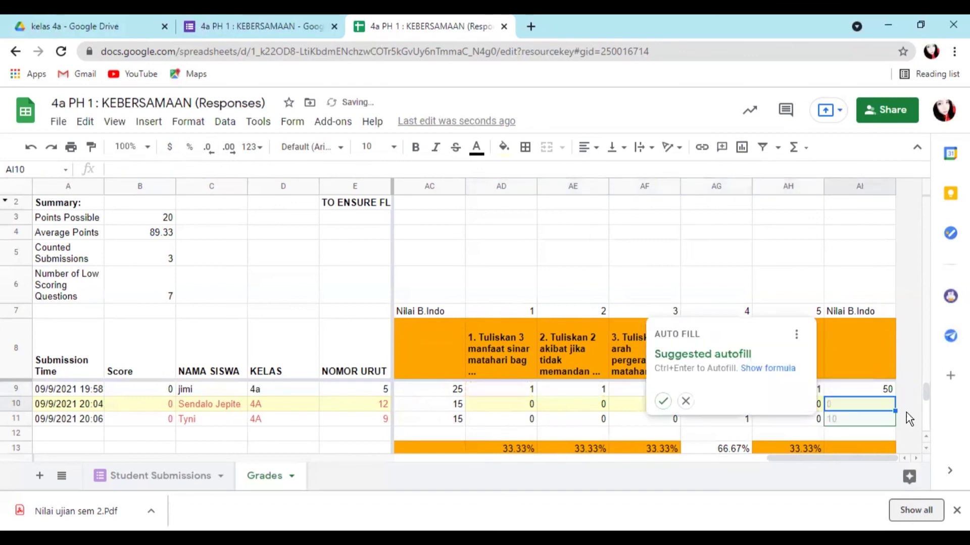
left_click(876, 393)
left_click_drag(894, 396, 889, 422)
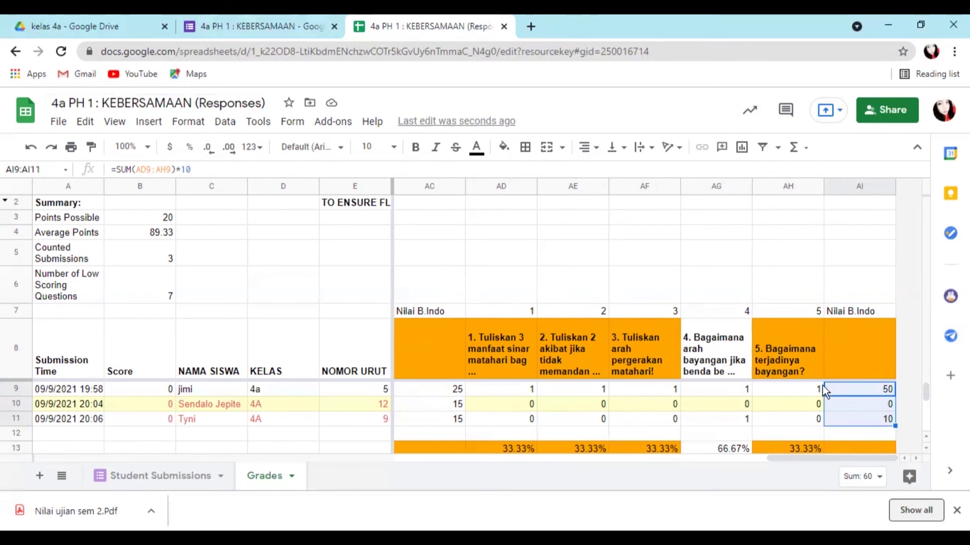
left_click_drag(926, 390, 925, 390)
- Insert a column right of AI and head it 'Nilai Total B.Indonesia' in AJ7
right_click(872, 189)
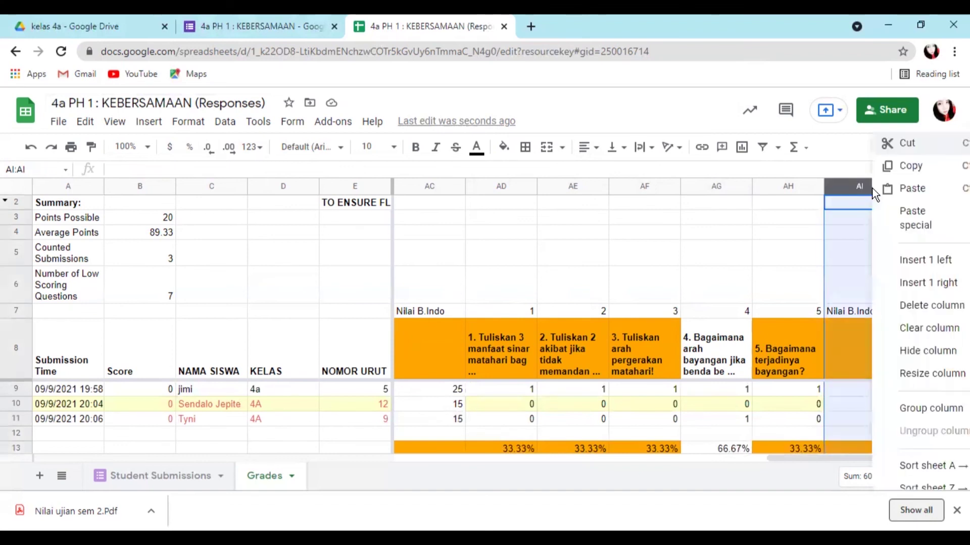
left_click(935, 283)
left_click(869, 314)
type("Nilai Total")
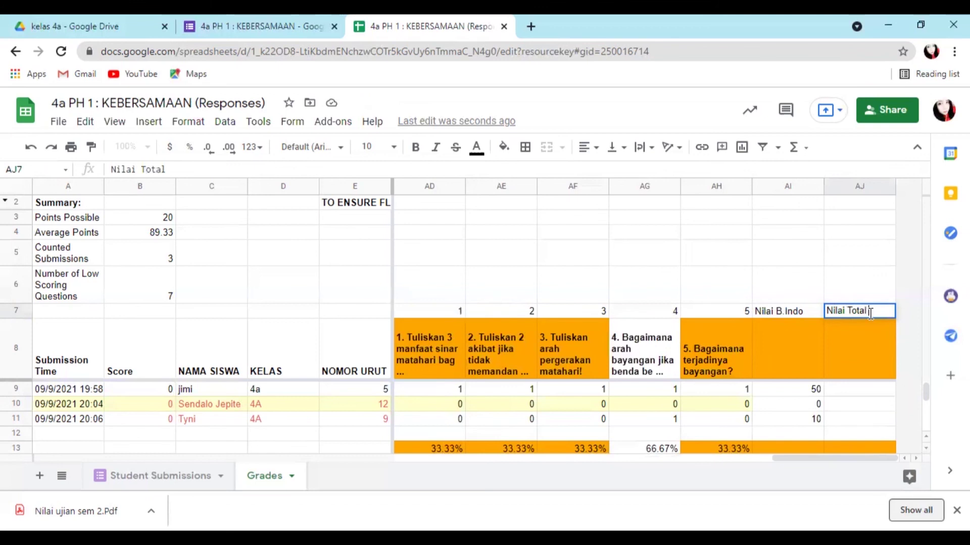
type(" B.Indonesi")
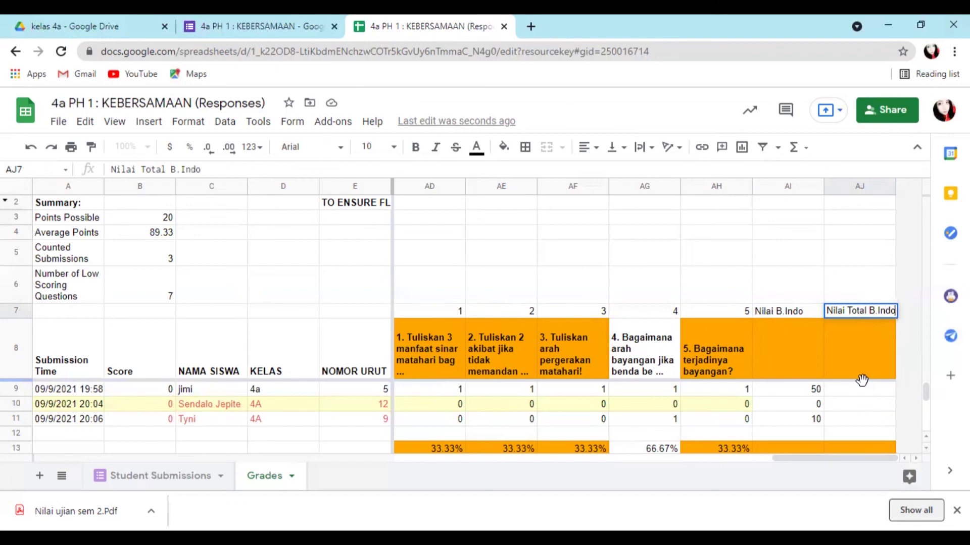
key("BackSpace")
key("BackSpace")
type("sia")
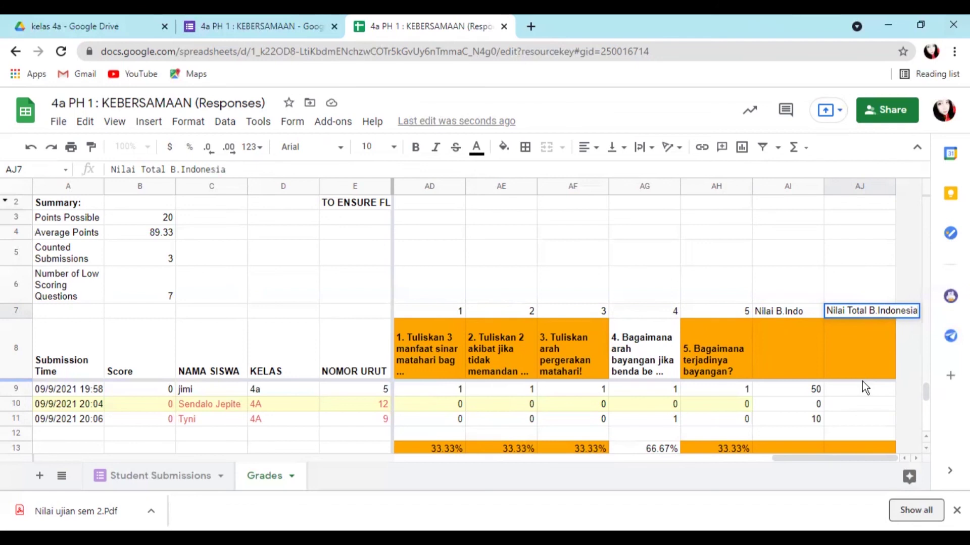
key("Return")
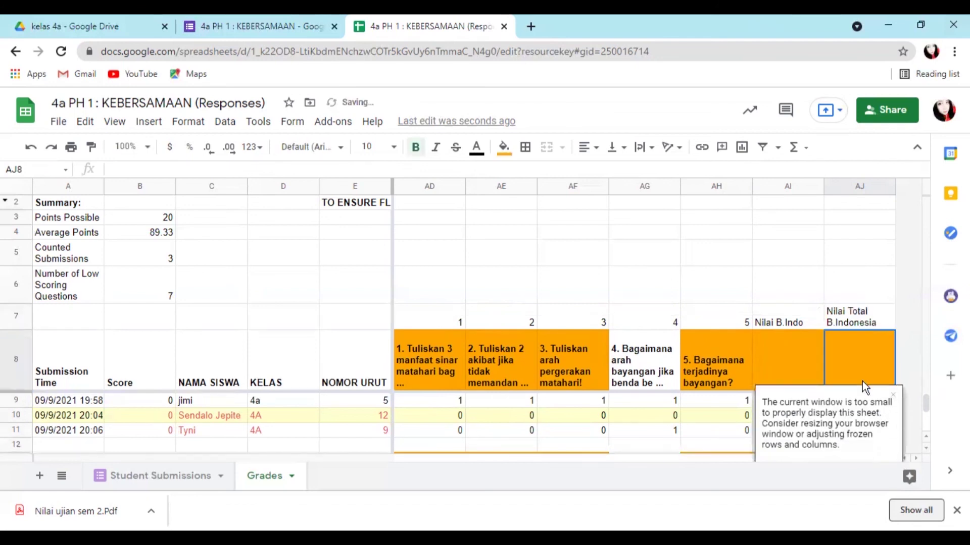
left_click(892, 396)
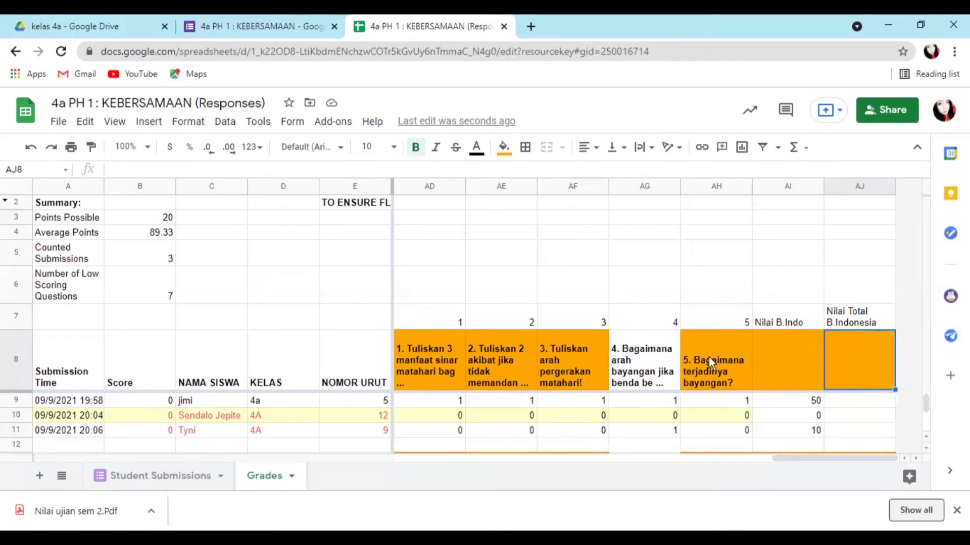
- Enter =W9+AC9+AI9 in AJ9 to total the first student's B.Indo scores, giving 105
left_click(849, 406)
left_click(179, 171)
type("=")
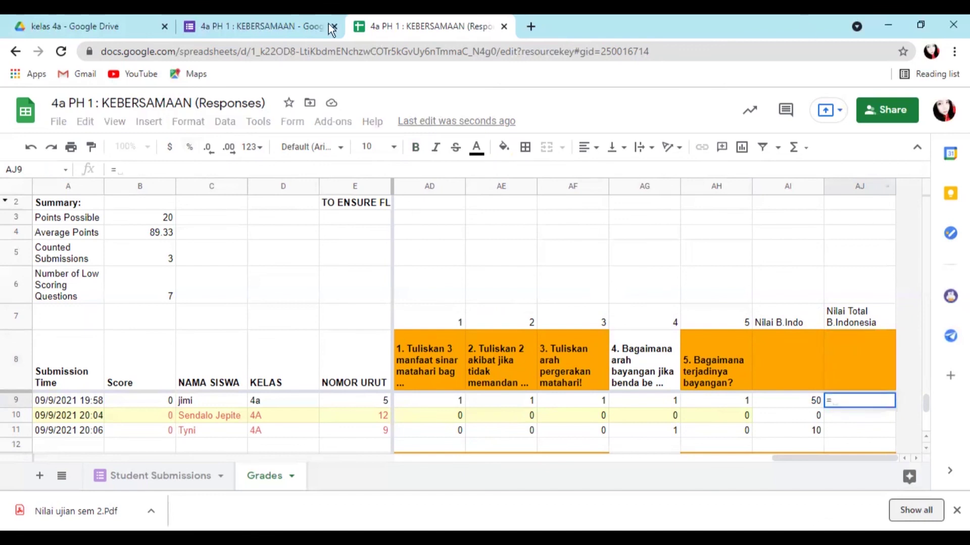
scroll(799, 428, "left", 5)
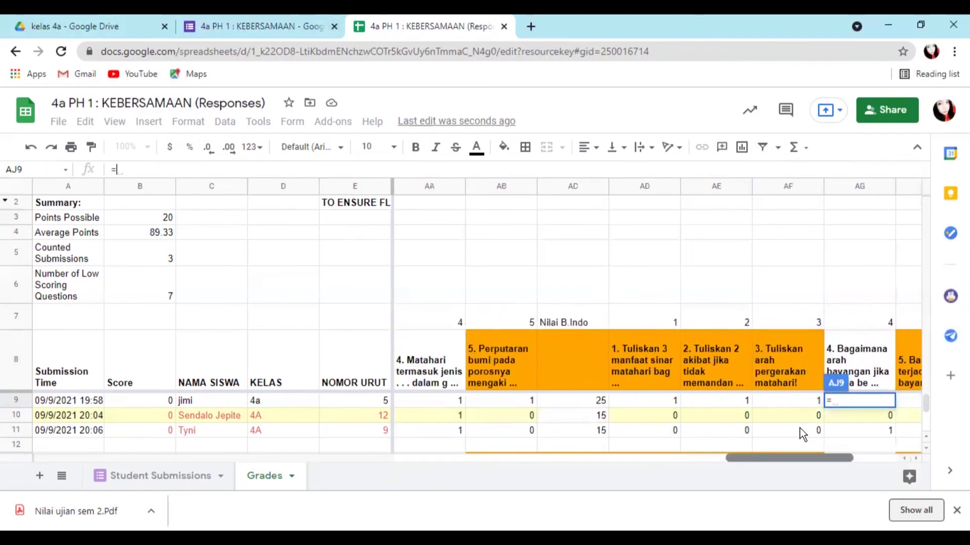
scroll(799, 428, "left", 5)
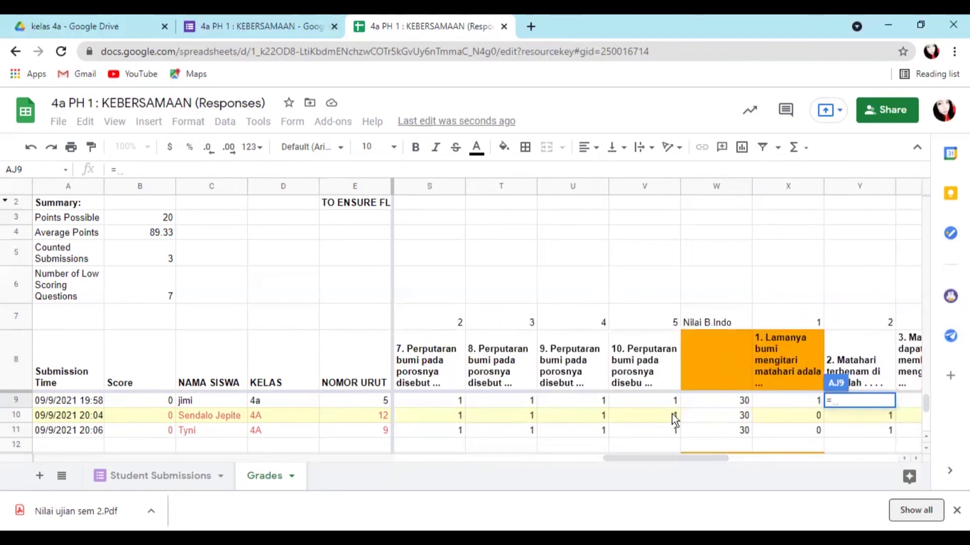
left_click(731, 399)
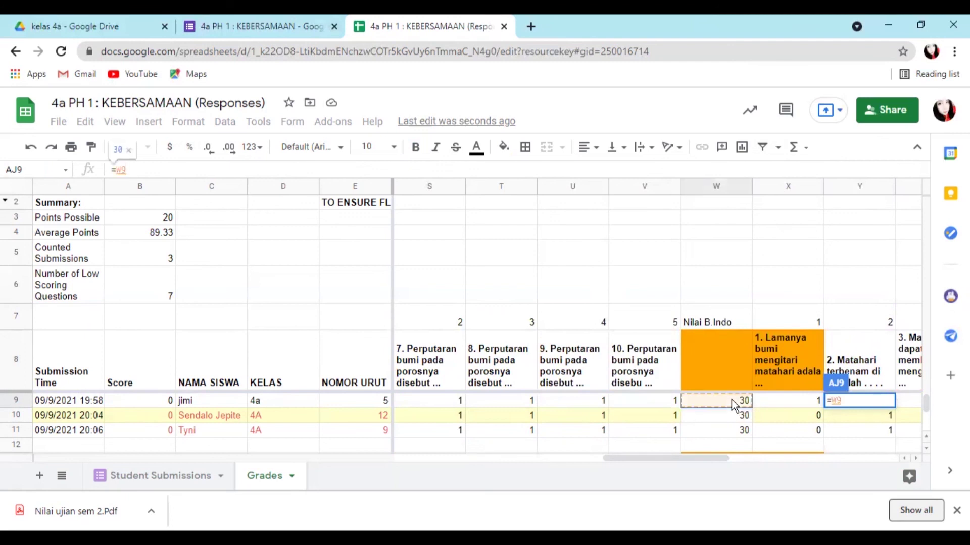
type("+")
scroll(886, 428, "right", 3)
scroll(886, 428, "right", 3)
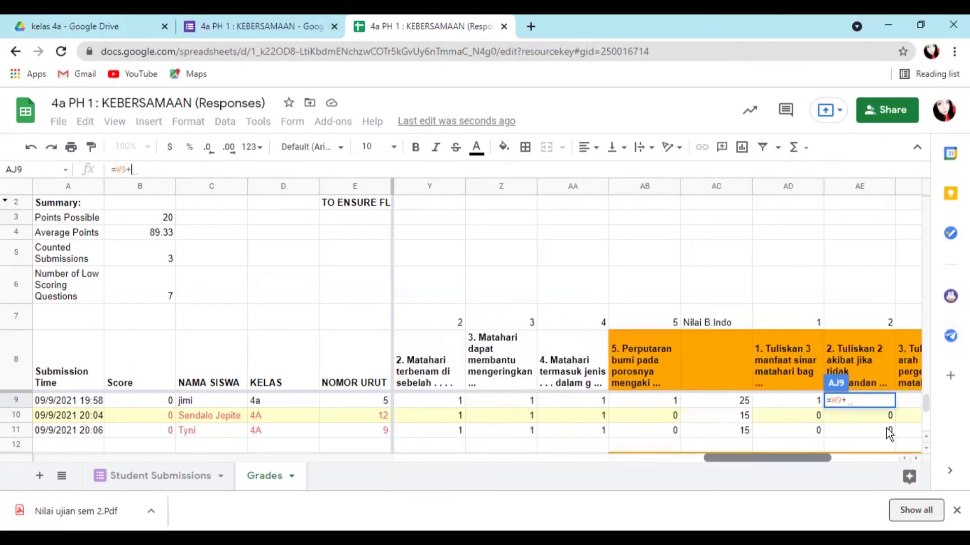
left_click(743, 405)
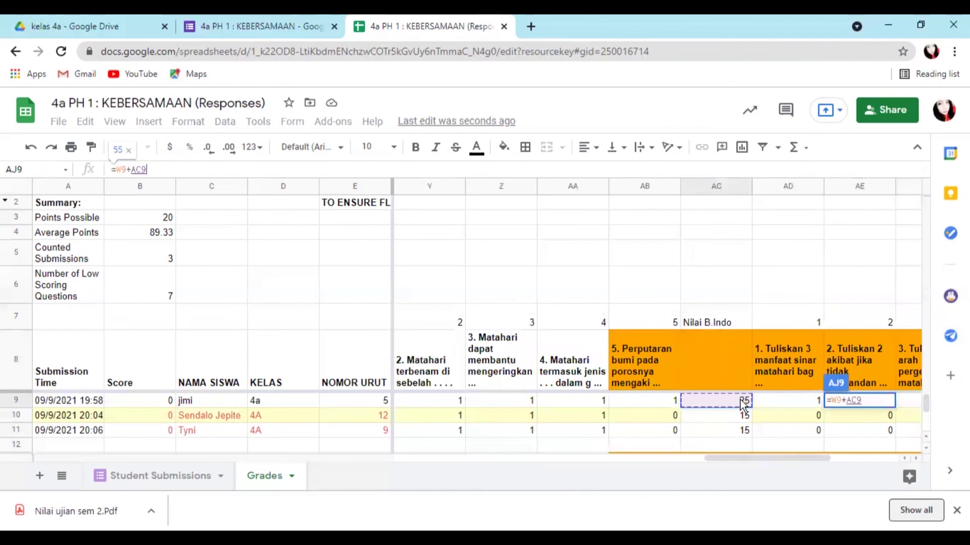
type("+")
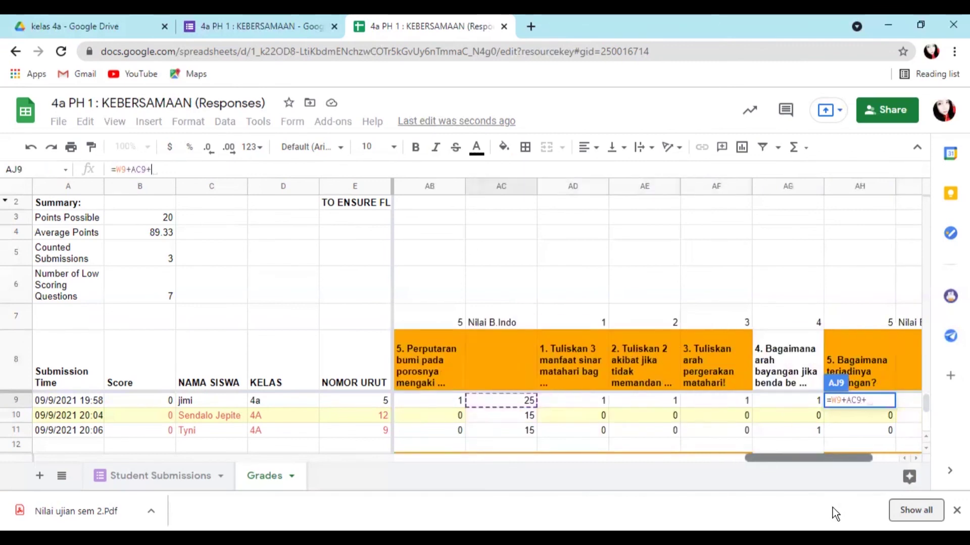
left_click(789, 401)
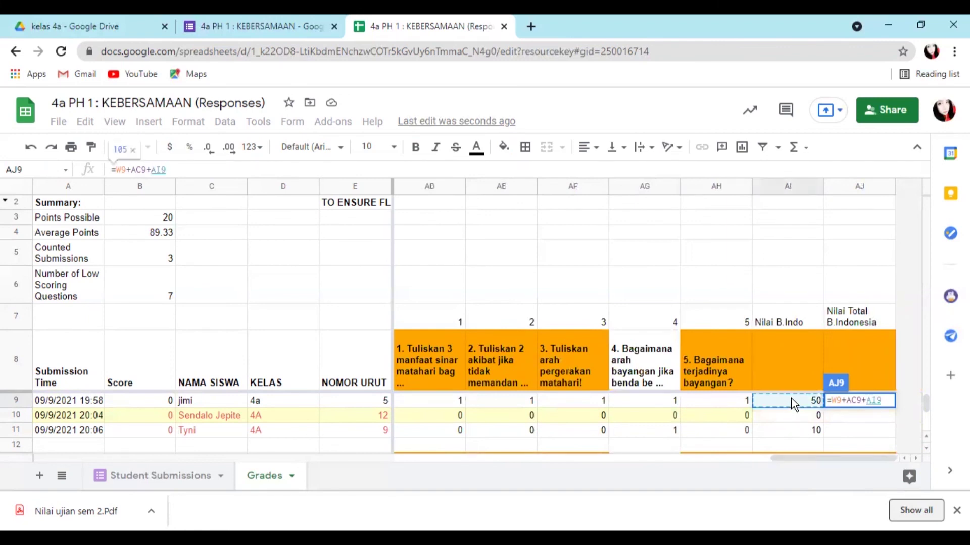
key("Return")
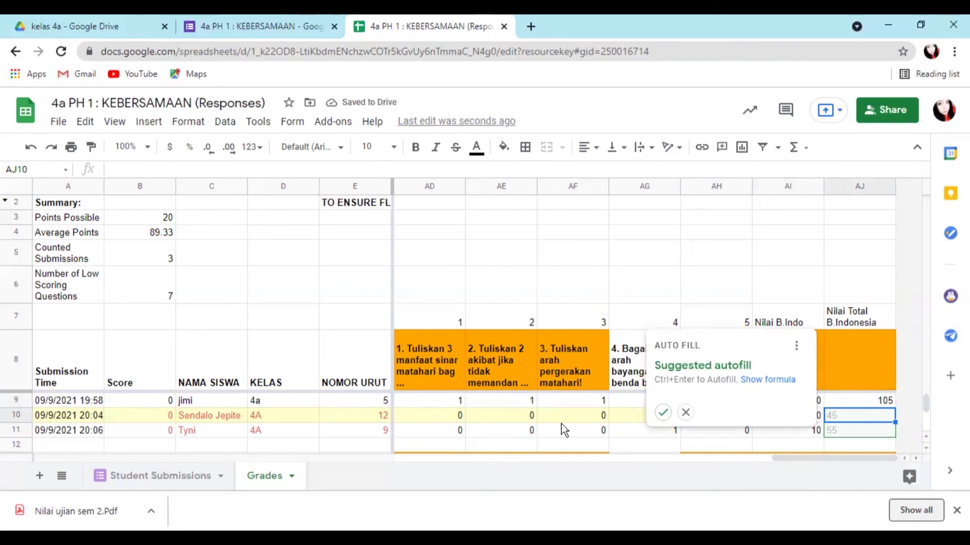
left_click(775, 255)
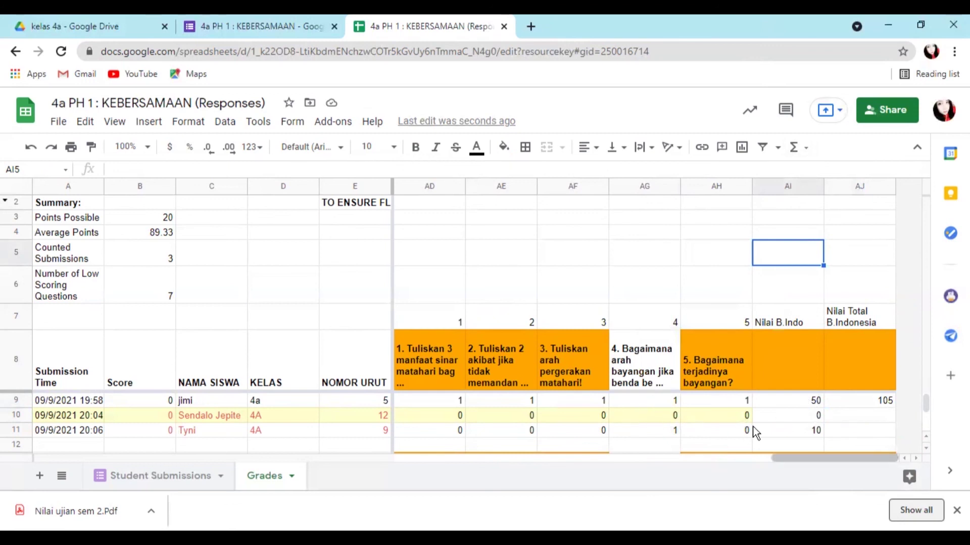
- Check the AC9 and W9 formulas, then fill AJ9 down to AJ11, giving 105, 45 and 55
scroll(752, 432, "left", 3)
left_click(599, 401)
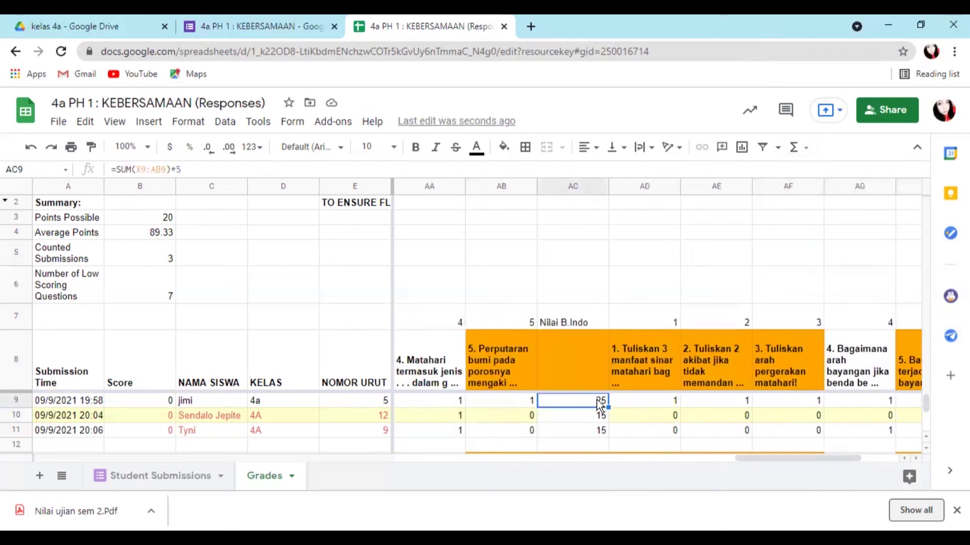
scroll(703, 423, "left", 2)
scroll(703, 422, "left", 4)
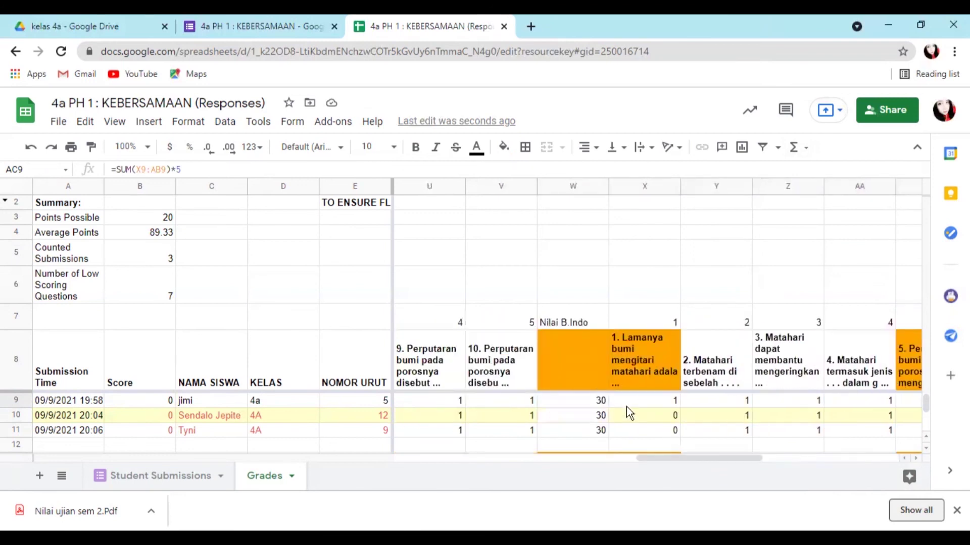
left_click(597, 402)
scroll(617, 423, "right", 1)
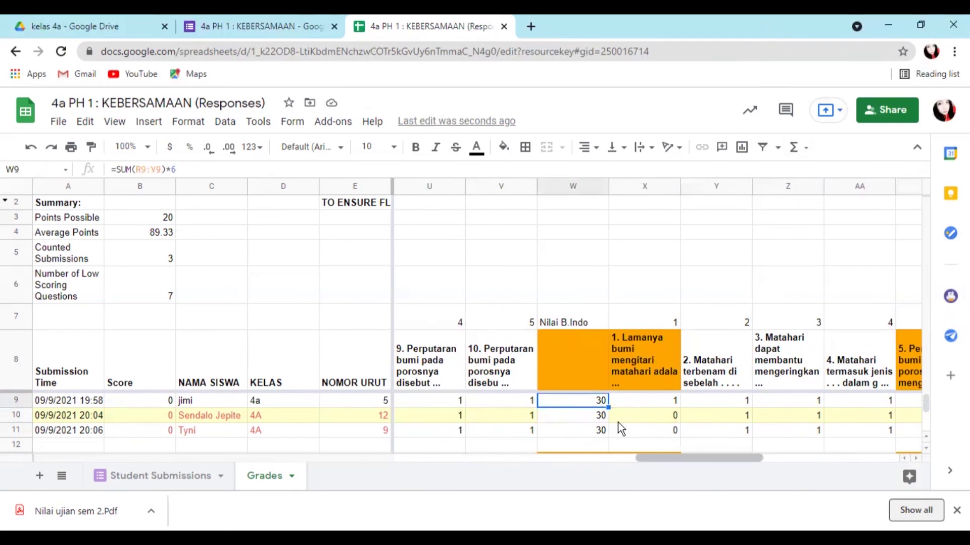
scroll(617, 422, "right", 8)
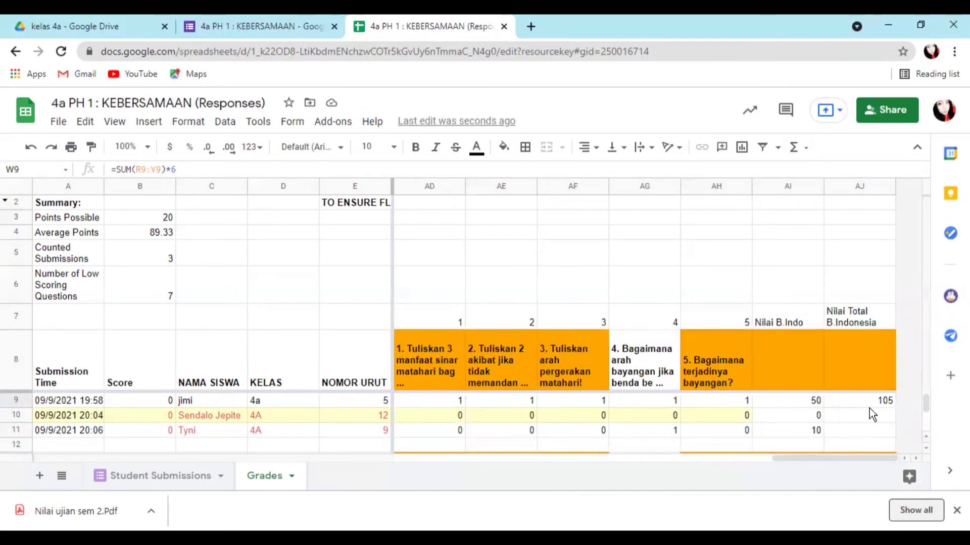
left_click(862, 401)
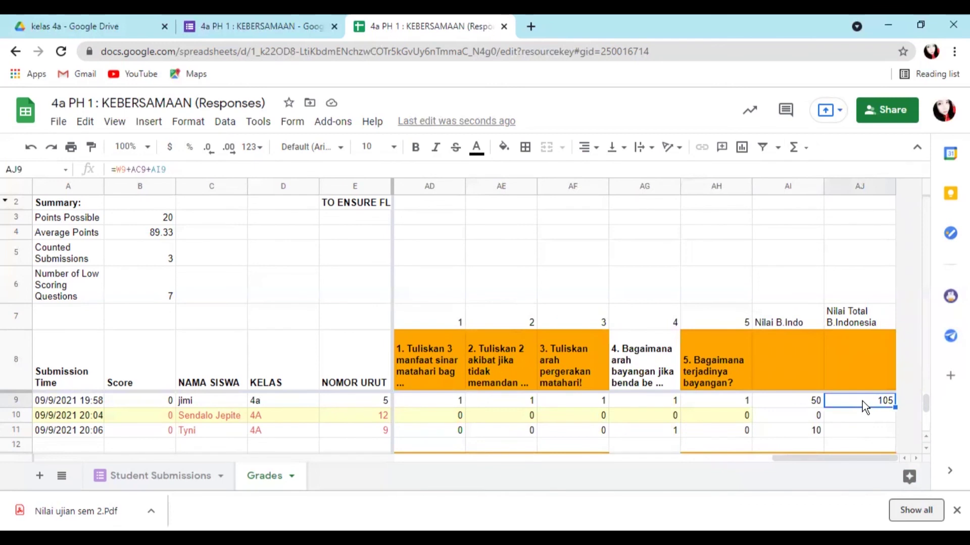
left_click_drag(894, 406, 893, 428)
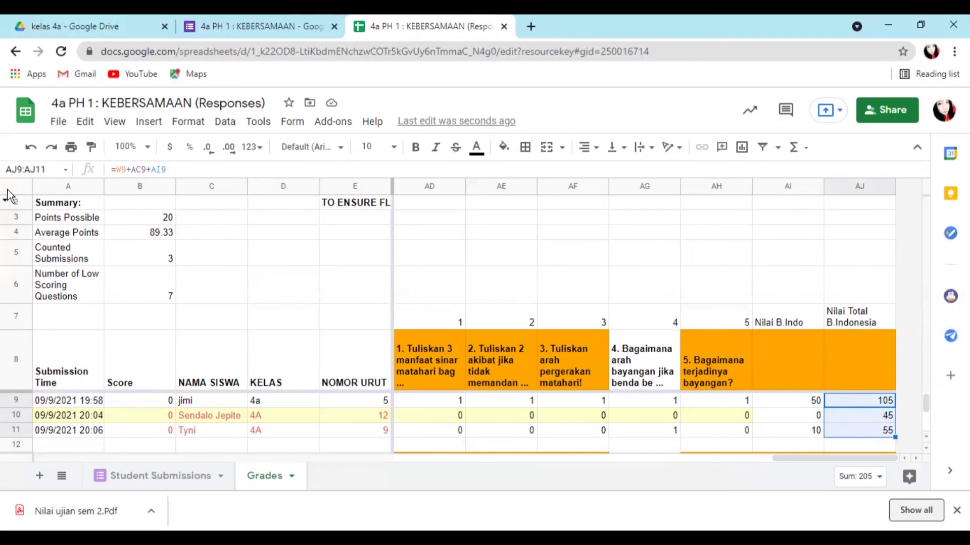
- Download the spreadsheet as Microsoft Excel (.xlsx) and open the downloaded file
left_click(632, 253)
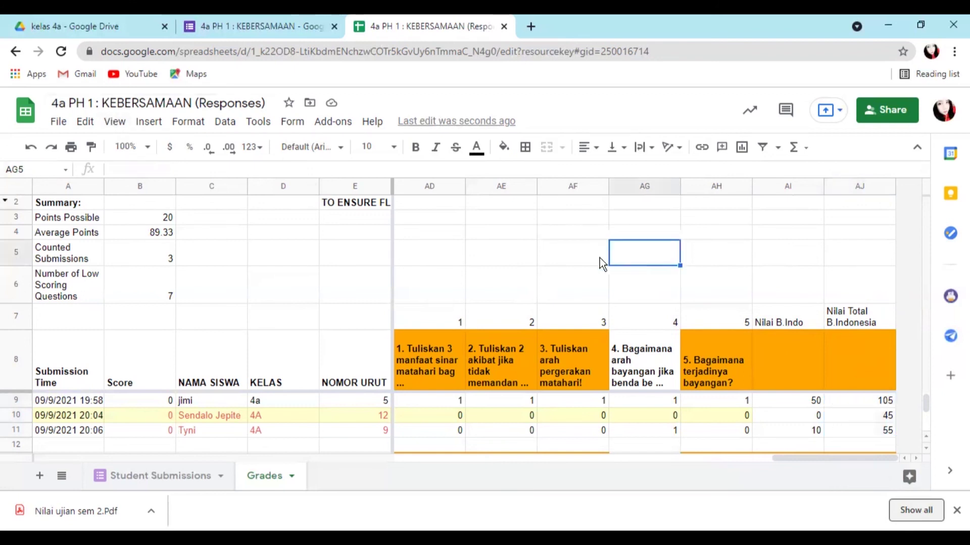
left_click(58, 122)
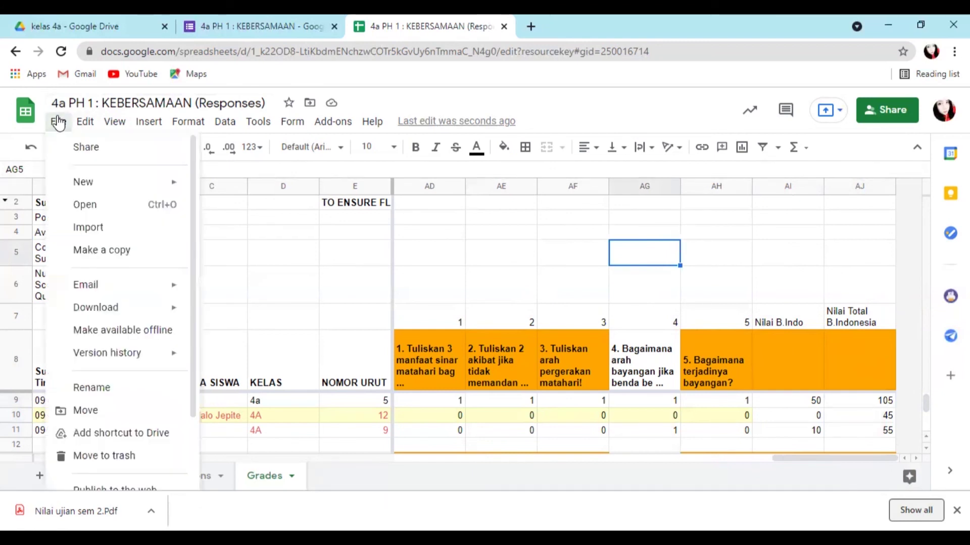
mouse_move(96, 317)
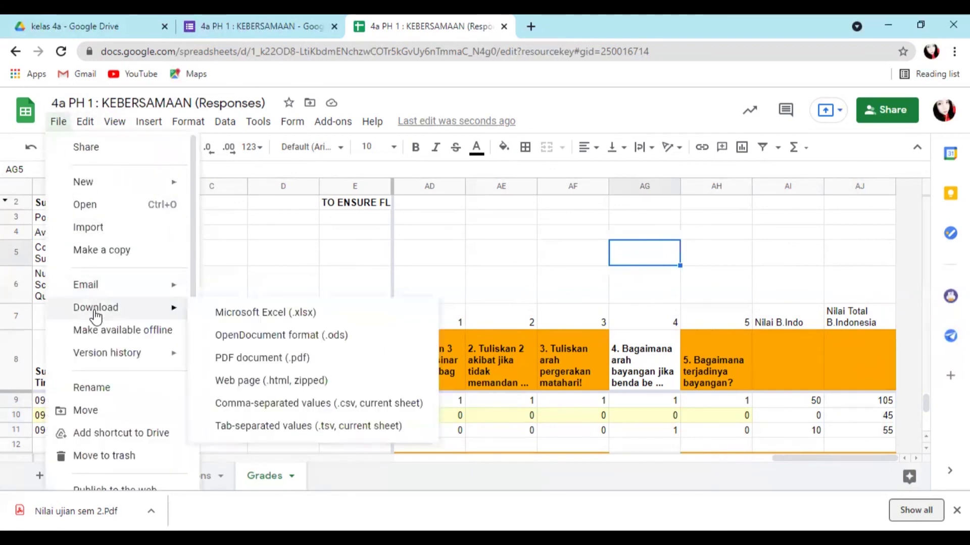
left_click(259, 317)
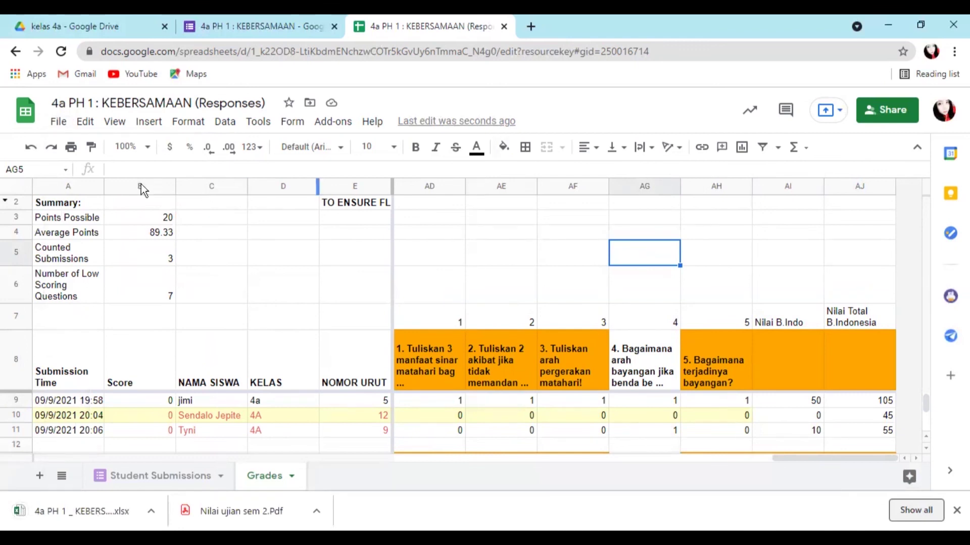
left_click(58, 511)
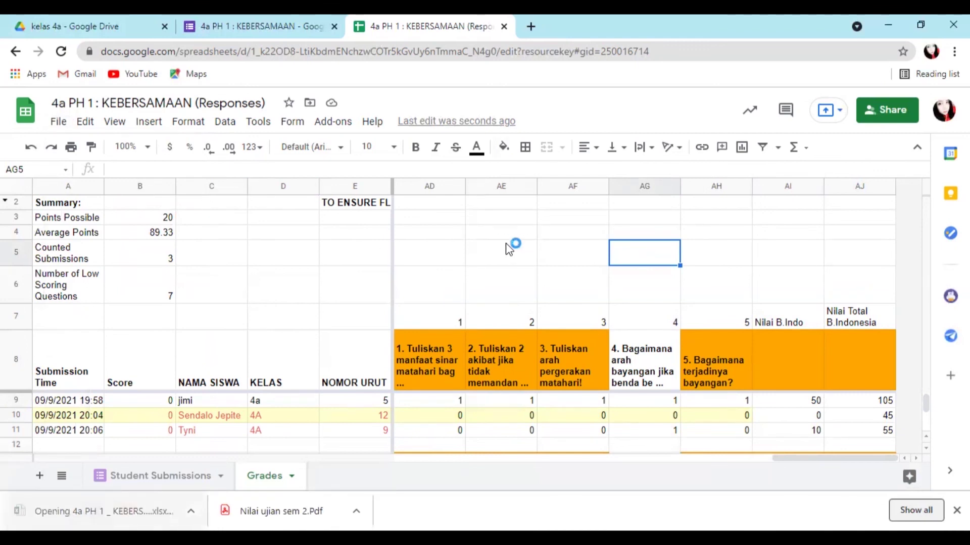